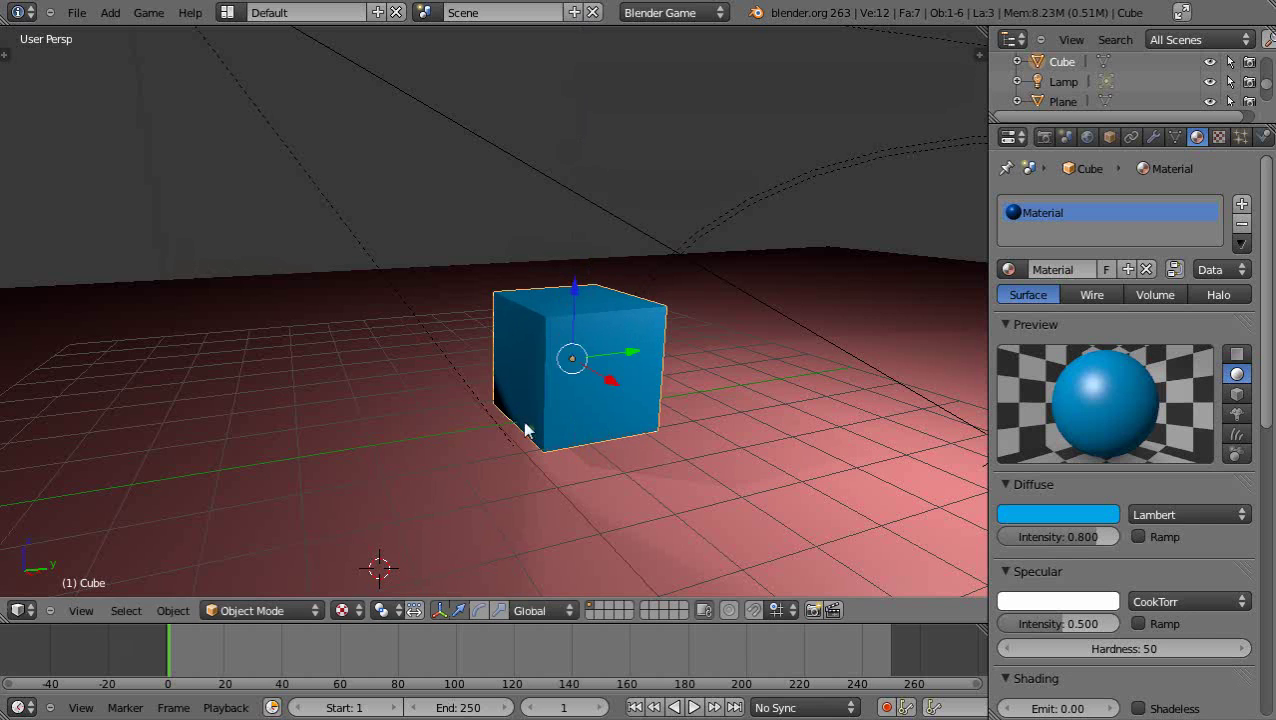
Step: Raise the blue cube slightly along the Z axis above the ground plane
{"action": "left_click_drag", "start_coordinate": [632, 373], "coordinate": [632, 350]}
{"action": "right_click", "coordinate": [632, 356]}
{"action": "mouse_move", "coordinate": [573, 285]}
{"action": "left_mouse_down"}
{"action": "mouse_move", "coordinate": [574, 248]}
{"action": "mouse_move", "coordinate": [573, 288]}
{"action": "left_mouse_up"}
{"action": "middle_click_drag", "start_coordinate": [573, 288], "coordinate": [620, 400]}
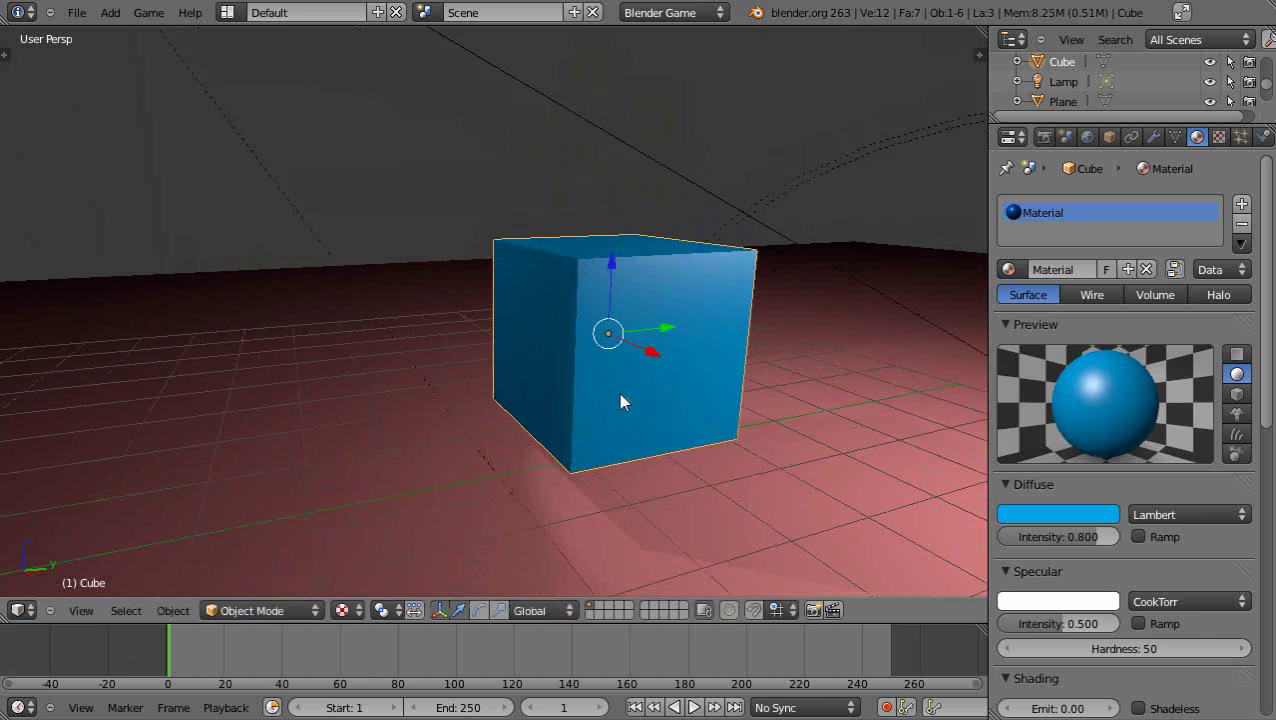
{"action": "scroll", "coordinate": [620, 400], "scroll_direction": "down", "scroll_amount": 2}
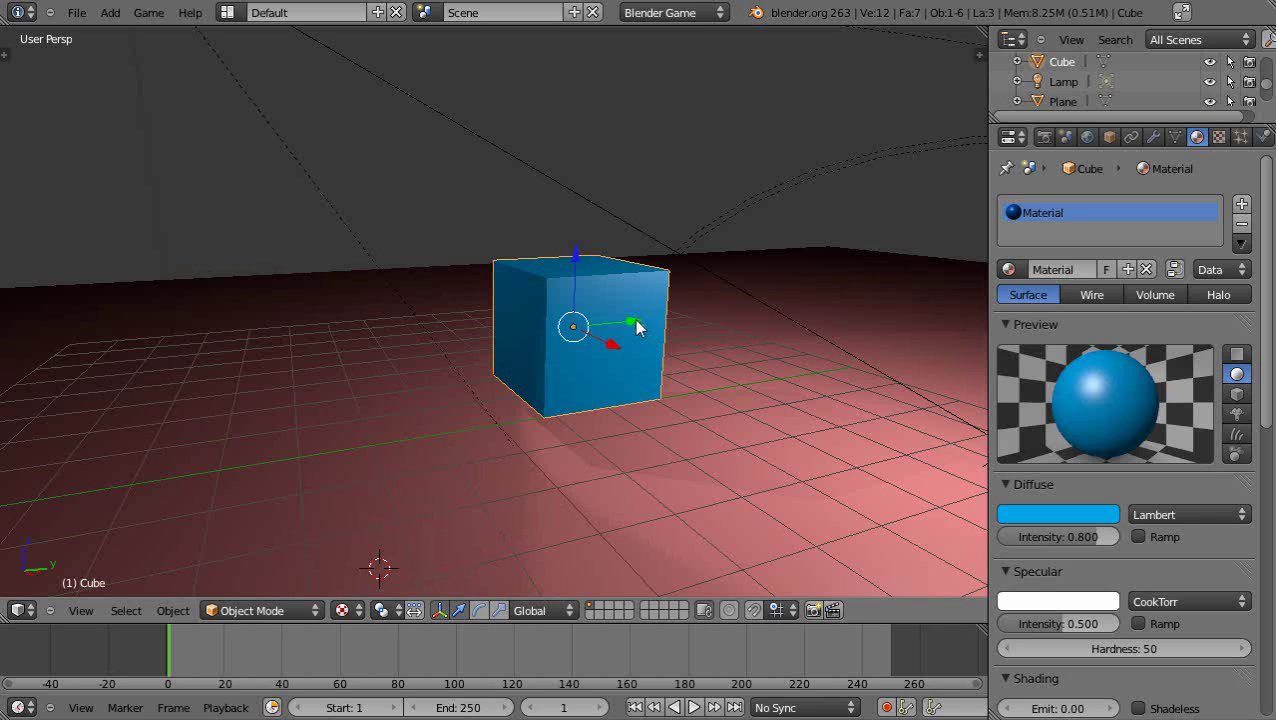
Step: Duplicate the cube along the global Y axis and shift the original slightly away from its copy
{"action": "key", "text": "shift+d"}
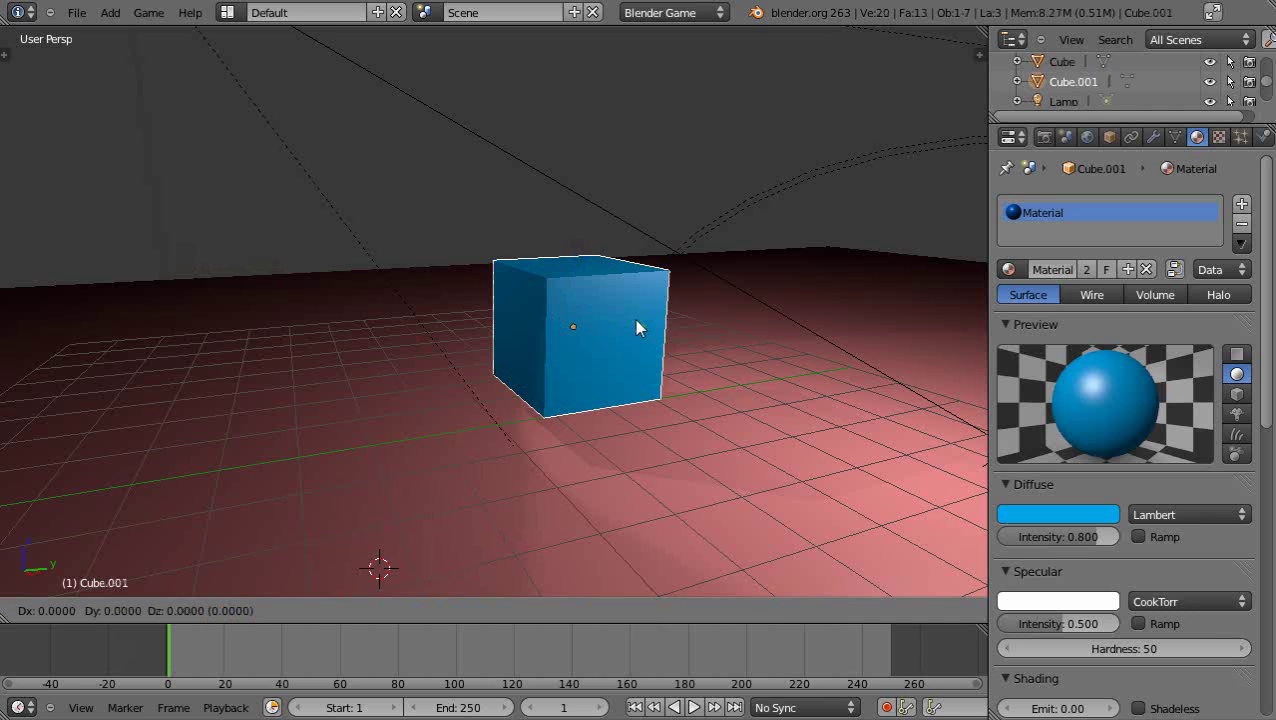
{"action": "key", "text": "y"}
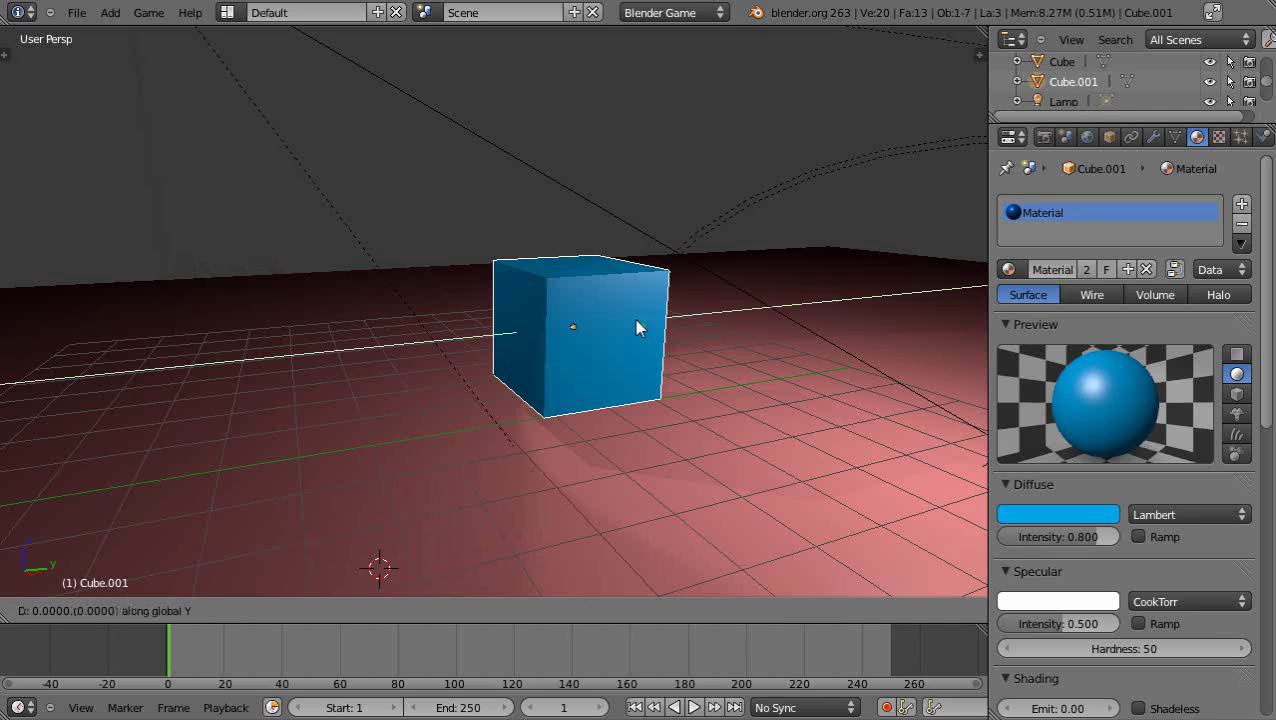
{"action": "left_click", "coordinate": [950, 346]}
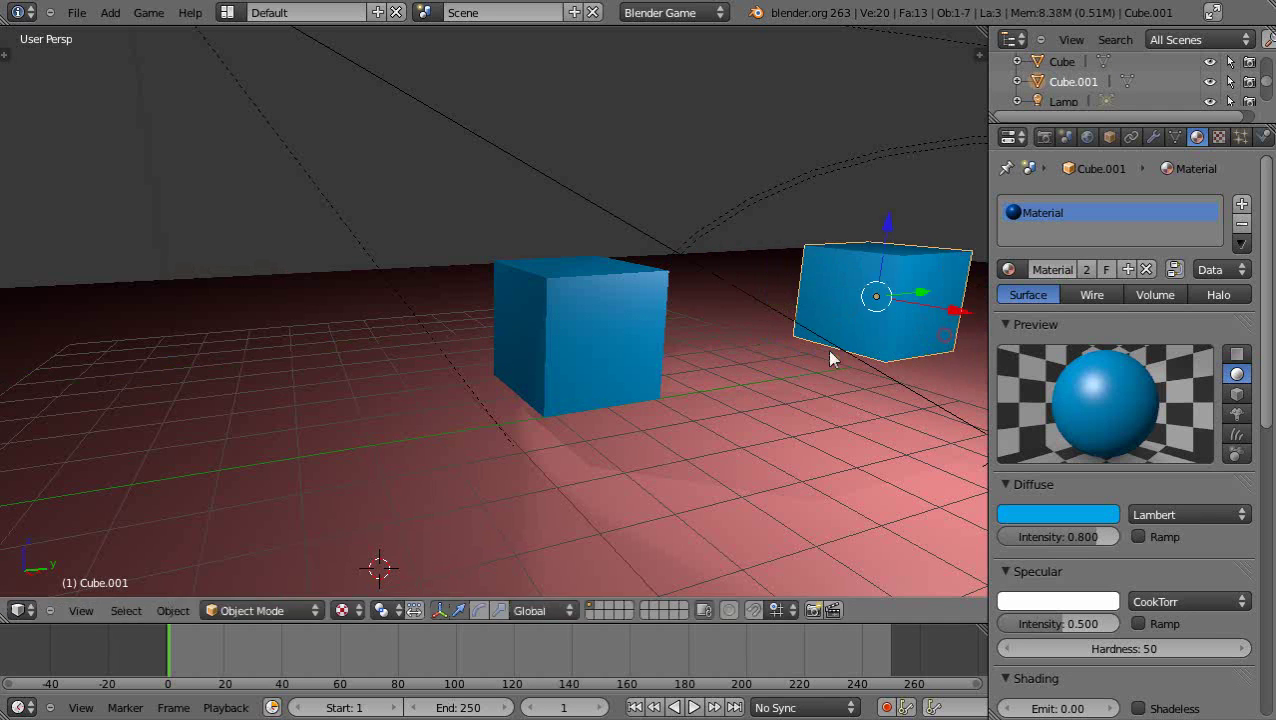
{"action": "right_click", "coordinate": [604, 356]}
{"action": "mouse_move", "coordinate": [631, 323]}
{"action": "left_mouse_down"}
{"action": "mouse_move", "coordinate": [524, 343]}
{"action": "mouse_move", "coordinate": [622, 333]}
{"action": "left_mouse_up"}
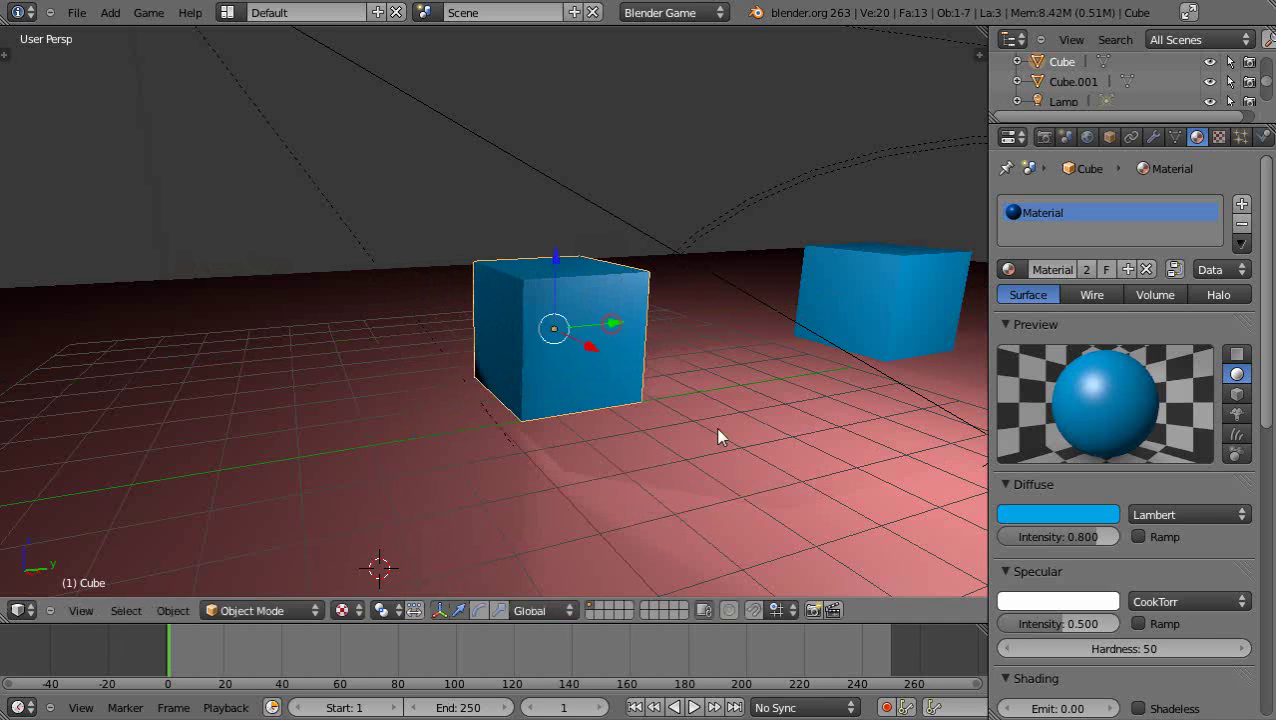
Step: Select the original cube and its copy alternately to compare the two objects
{"action": "scroll", "coordinate": [735, 433], "scroll_direction": "down", "scroll_amount": 2}
{"action": "right_click", "coordinate": [797, 306]}
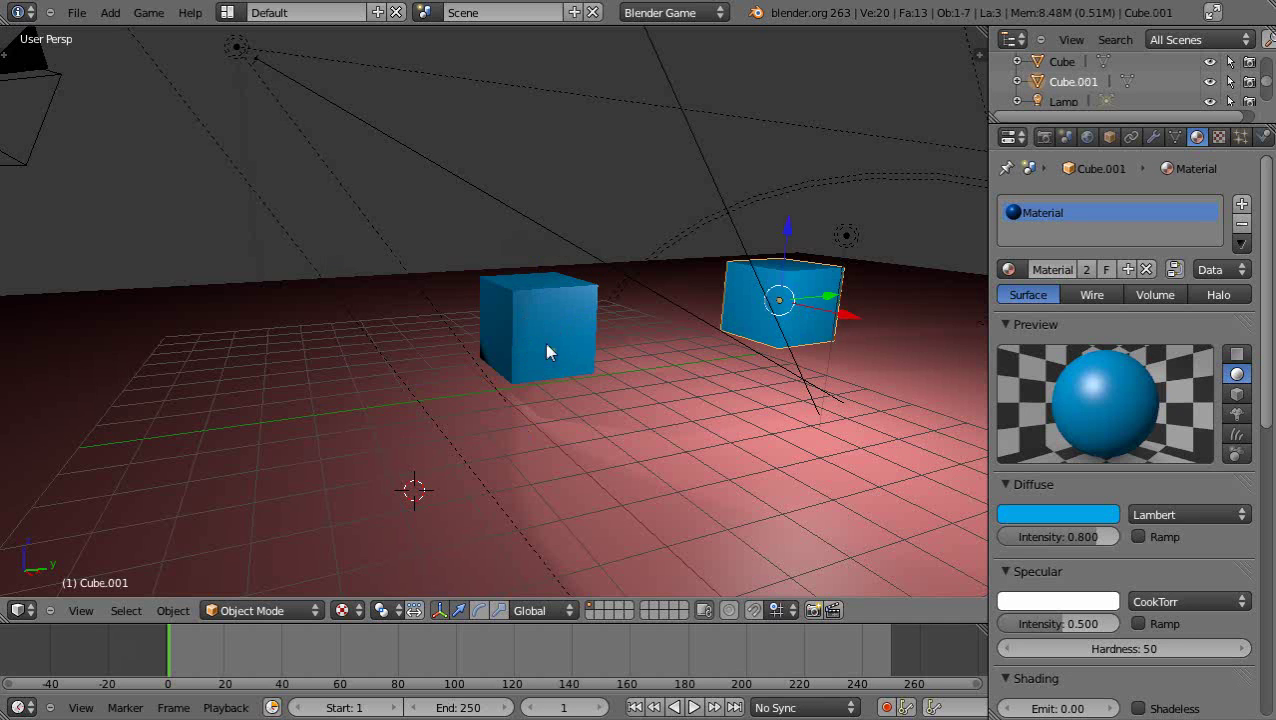
{"action": "right_click", "coordinate": [547, 350]}
{"action": "right_click", "coordinate": [812, 322]}
{"action": "right_click", "coordinate": [575, 352]}
{"action": "right_click", "coordinate": [770, 309]}
{"action": "right_click", "coordinate": [770, 309]}
{"action": "right_click", "coordinate": [547, 333]}
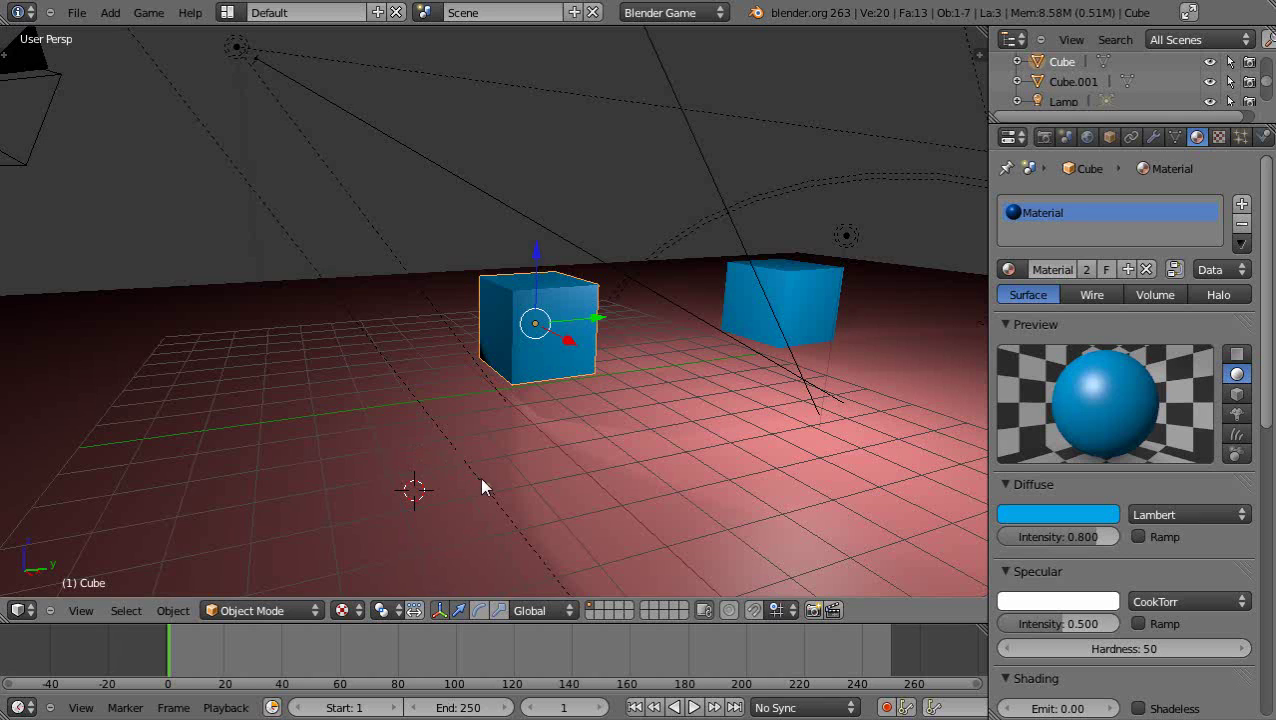
Step: Examine both cubes from several angles, selecting each in turn and centring the view on the copy
{"action": "mouse_move", "coordinate": [481, 487]}
{"action": "middle_mouse_down"}
{"action": "mouse_move", "coordinate": [780, 473]}
{"action": "mouse_move", "coordinate": [402, 453]}
{"action": "mouse_move", "coordinate": [384, 483]}
{"action": "mouse_move", "coordinate": [701, 464]}
{"action": "mouse_move", "coordinate": [351, 465]}
{"action": "mouse_move", "coordinate": [488, 482]}
{"action": "mouse_move", "coordinate": [619, 462]}
{"action": "mouse_move", "coordinate": [265, 450]}
{"action": "mouse_move", "coordinate": [470, 468]}
{"action": "middle_mouse_up"}
{"action": "right_click", "coordinate": [924, 337]}
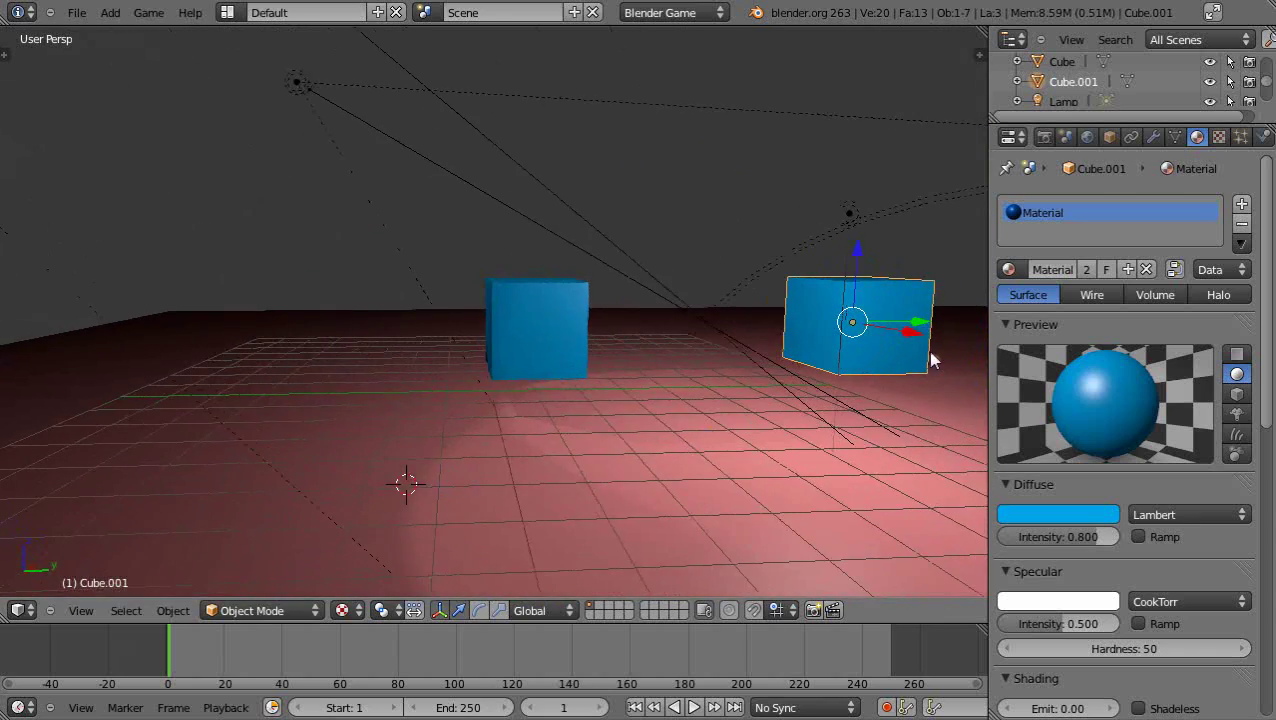
{"action": "middle_click_drag", "start_coordinate": [932, 360], "coordinate": [810, 428]}
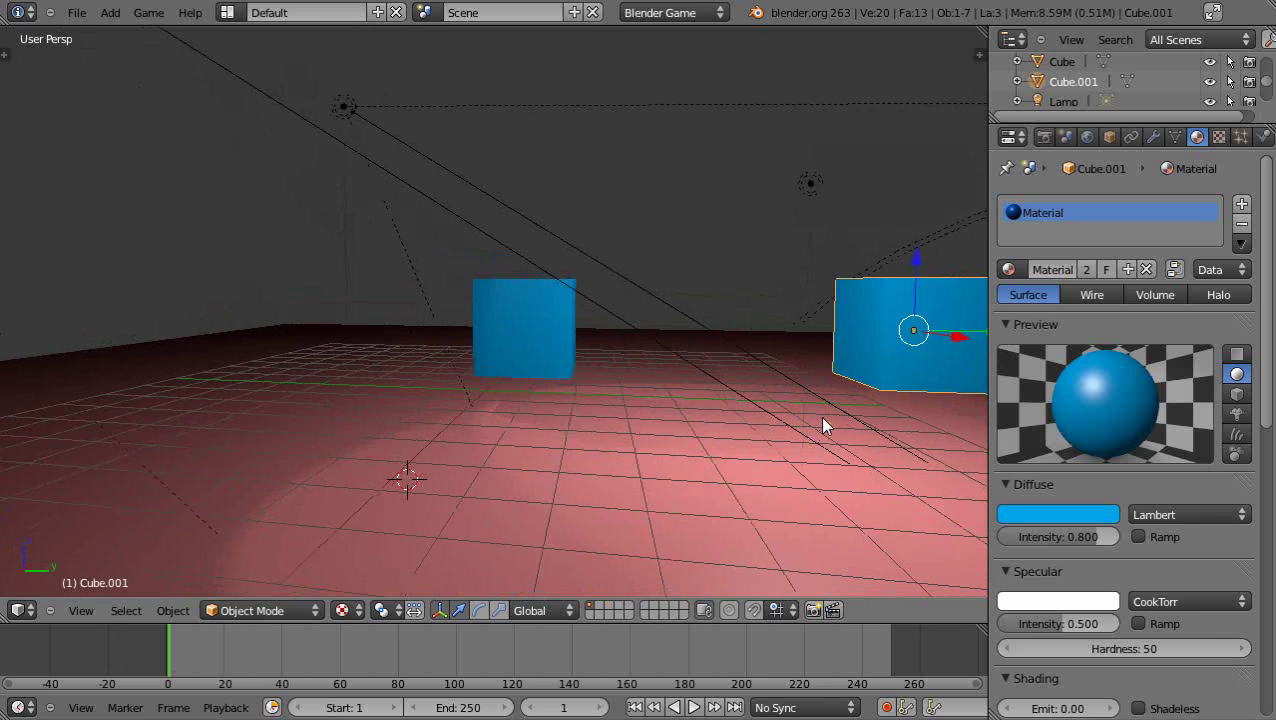
{"action": "middle_click_drag", "start_coordinate": [822, 425], "coordinate": [501, 447]}
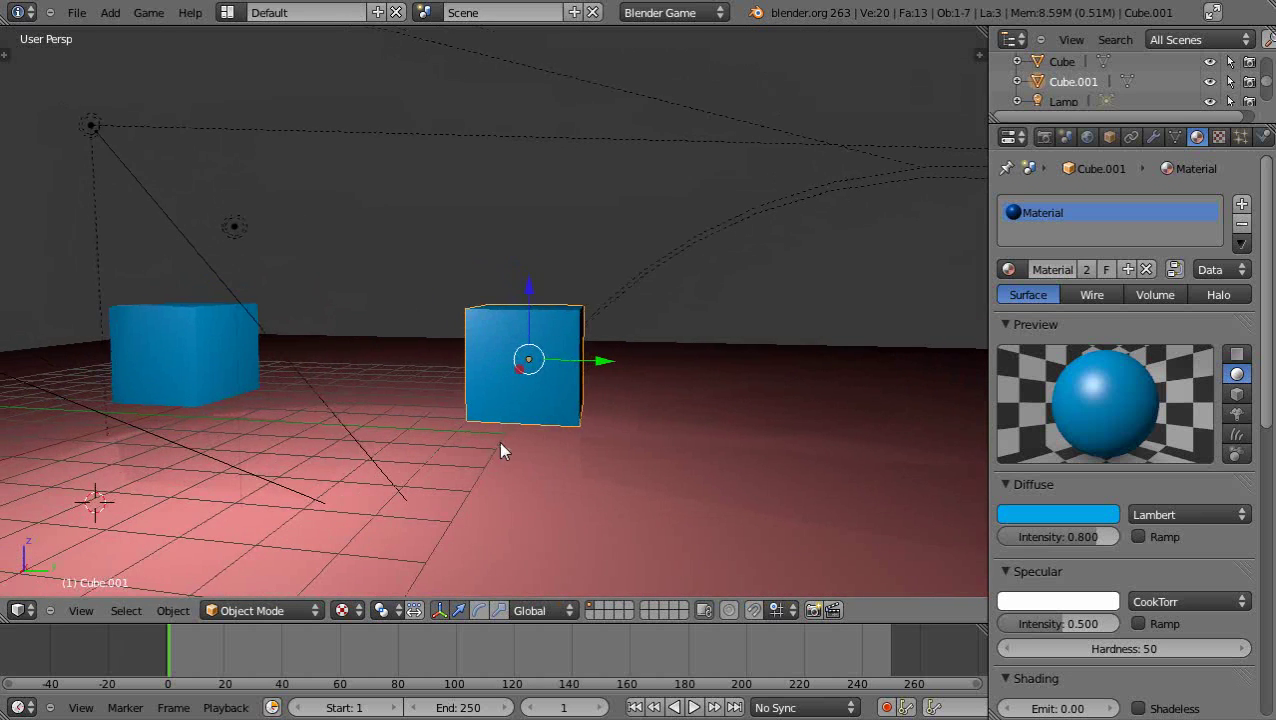
{"action": "middle_click_drag", "start_coordinate": [697, 503], "coordinate": [243, 451]}
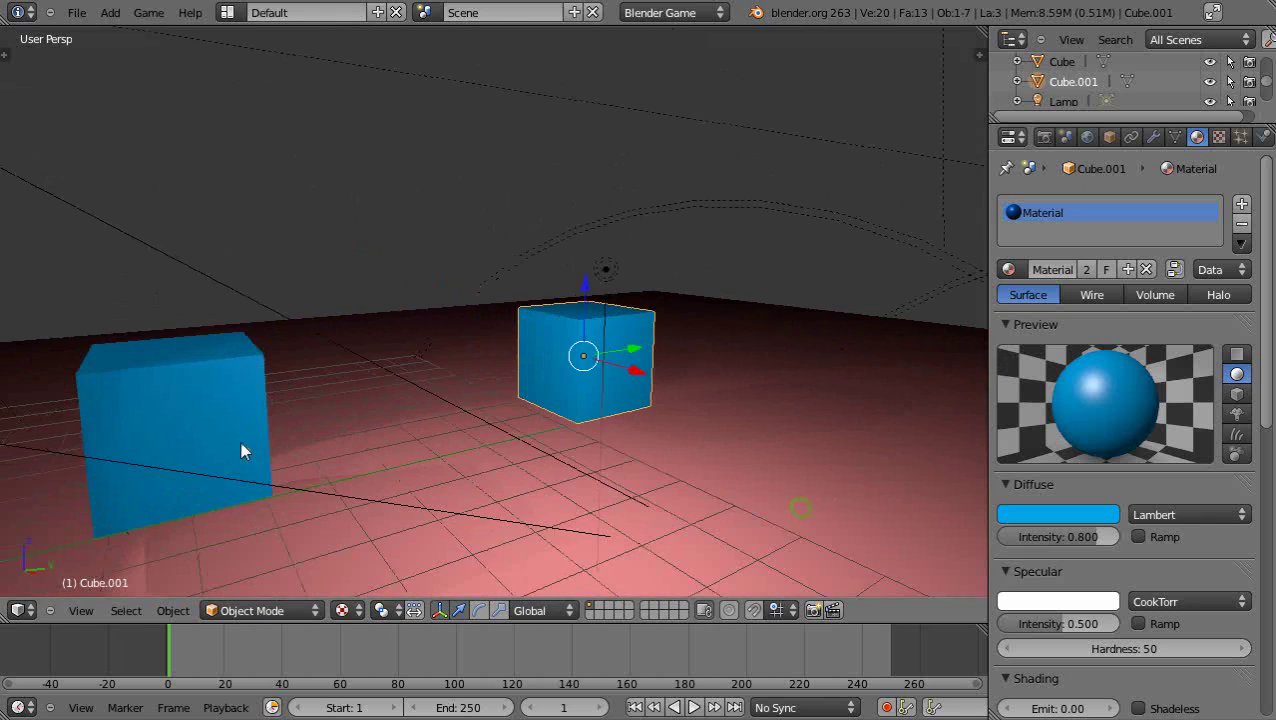
{"action": "right_click", "coordinate": [184, 399]}
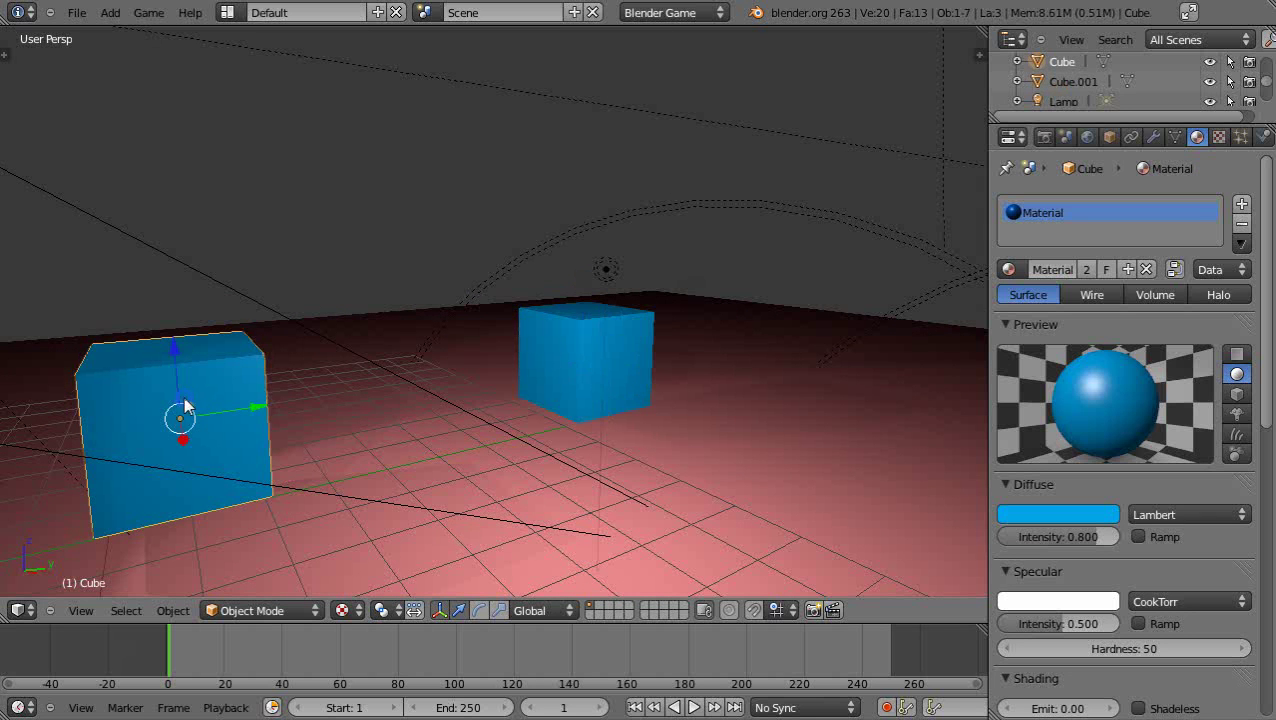
{"action": "right_click", "coordinate": [560, 364]}
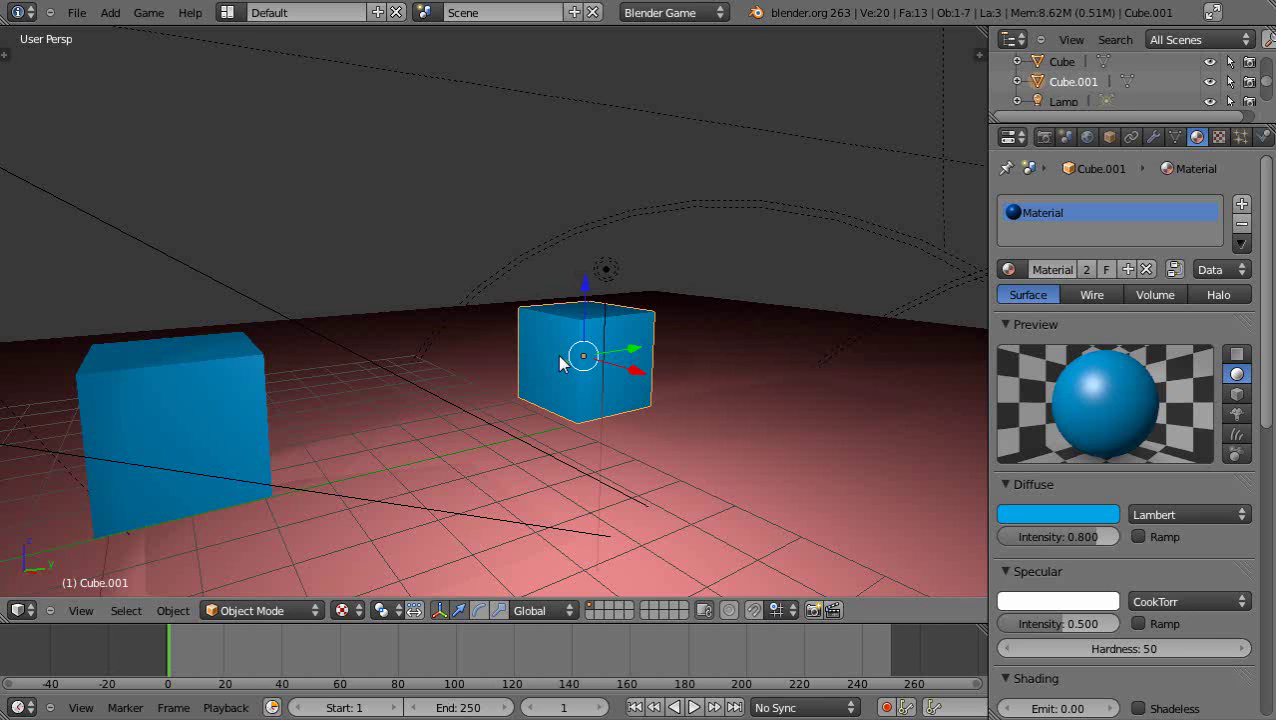
{"action": "key", "text": "KP_Decimal"}
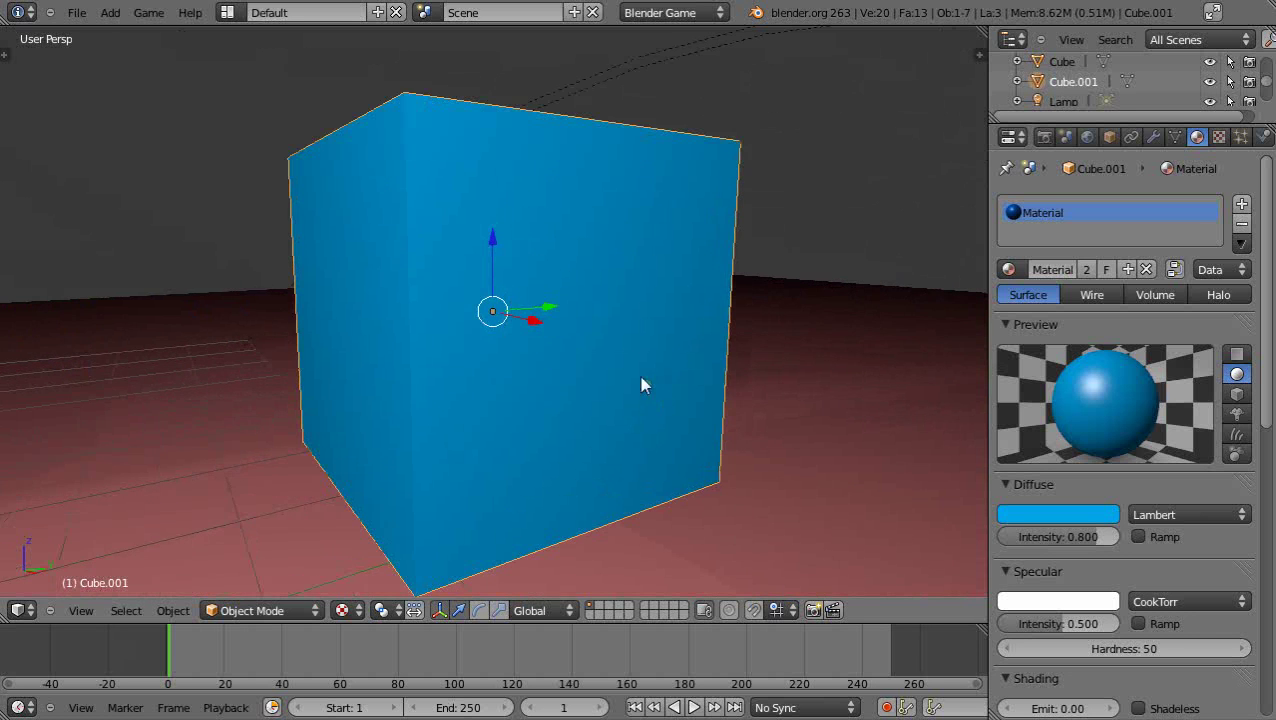
{"action": "scroll", "coordinate": [639, 376], "scroll_direction": "down", "scroll_amount": 8}
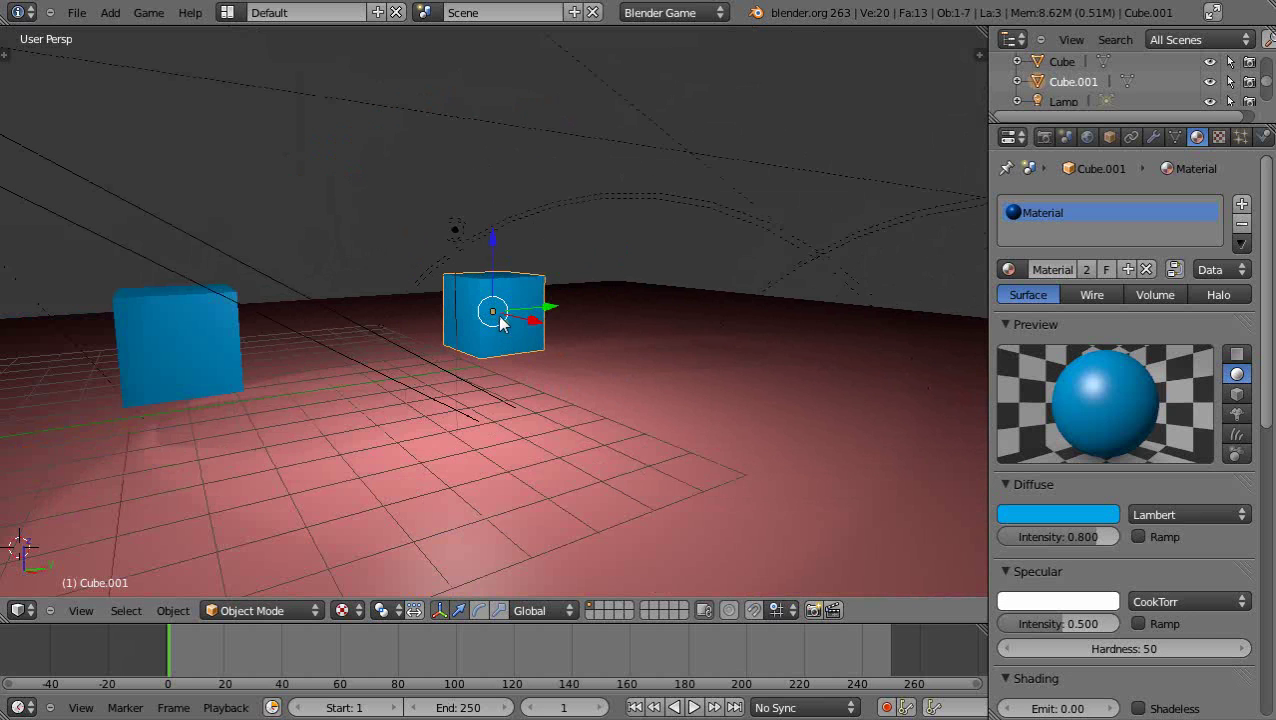
{"action": "middle_click_drag", "start_coordinate": [655, 396], "coordinate": [613, 410]}
{"action": "middle_click_drag", "start_coordinate": [561, 330], "coordinate": [545, 390]}
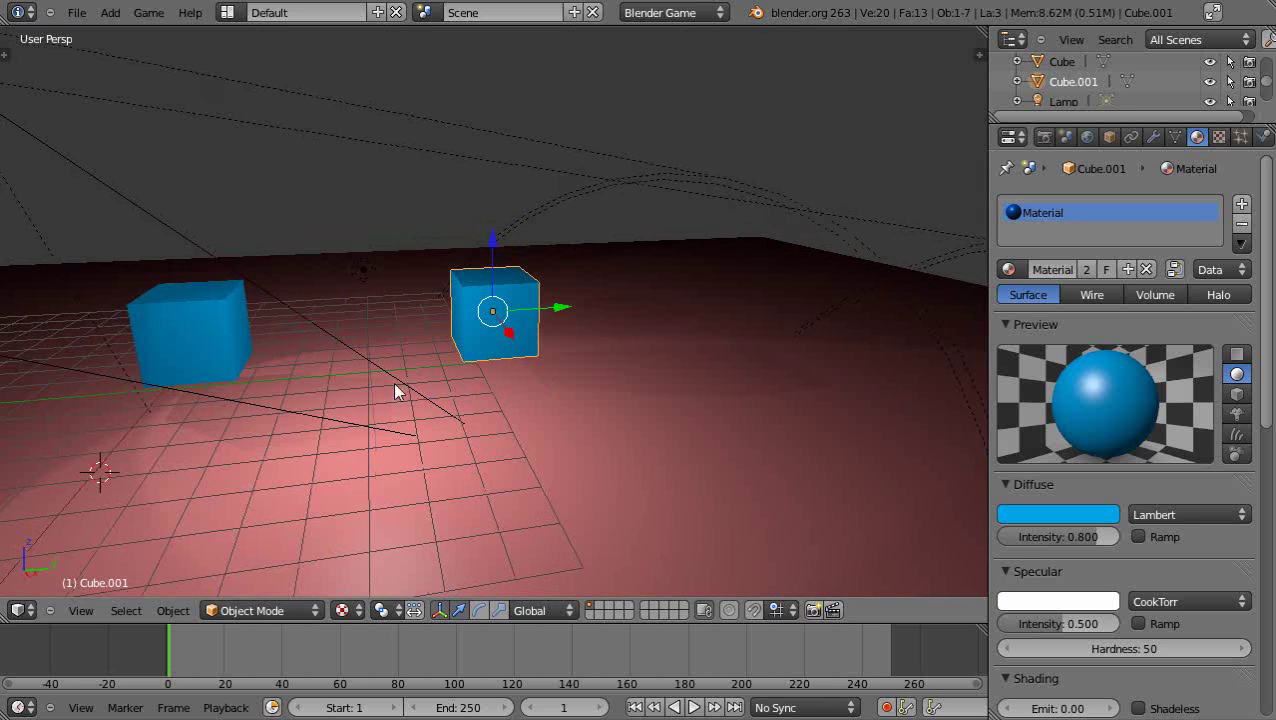
{"action": "middle_click_drag", "start_coordinate": [290, 336], "coordinate": [450, 387]}
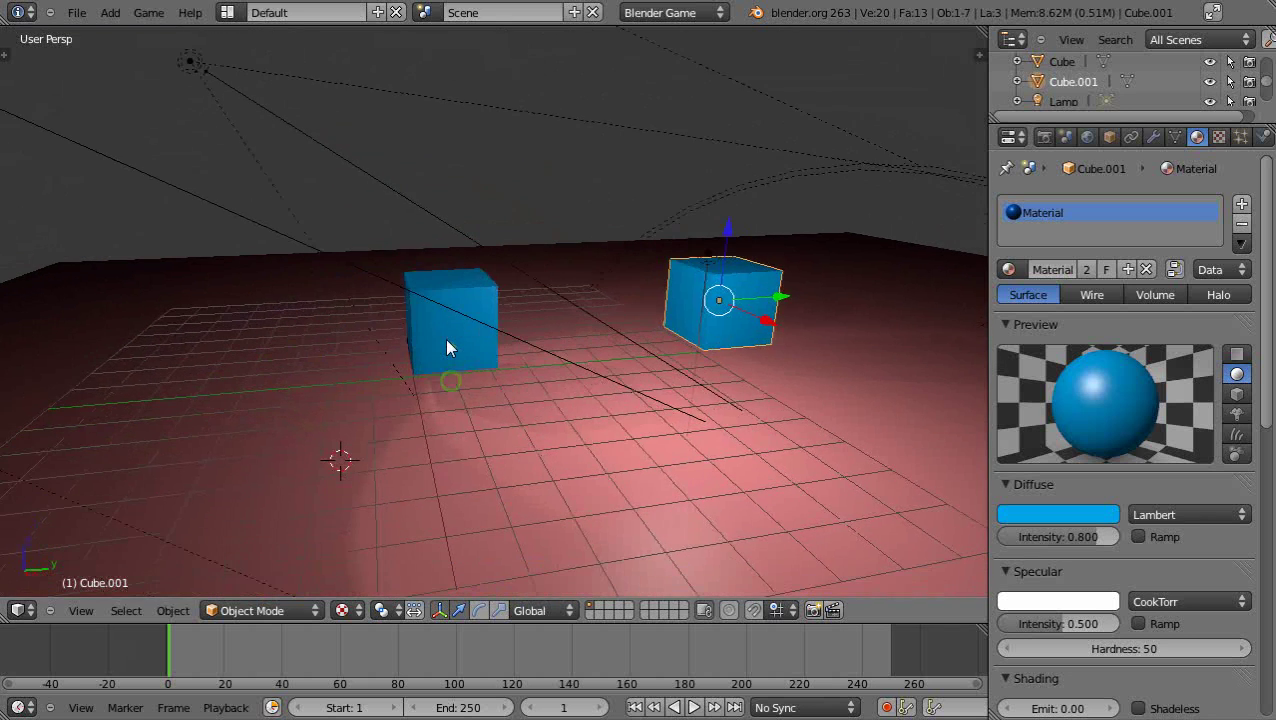
Step: Centre the view closely on the original cube and open its mesh in Edit Mode
{"action": "right_click", "coordinate": [447, 345]}
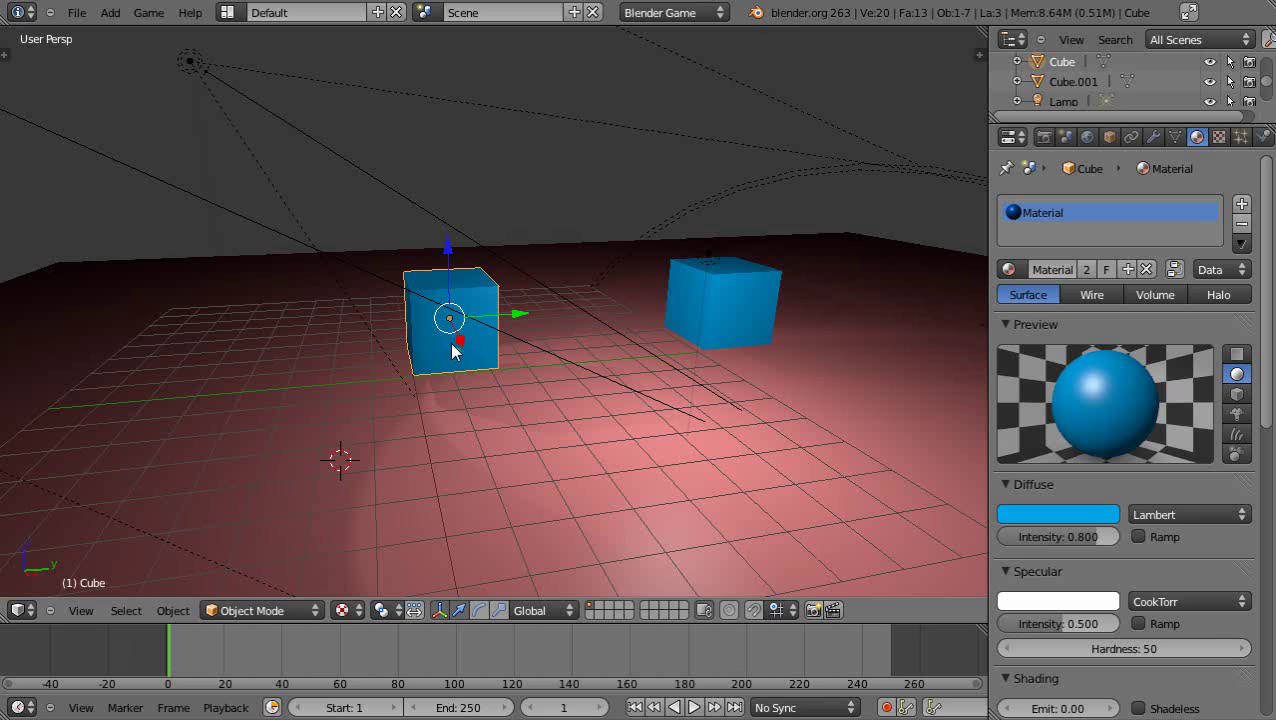
{"action": "scroll", "coordinate": [456, 344], "scroll_direction": "up", "scroll_amount": 8}
{"action": "scroll", "coordinate": [457, 345], "scroll_direction": "down", "scroll_amount": 7}
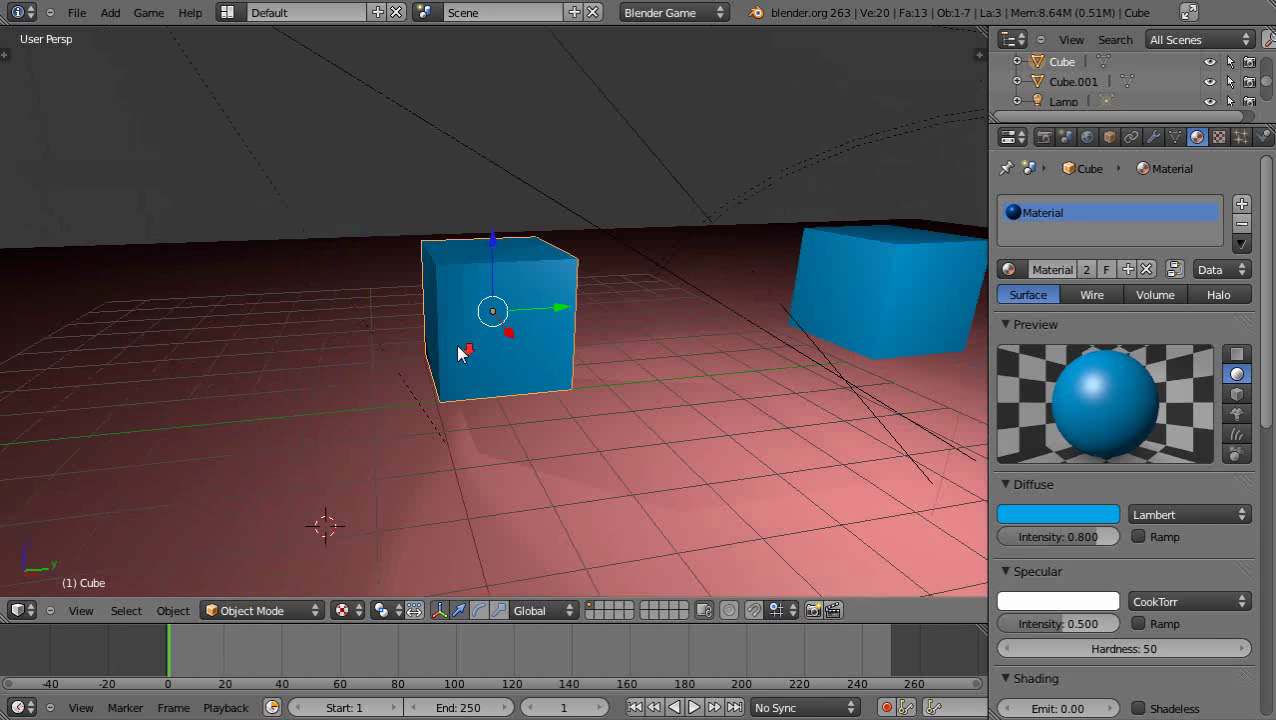
{"action": "scroll", "coordinate": [457, 405], "scroll_direction": "up", "scroll_amount": 3}
{"action": "middle_click_drag", "start_coordinate": [458, 404], "coordinate": [505, 409]}
{"action": "scroll", "coordinate": [485, 389], "scroll_direction": "up", "scroll_amount": 2}
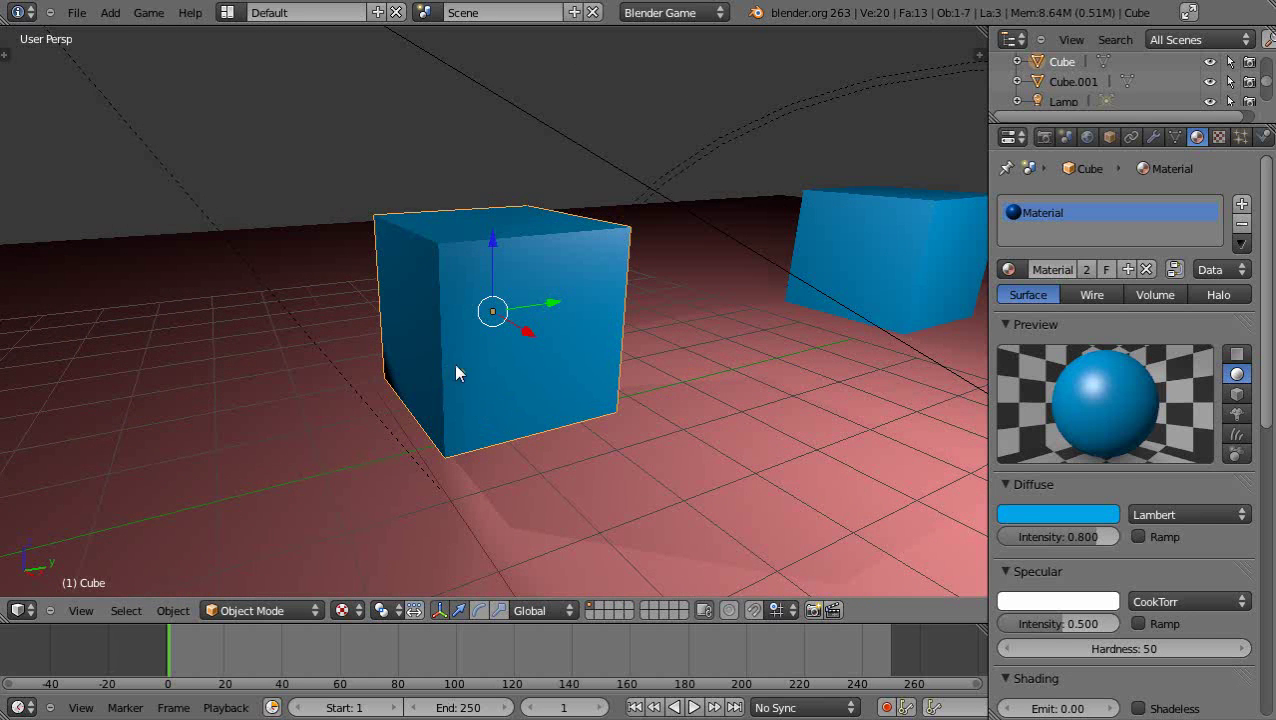
{"action": "key", "text": "Tab"}
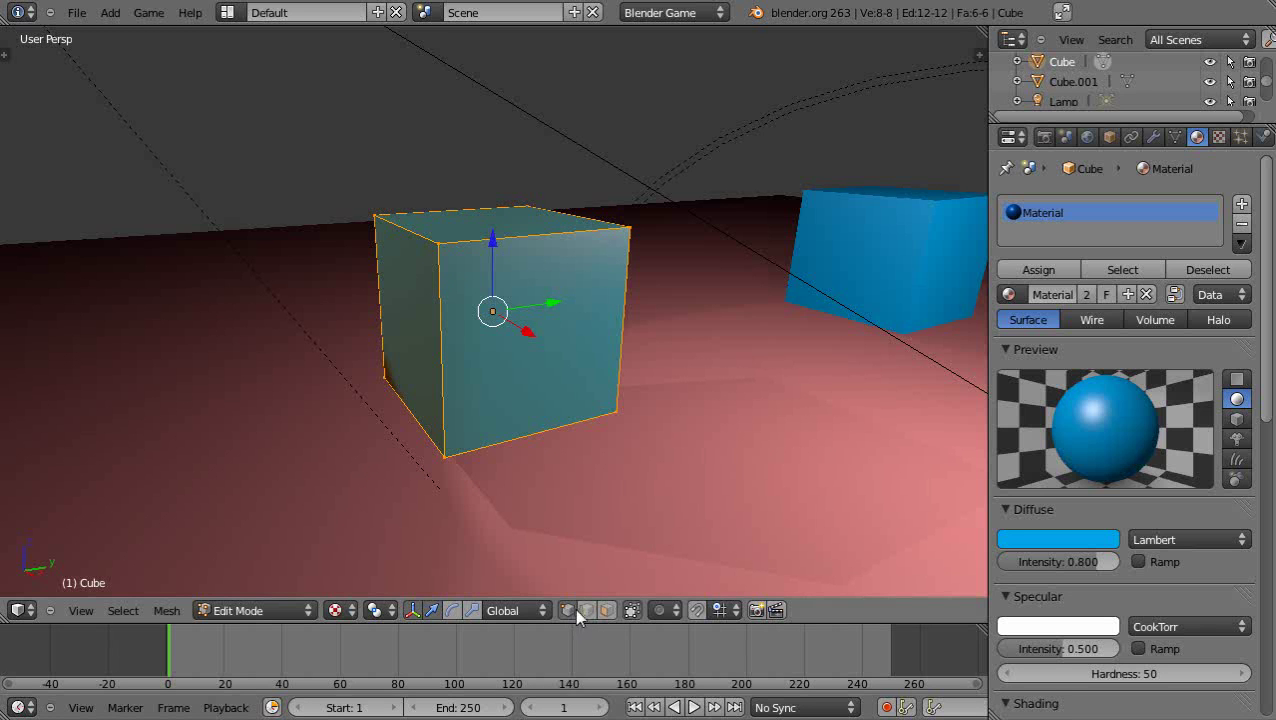
Step: In edge select mode, select the four edges of the cube's front face and subdivide it once
{"action": "right_click", "coordinate": [440, 244]}
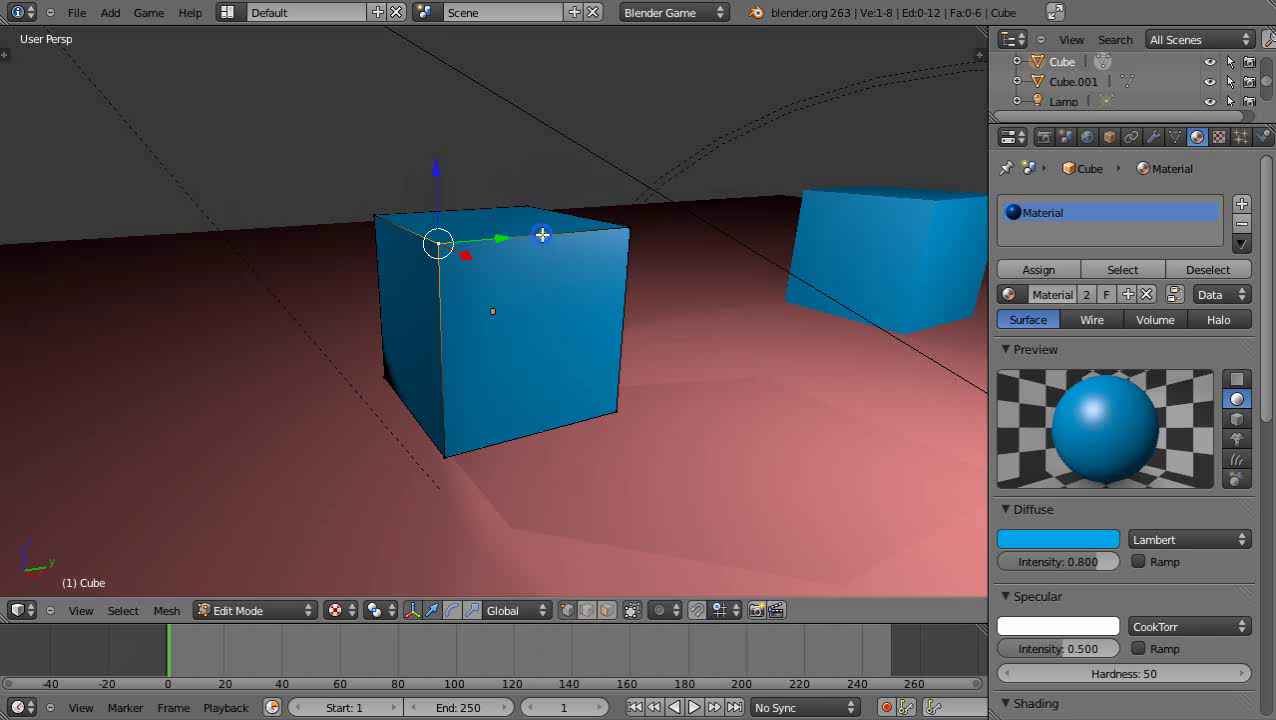
{"action": "left_click", "coordinate": [587, 611]}
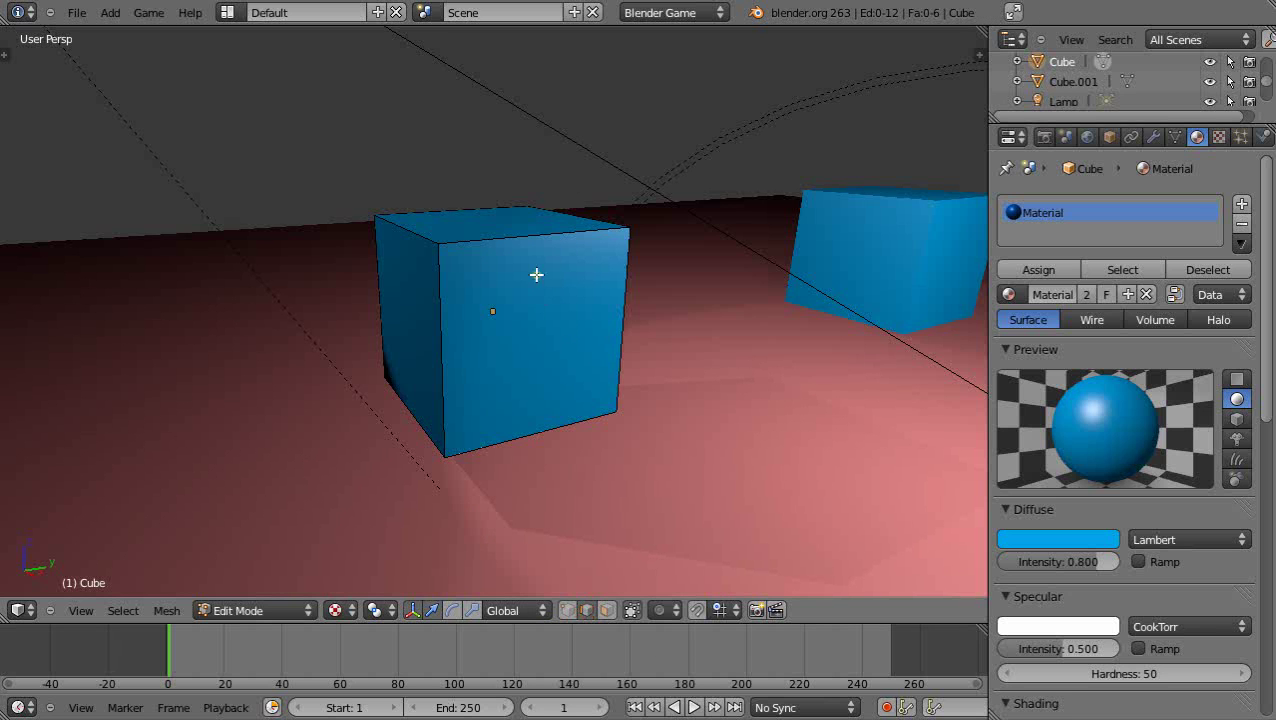
{"action": "right_click", "coordinate": [532, 235]}
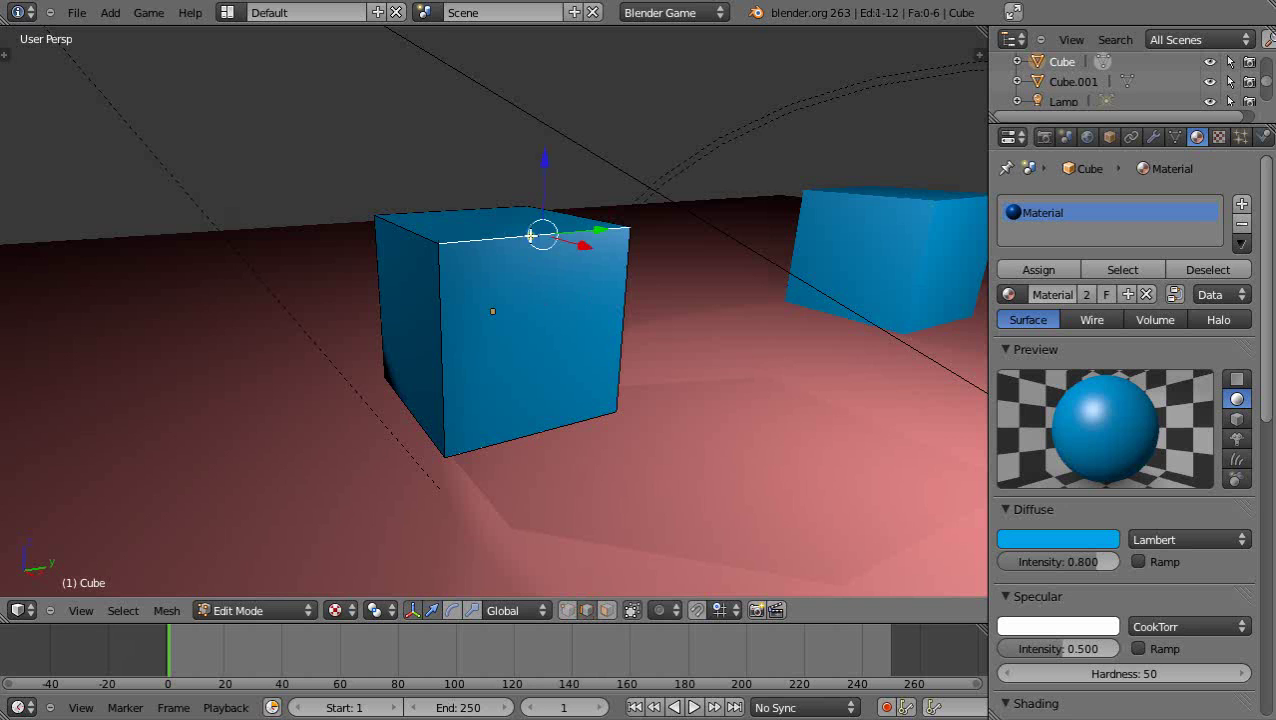
{"action": "right_click", "coordinate": [540, 431], "text": "shift"}
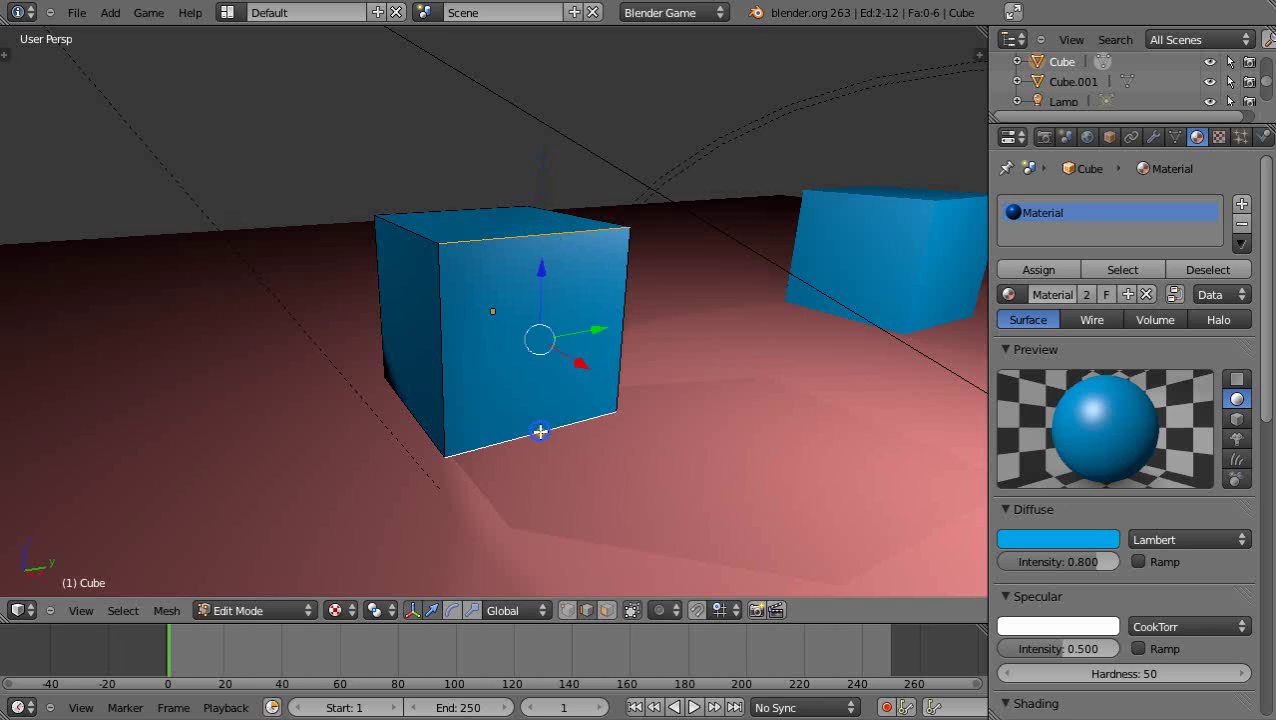
{"action": "right_click", "coordinate": [441, 378], "text": "shift"}
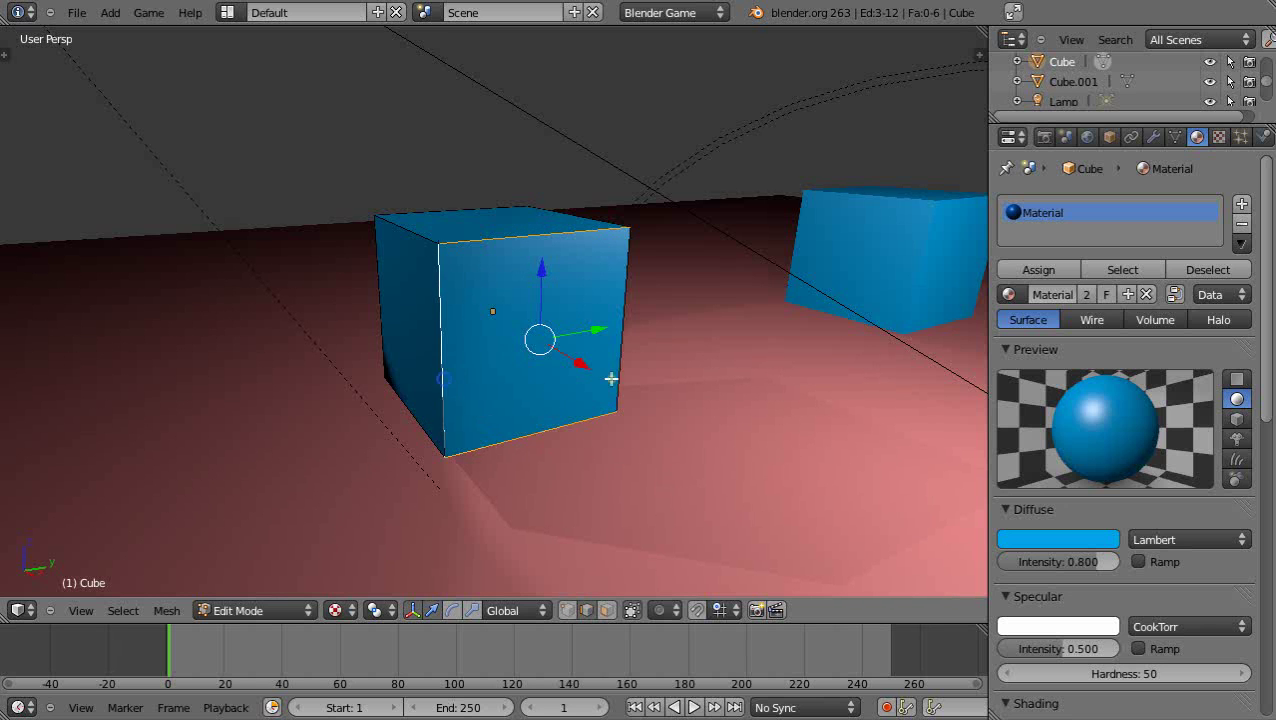
{"action": "right_click", "coordinate": [621, 330], "text": "shift"}
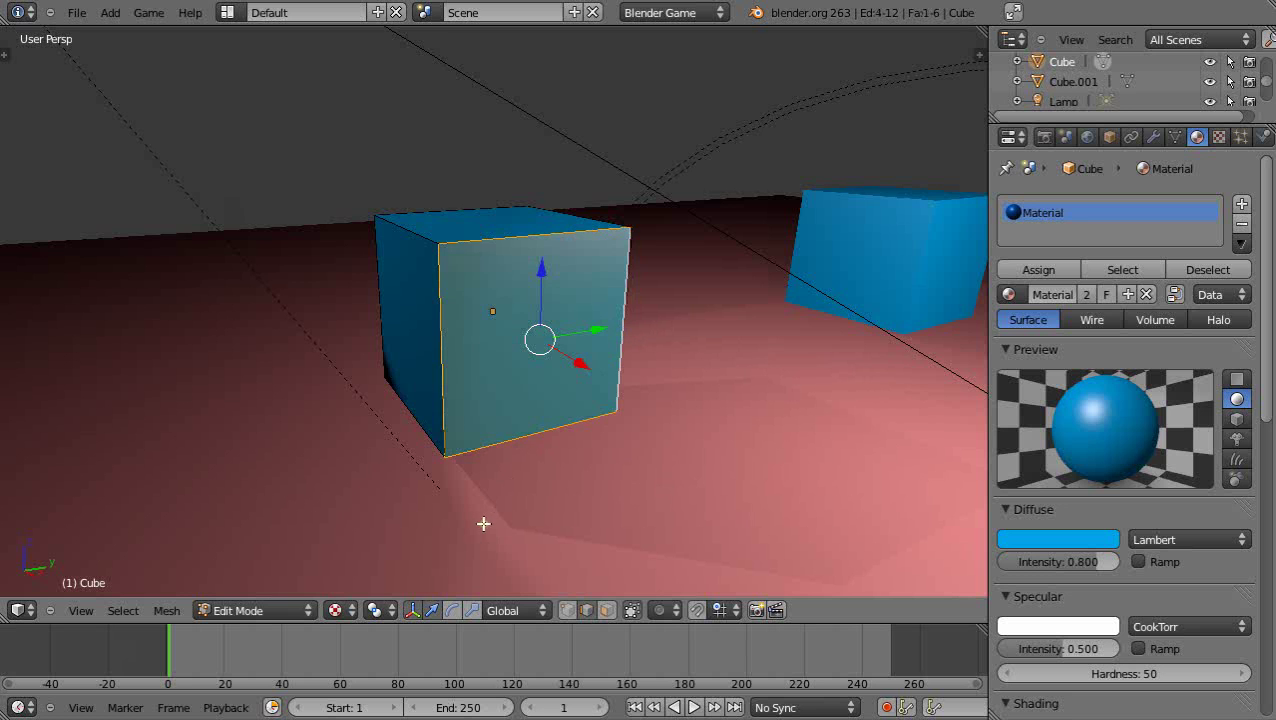
{"action": "mouse_move", "coordinate": [486, 523]}
{"action": "middle_mouse_down"}
{"action": "mouse_move", "coordinate": [608, 527]}
{"action": "mouse_move", "coordinate": [592, 510]}
{"action": "mouse_move", "coordinate": [493, 513]}
{"action": "mouse_move", "coordinate": [498, 502]}
{"action": "middle_mouse_up"}
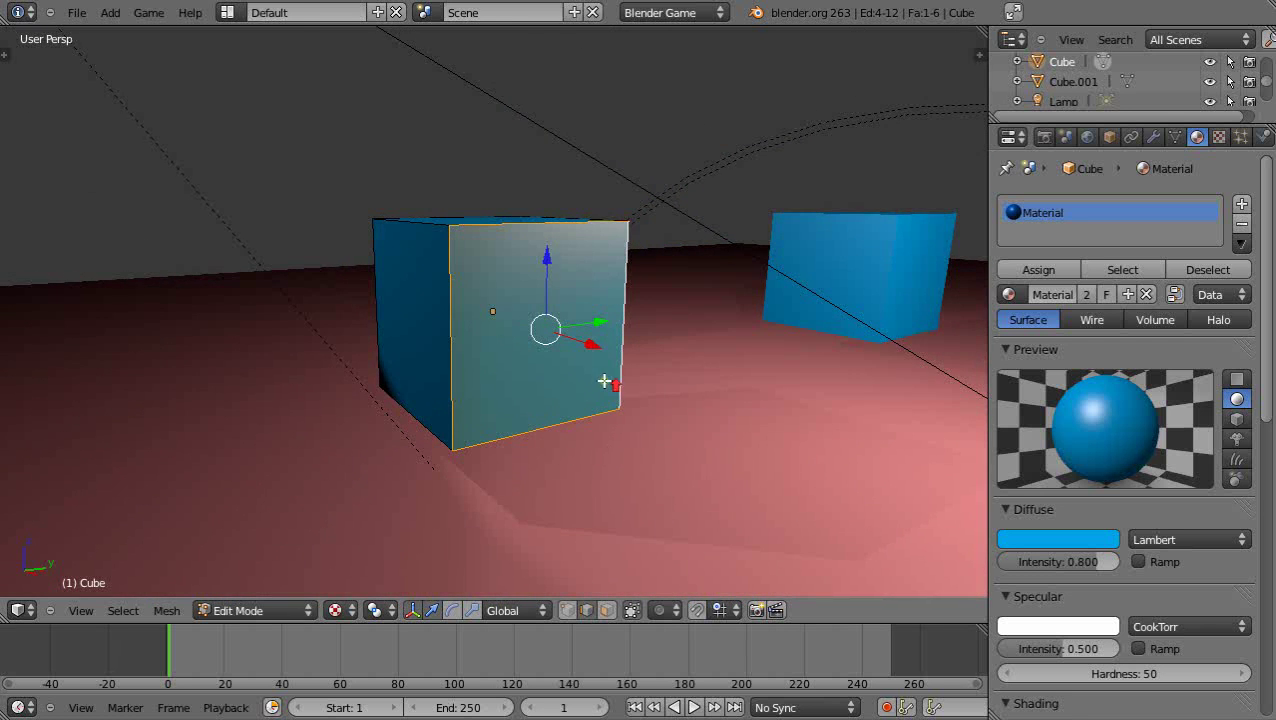
{"action": "right_click", "coordinate": [604, 380], "text": "shift"}
{"action": "key", "text": "w"}
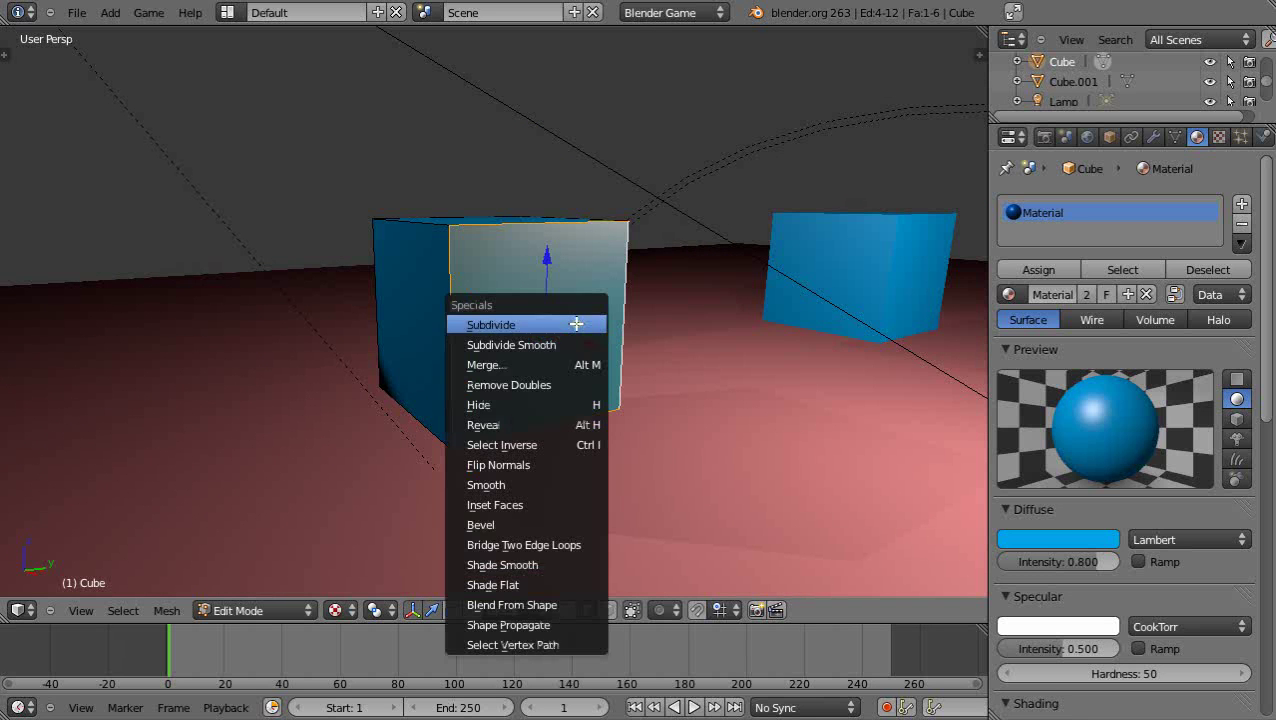
{"action": "left_click", "coordinate": [523, 324]}
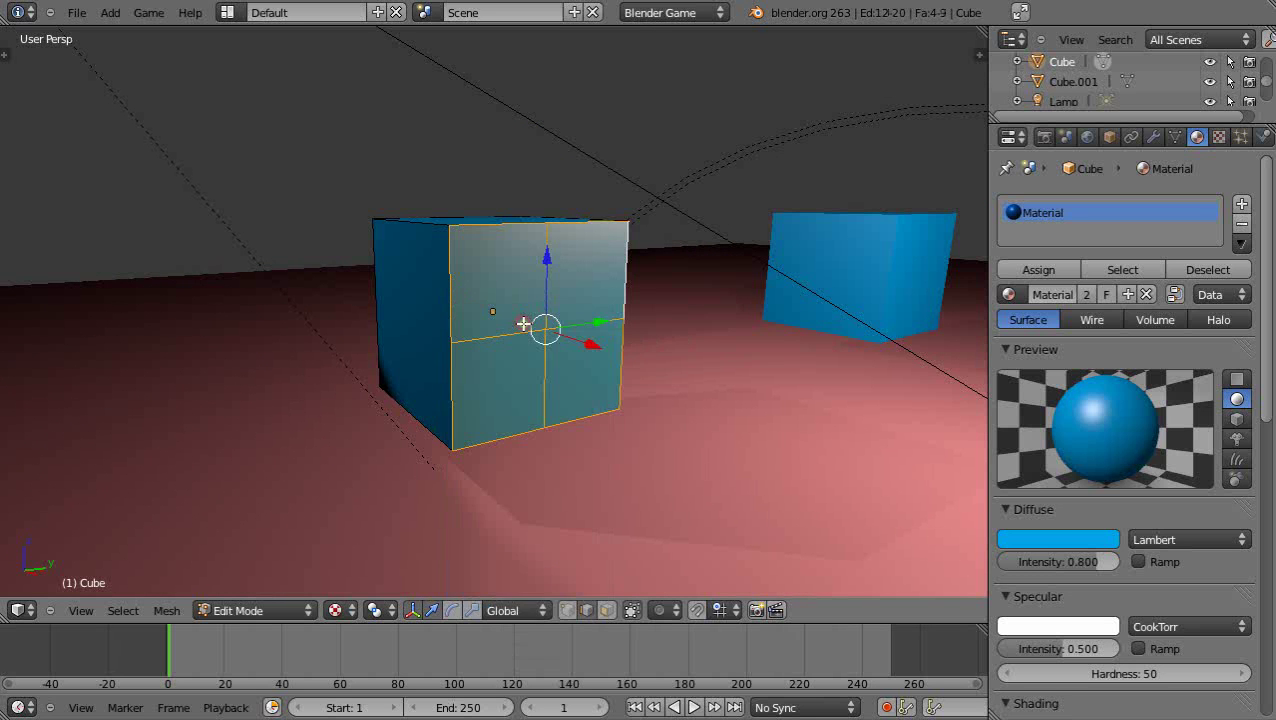
Step: Select the four edges enclosing the upper-left quarter of the cube's subdivided front face
{"action": "scroll", "coordinate": [575, 365], "scroll_direction": "up", "scroll_amount": 2}
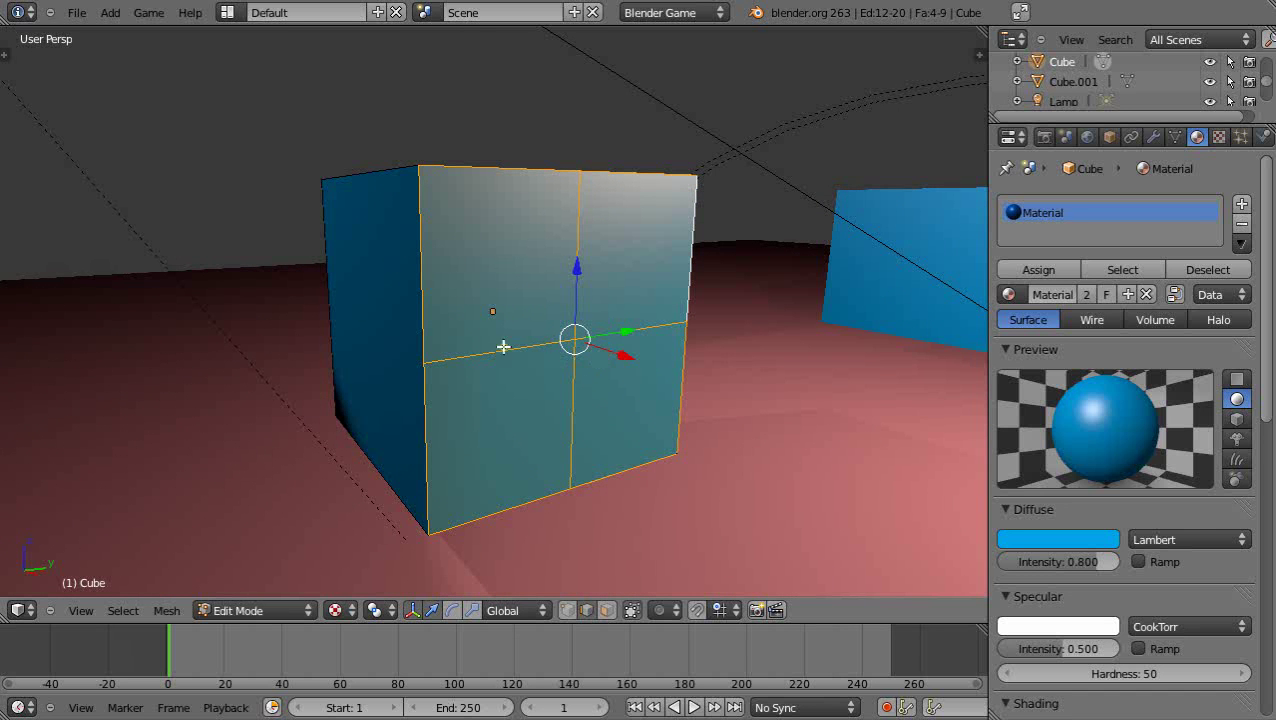
{"action": "right_click", "coordinate": [470, 358]}
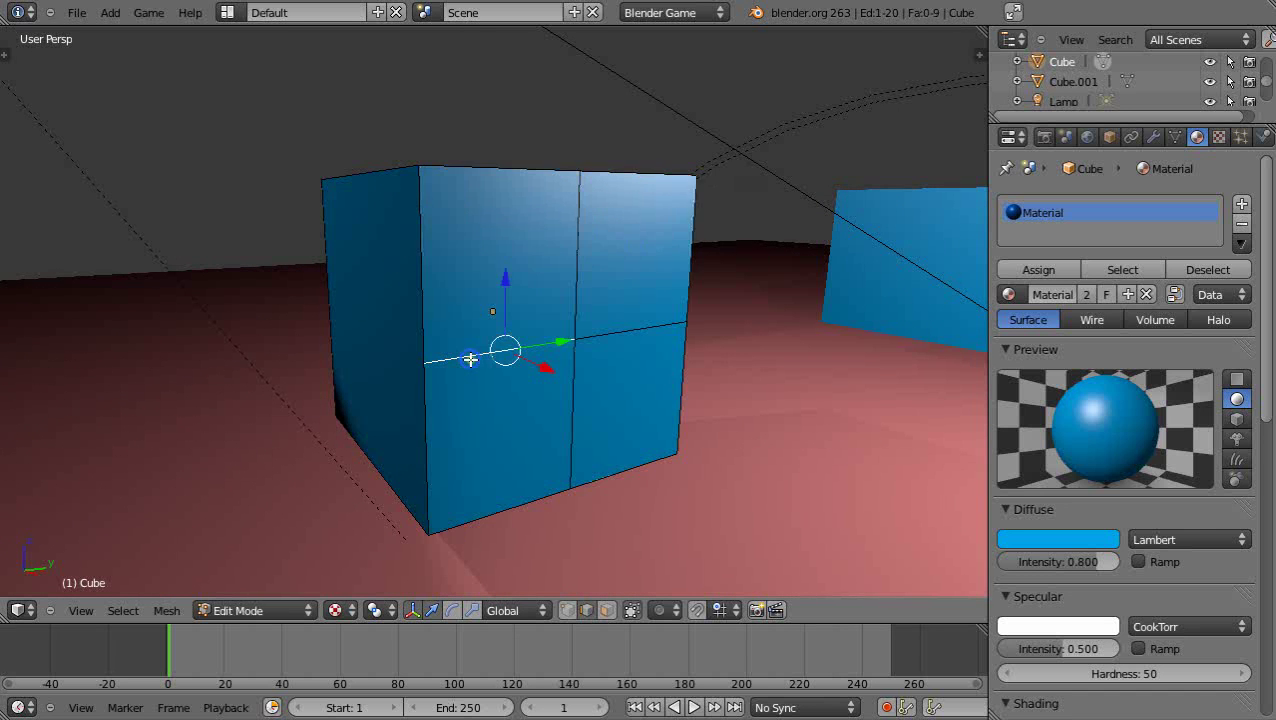
{"action": "right_click", "coordinate": [421, 258], "text": "shift"}
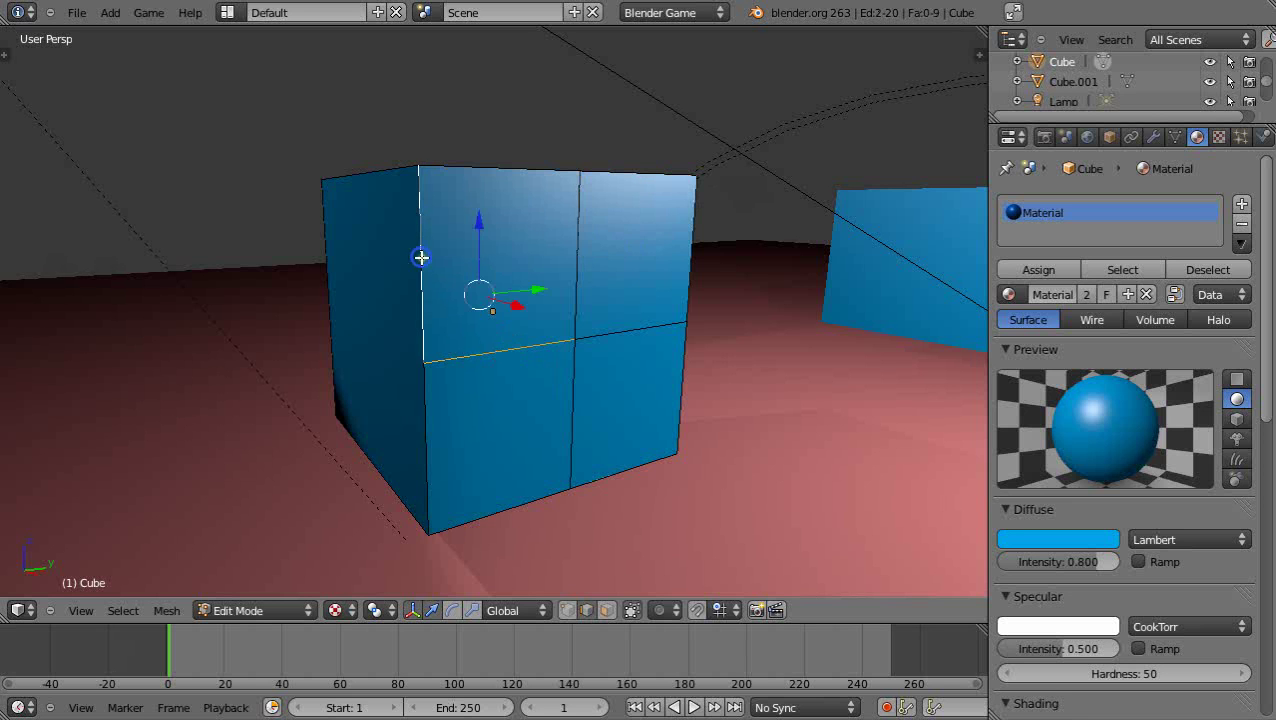
{"action": "right_click", "coordinate": [507, 166], "text": "shift"}
{"action": "right_click", "coordinate": [579, 236], "text": "shift"}
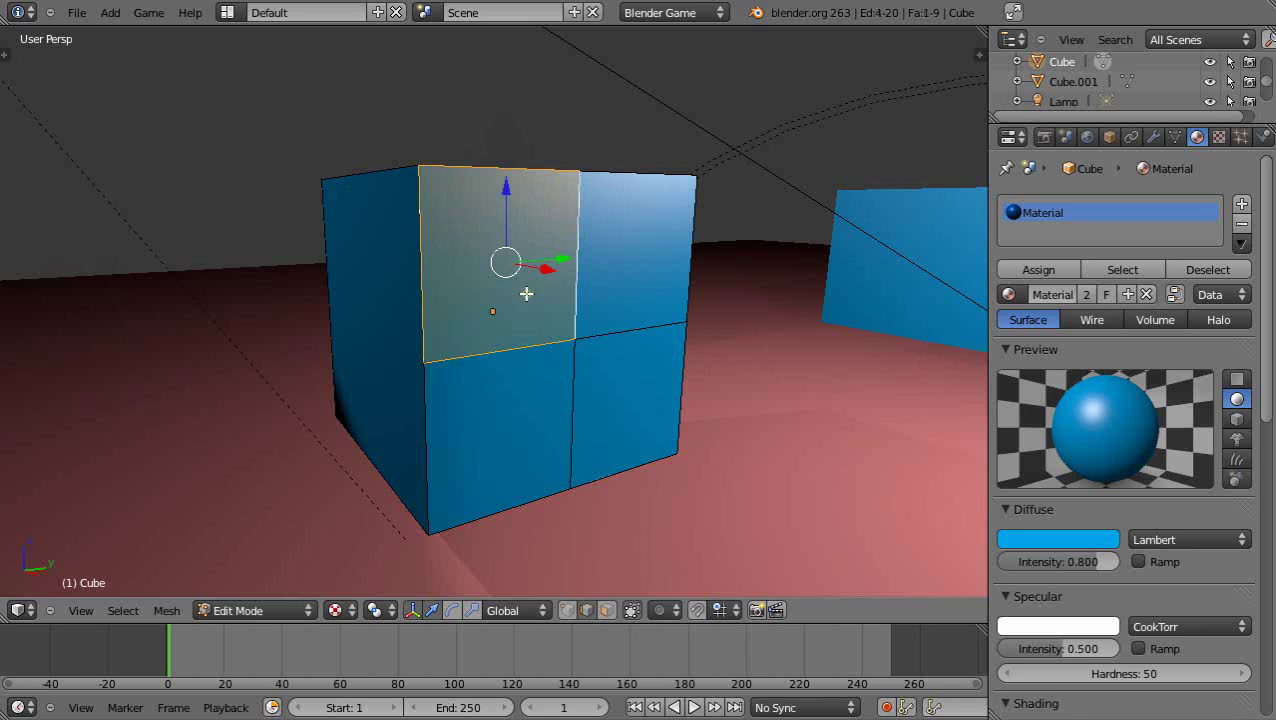
Step: Subdivide the selected upper-left quarter of the cube's front face twice, and clear the selection
{"action": "key", "text": "w"}
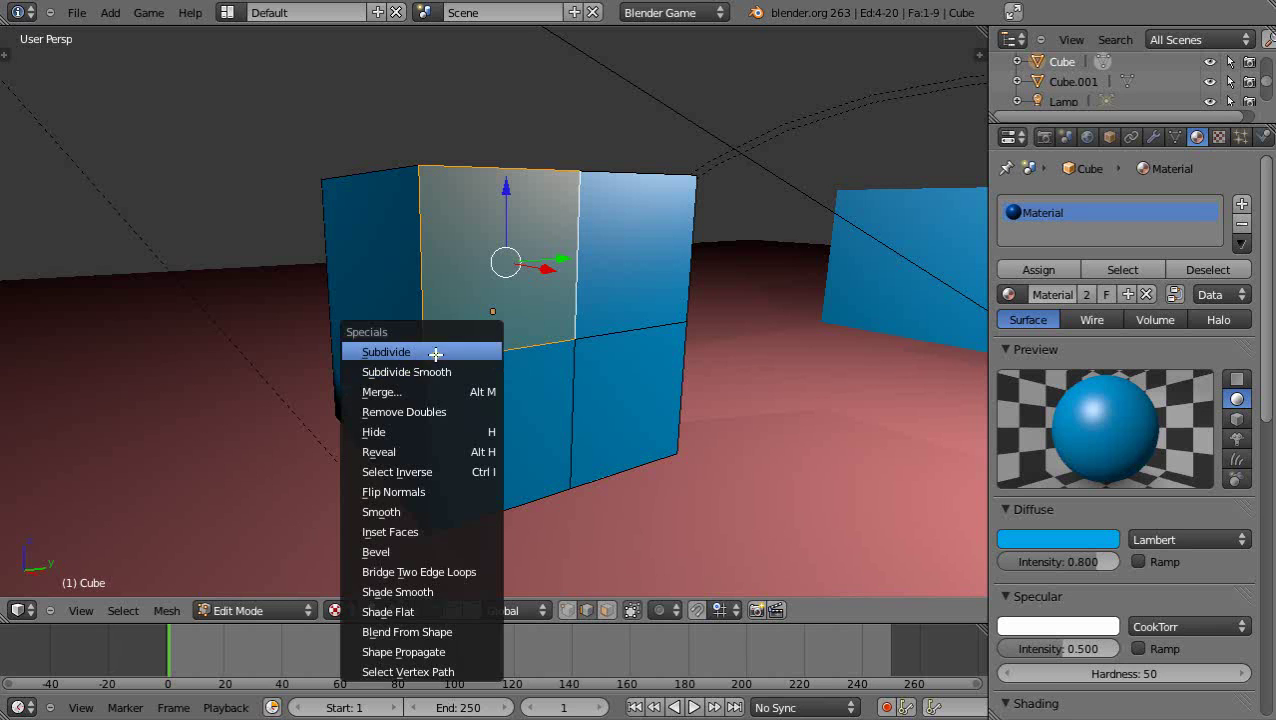
{"action": "left_click", "coordinate": [435, 352]}
{"action": "key", "text": "w"}
{"action": "left_click", "coordinate": [404, 349]}
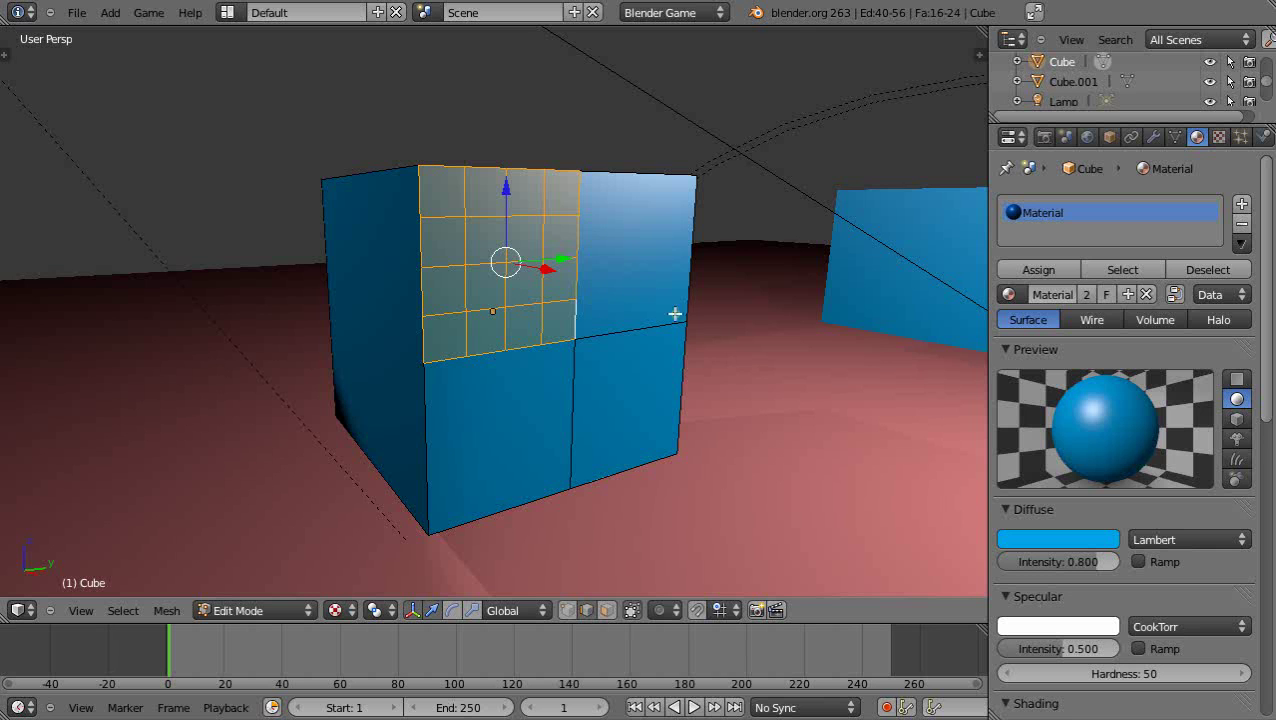
{"action": "scroll", "coordinate": [515, 265], "scroll_direction": "up", "scroll_amount": 2}
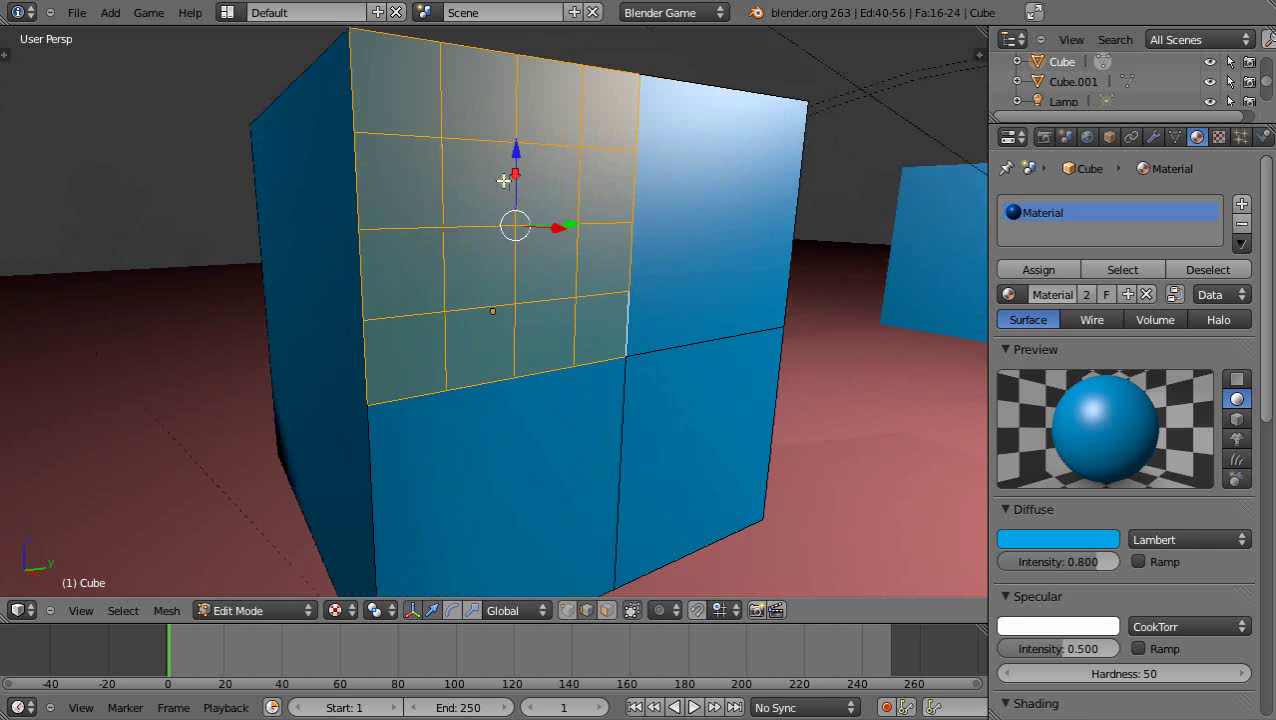
{"action": "scroll", "coordinate": [506, 160], "scroll_direction": "down", "scroll_amount": 1}
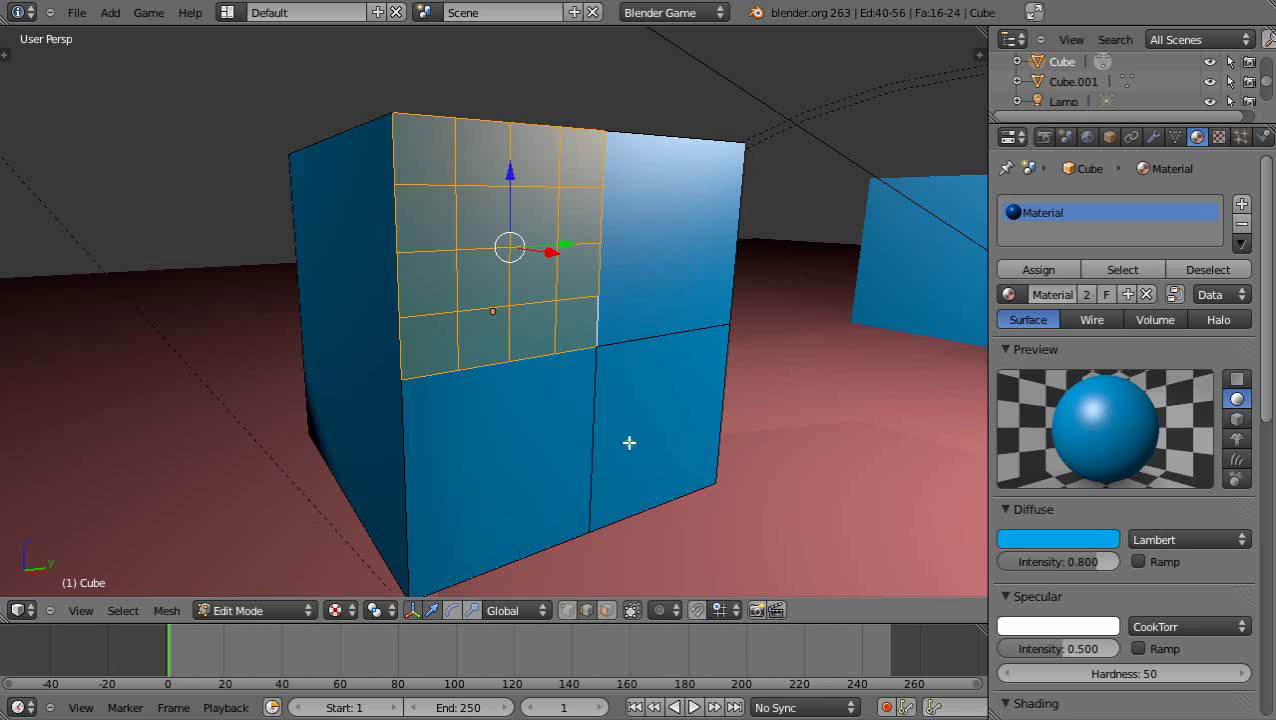
{"action": "scroll", "coordinate": [630, 443], "scroll_direction": "down", "scroll_amount": 1}
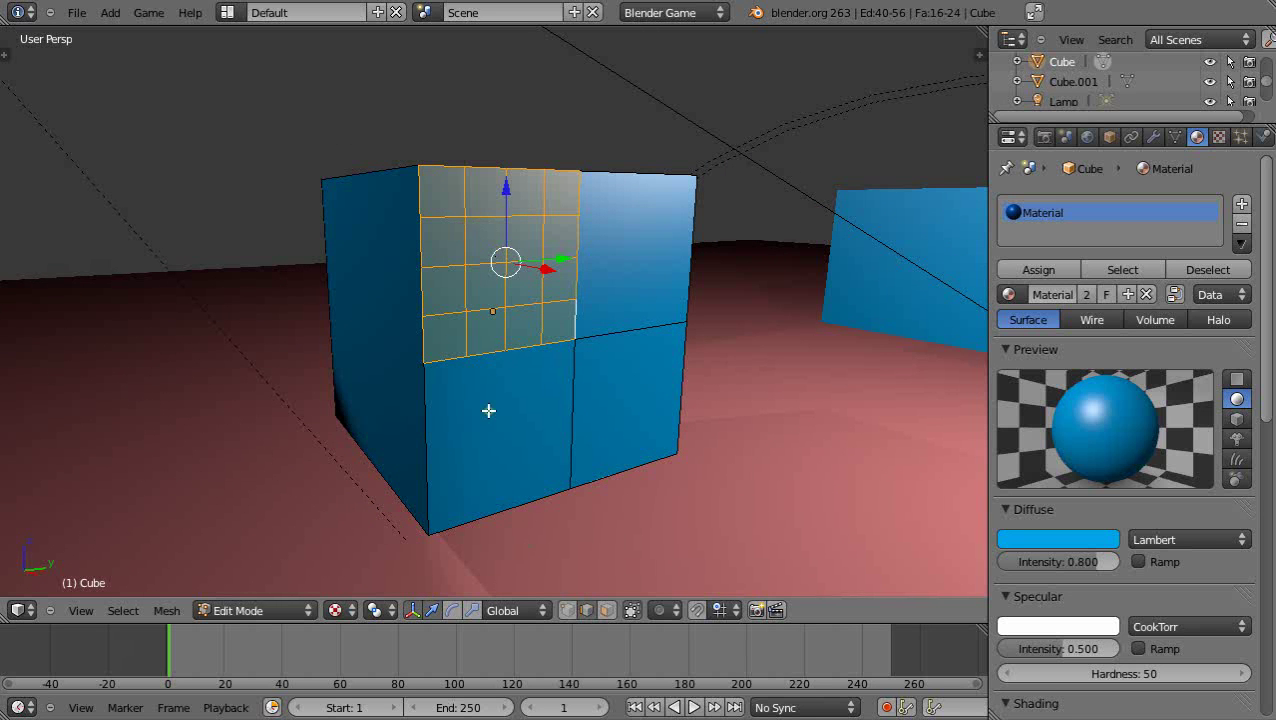
{"action": "key", "text": "a"}
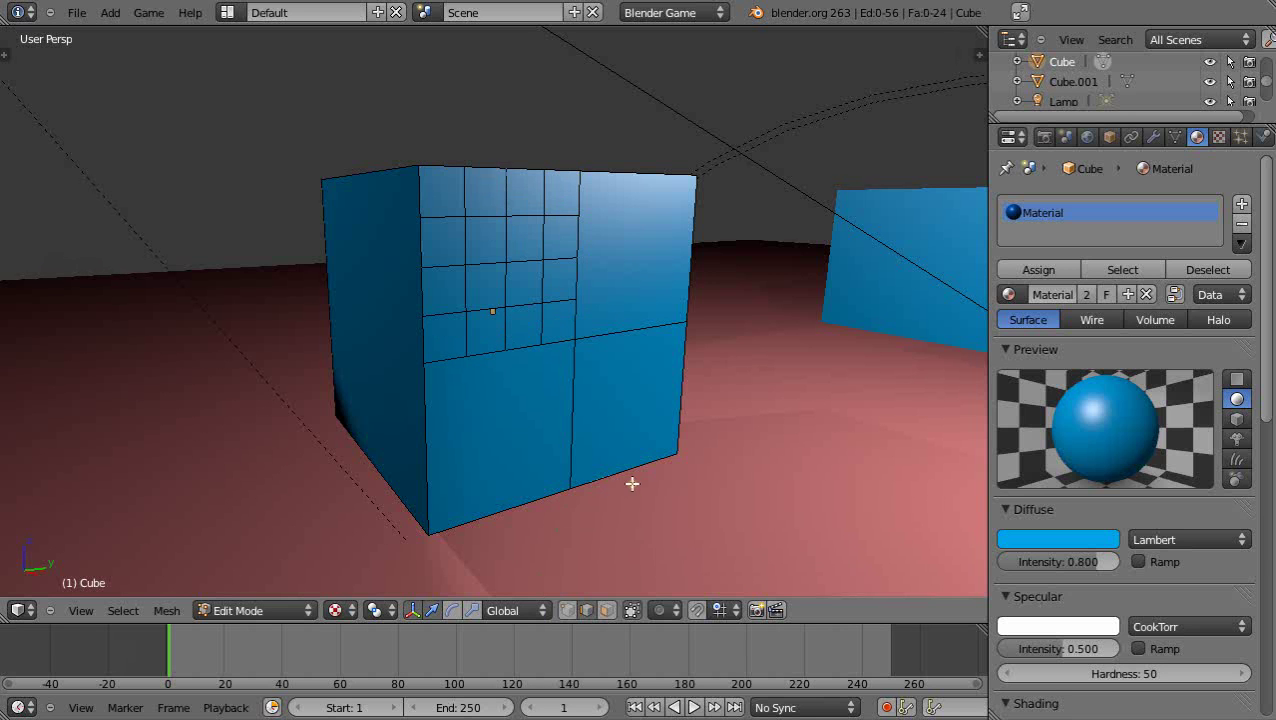
Step: Circle-select the inner edges of the subdivided upper-left quarter, trying different circle sizes, and deselect everything
{"action": "key", "text": "c"}
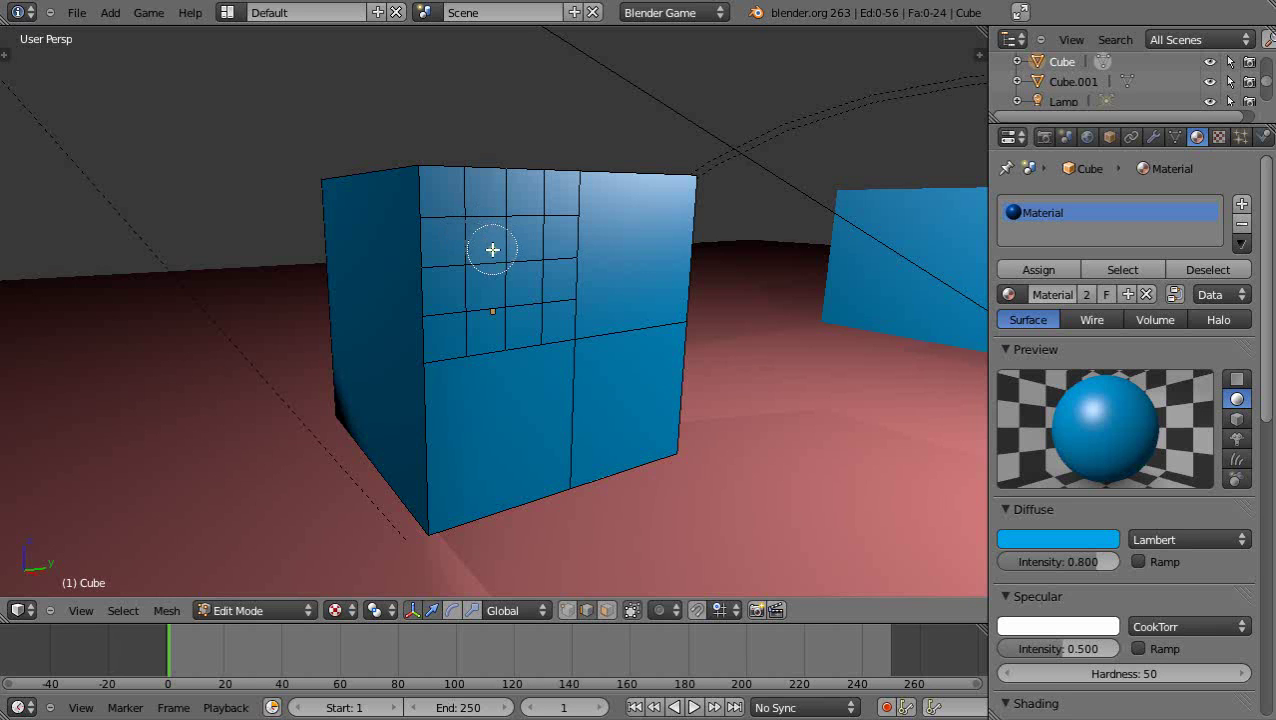
{"action": "scroll", "coordinate": [485, 248], "scroll_direction": "down", "scroll_amount": 3}
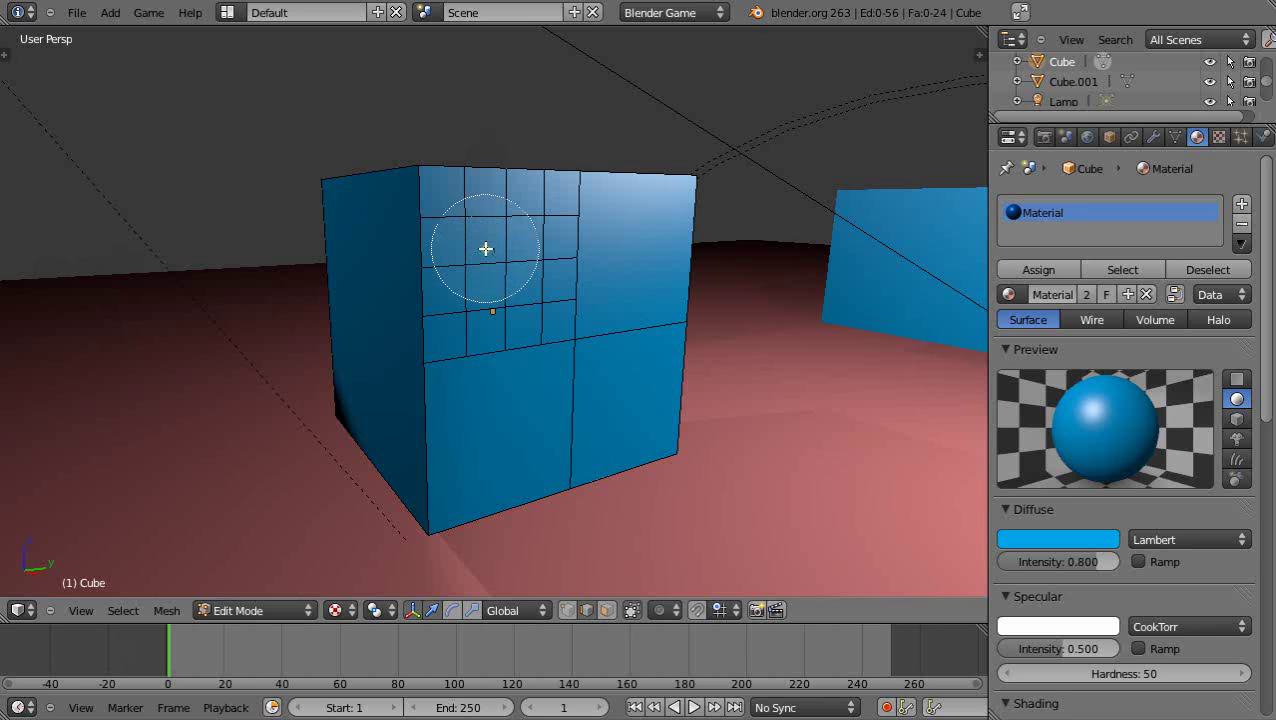
{"action": "scroll", "coordinate": [485, 248], "scroll_direction": "up", "scroll_amount": 1}
{"action": "scroll", "coordinate": [485, 248], "scroll_direction": "up", "scroll_amount": 2}
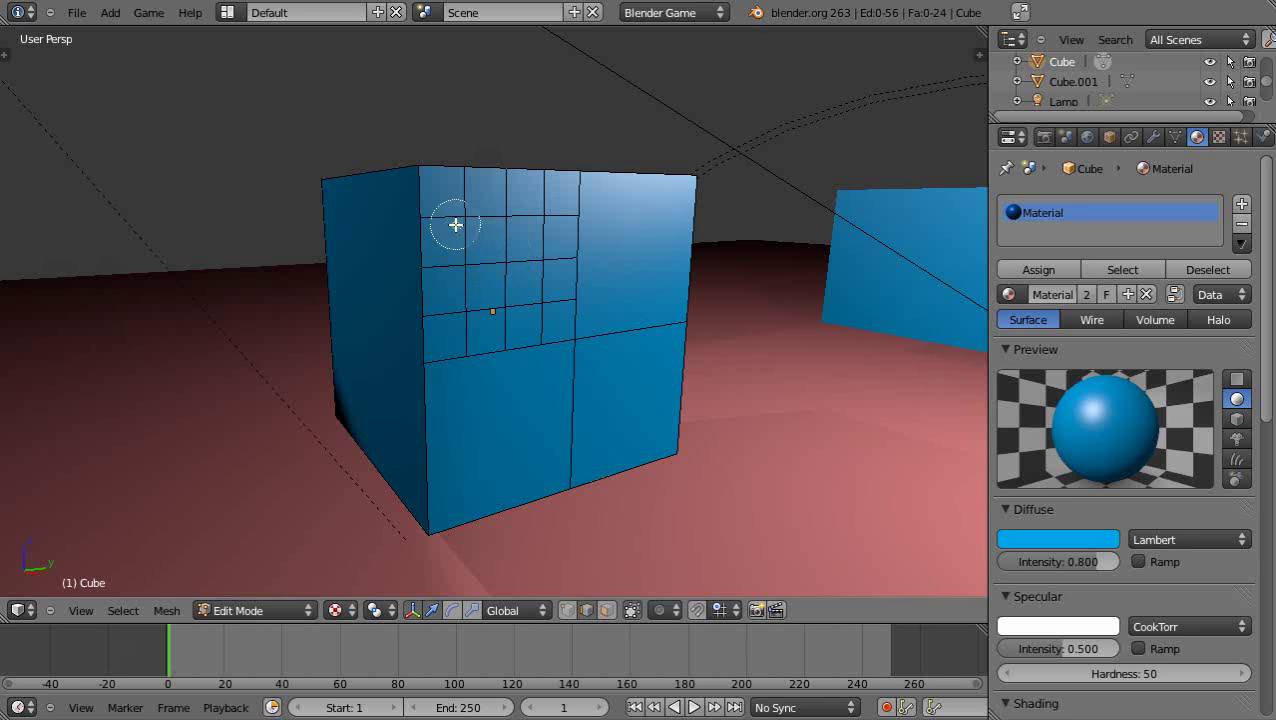
{"action": "mouse_move", "coordinate": [473, 228]}
{"action": "left_mouse_down"}
{"action": "mouse_move", "coordinate": [532, 230]}
{"action": "mouse_move", "coordinate": [532, 286]}
{"action": "mouse_move", "coordinate": [480, 290]}
{"action": "mouse_move", "coordinate": [490, 269]}
{"action": "mouse_move", "coordinate": [504, 267]}
{"action": "mouse_move", "coordinate": [477, 296]}
{"action": "mouse_move", "coordinate": [525, 277]}
{"action": "mouse_move", "coordinate": [521, 256]}
{"action": "mouse_move", "coordinate": [544, 259]}
{"action": "mouse_move", "coordinate": [514, 281]}
{"action": "left_mouse_up"}
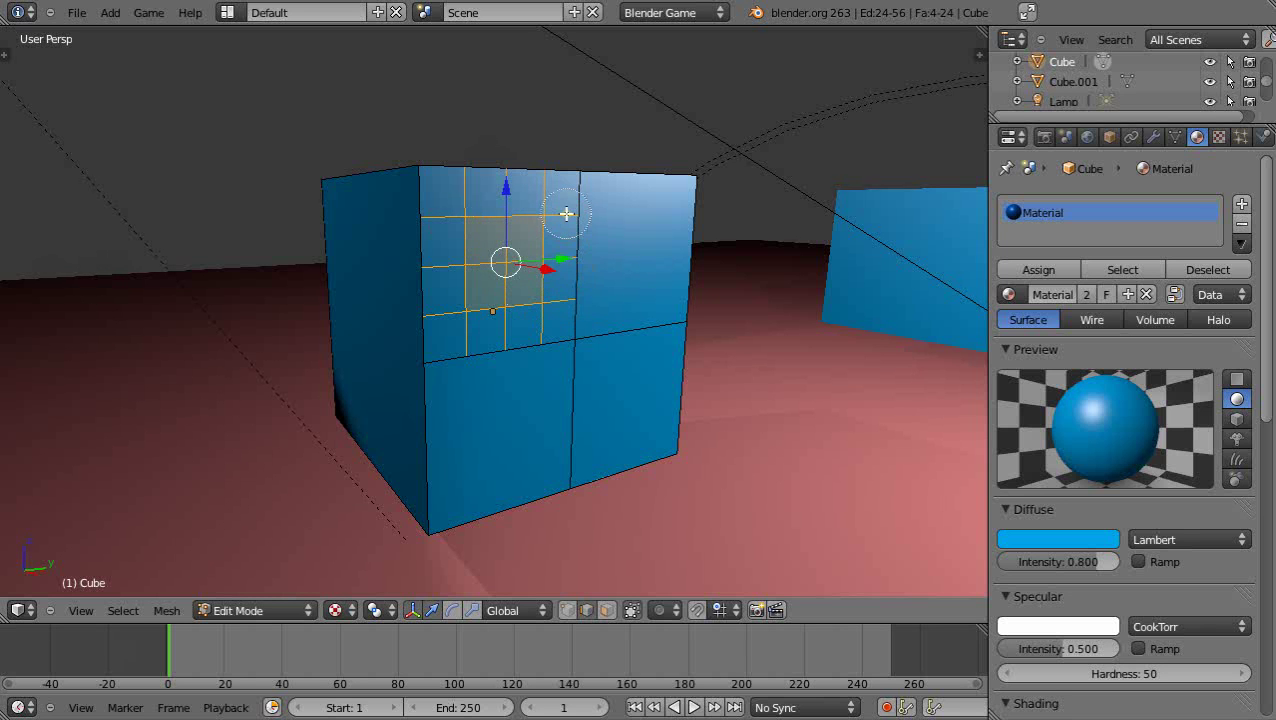
{"action": "right_click", "coordinate": [533, 310]}
{"action": "key", "text": "a"}
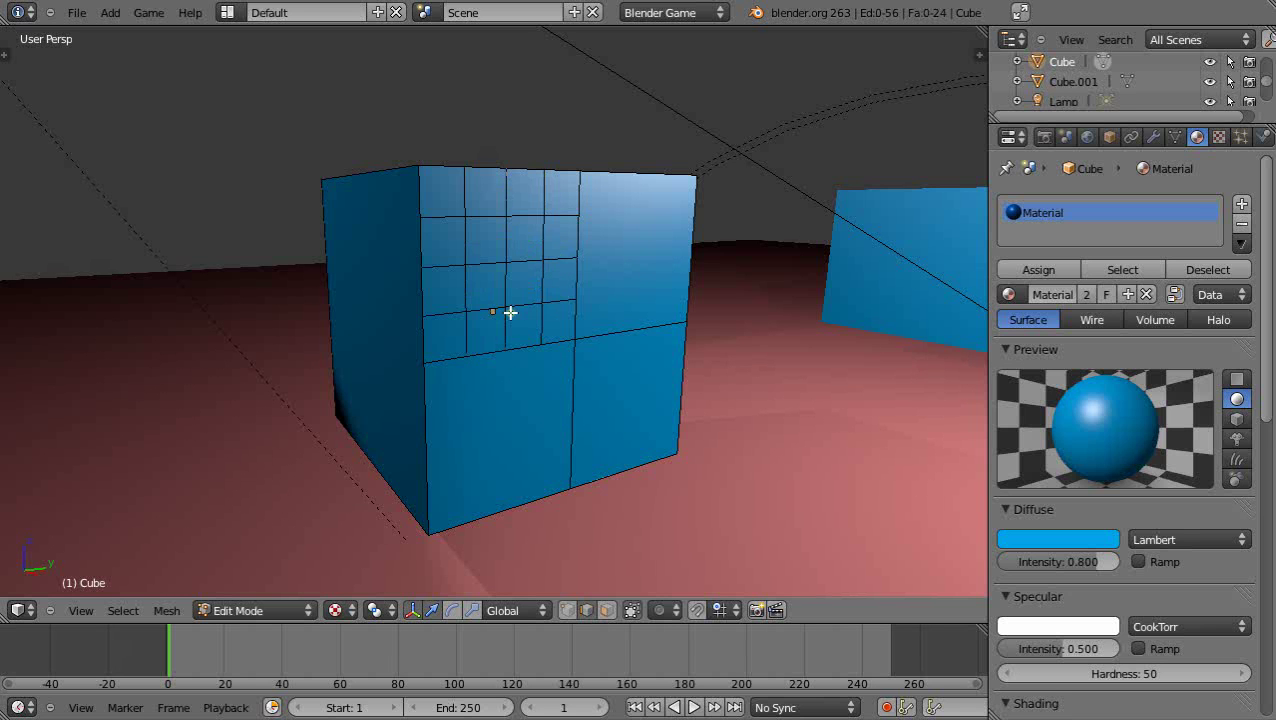
Step: In face select mode, circle-select the four central faces of the subdivided quarter and subdivide them once
{"action": "left_click", "coordinate": [606, 610]}
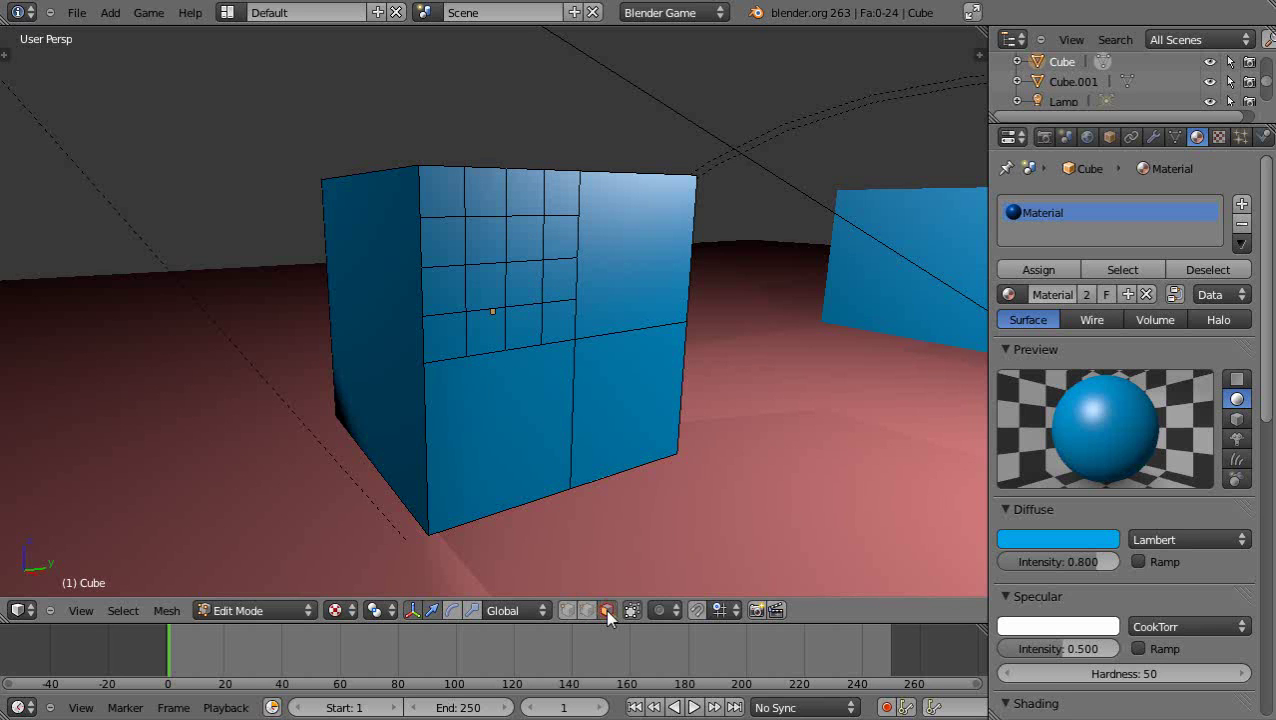
{"action": "key", "text": "c"}
{"action": "left_click", "coordinate": [501, 262]}
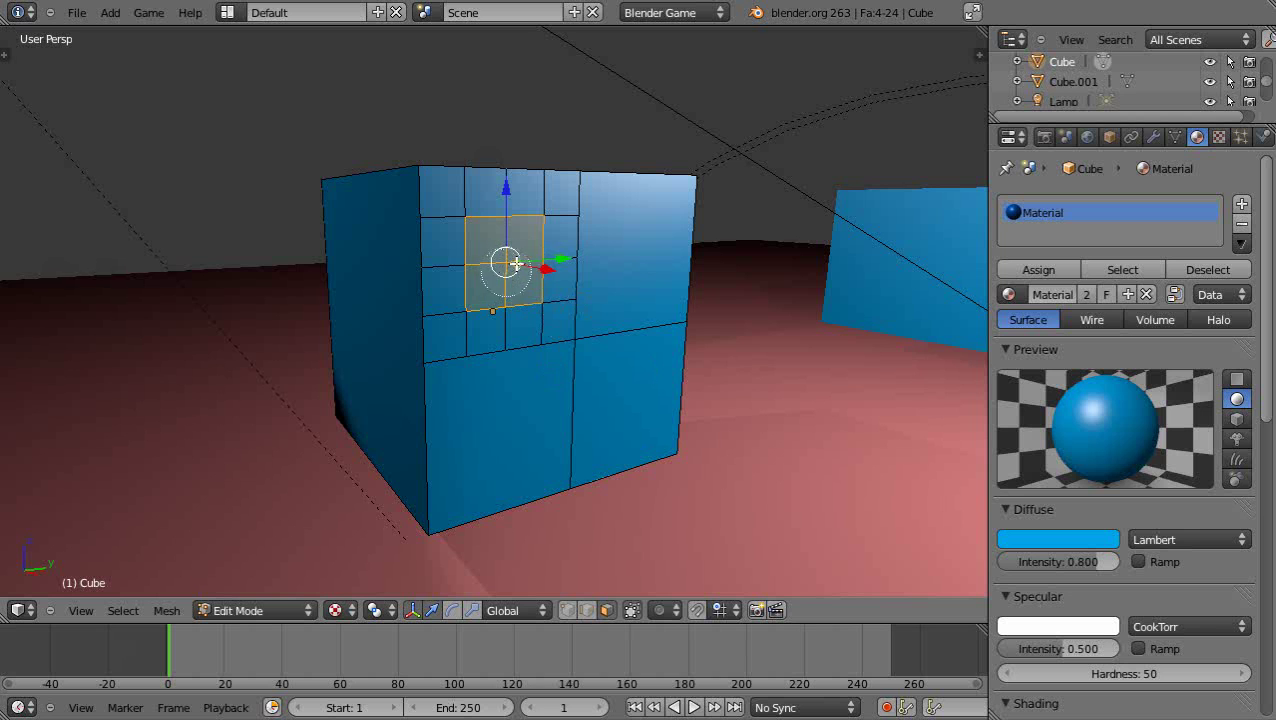
{"action": "key", "text": "Escape"}
{"action": "key", "text": "w"}
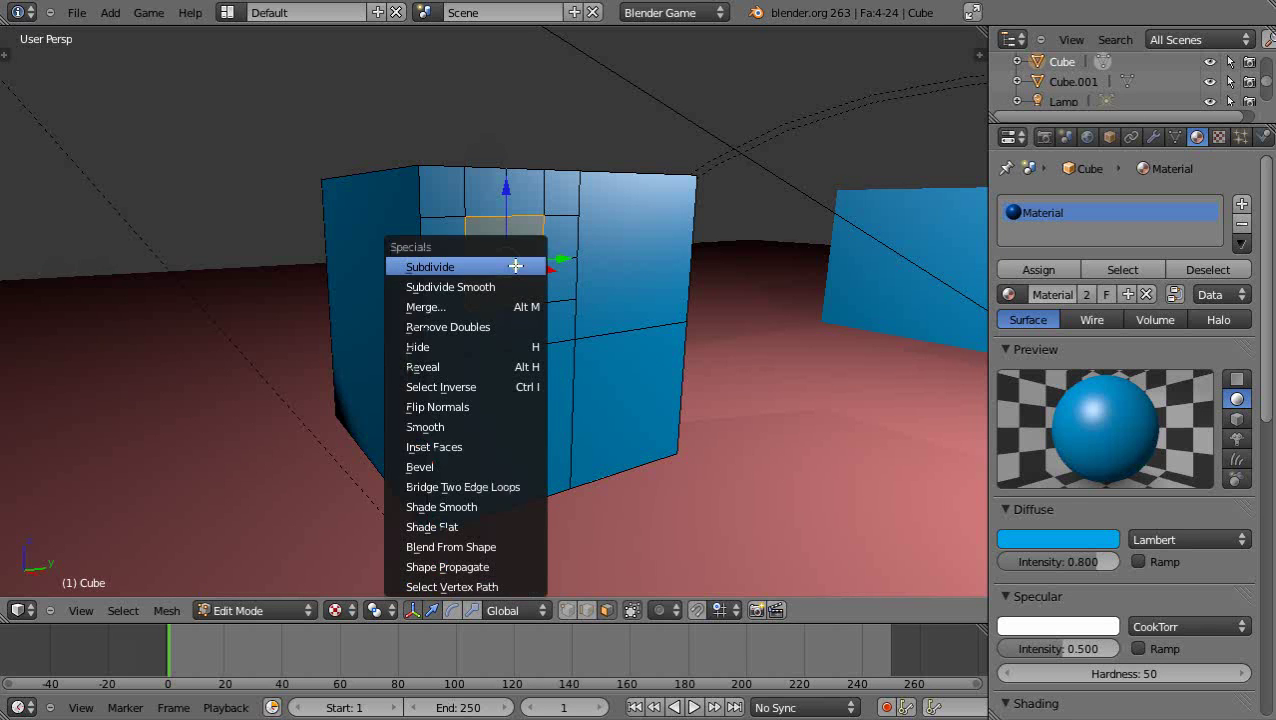
{"action": "left_click", "coordinate": [508, 266]}
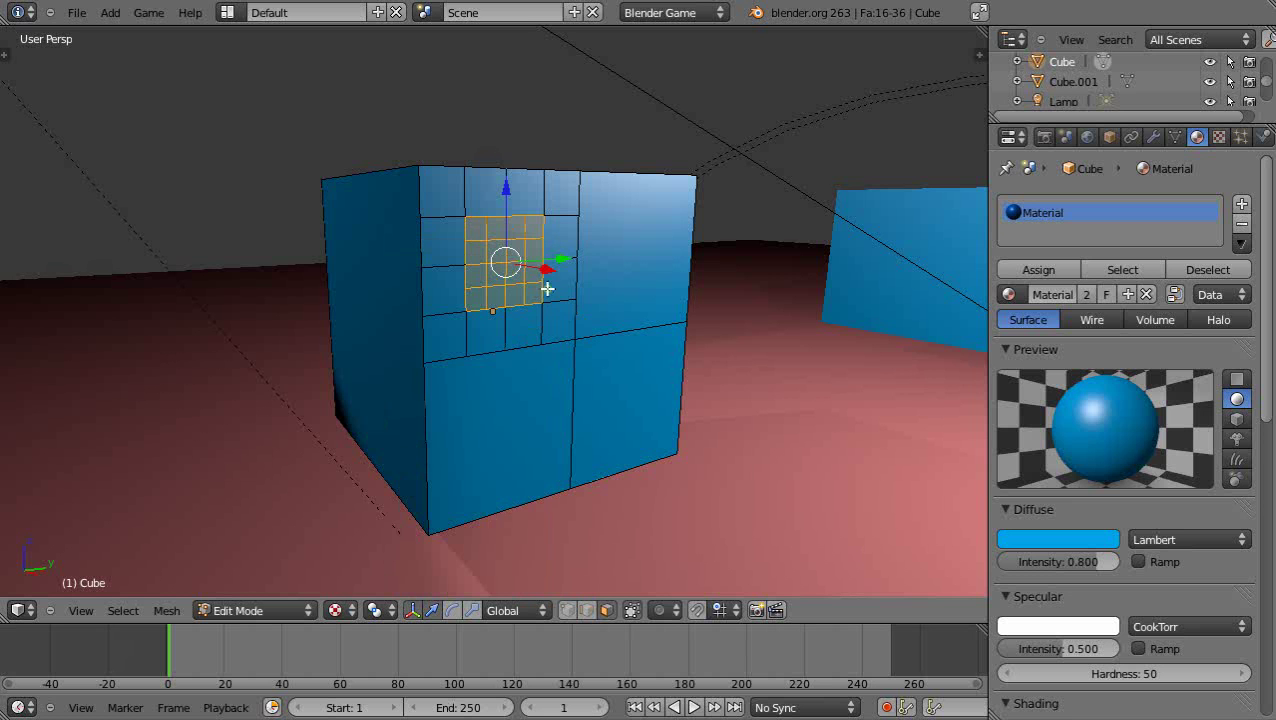
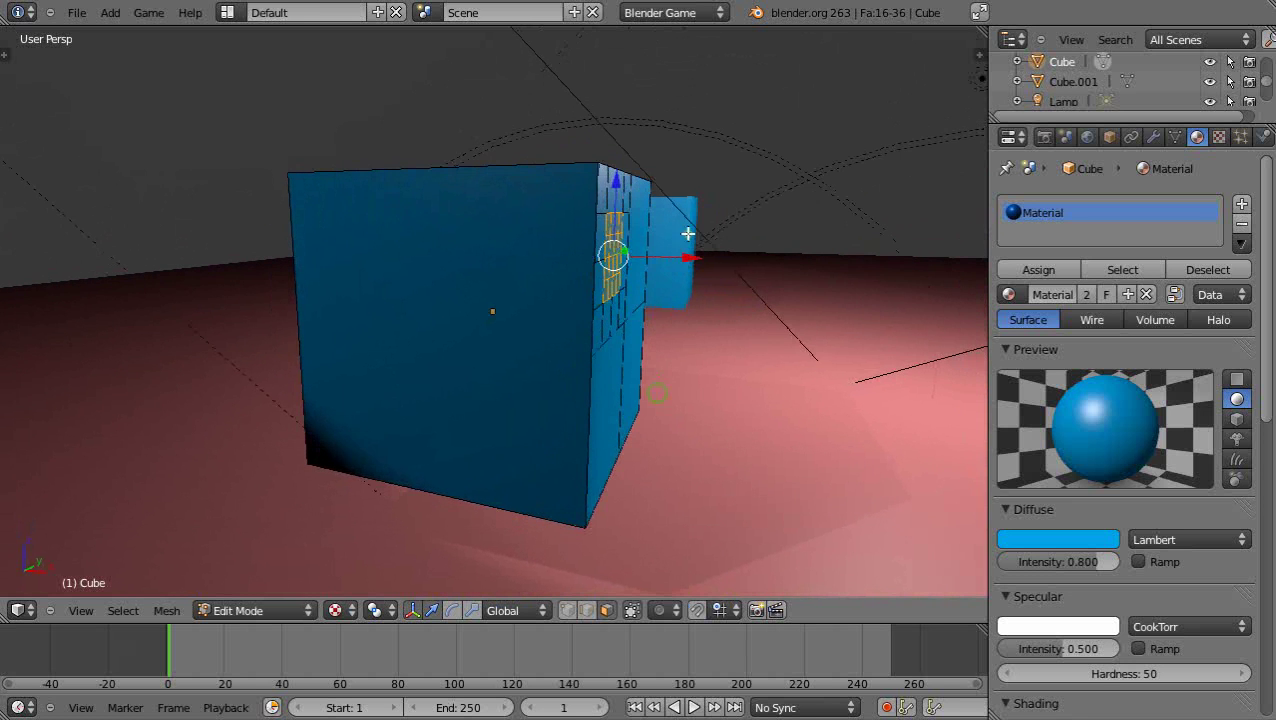
Step: Extrude the subdivided central faces outward from the cube's front along the global X axis
{"action": "key", "text": "e"}
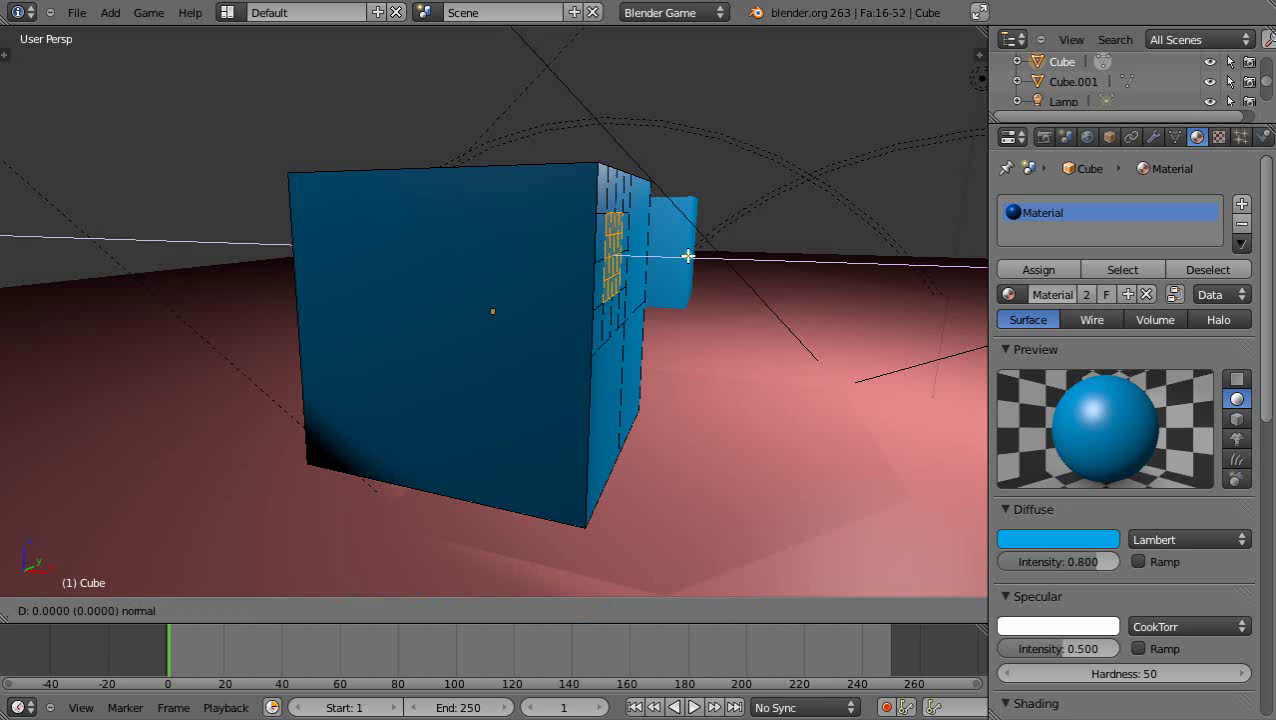
{"action": "right_click", "coordinate": [688, 256]}
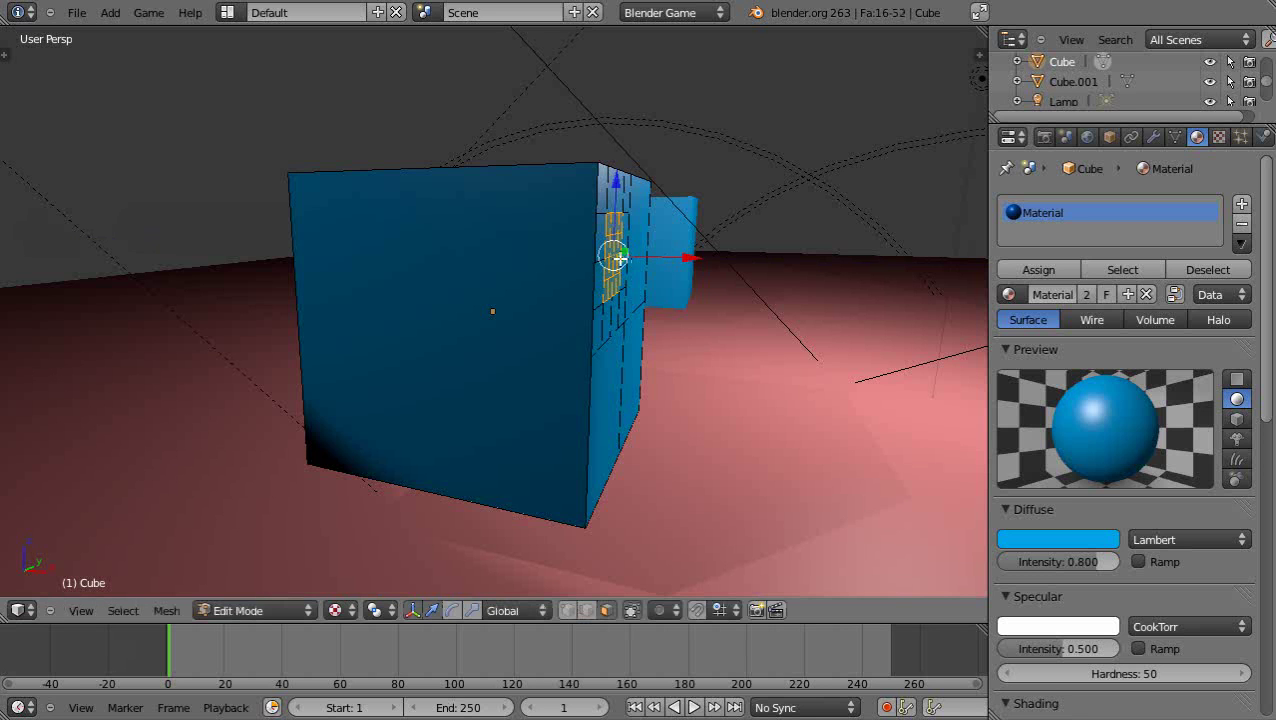
{"action": "scroll", "coordinate": [66, 590], "scroll_direction": "up", "scroll_amount": 1}
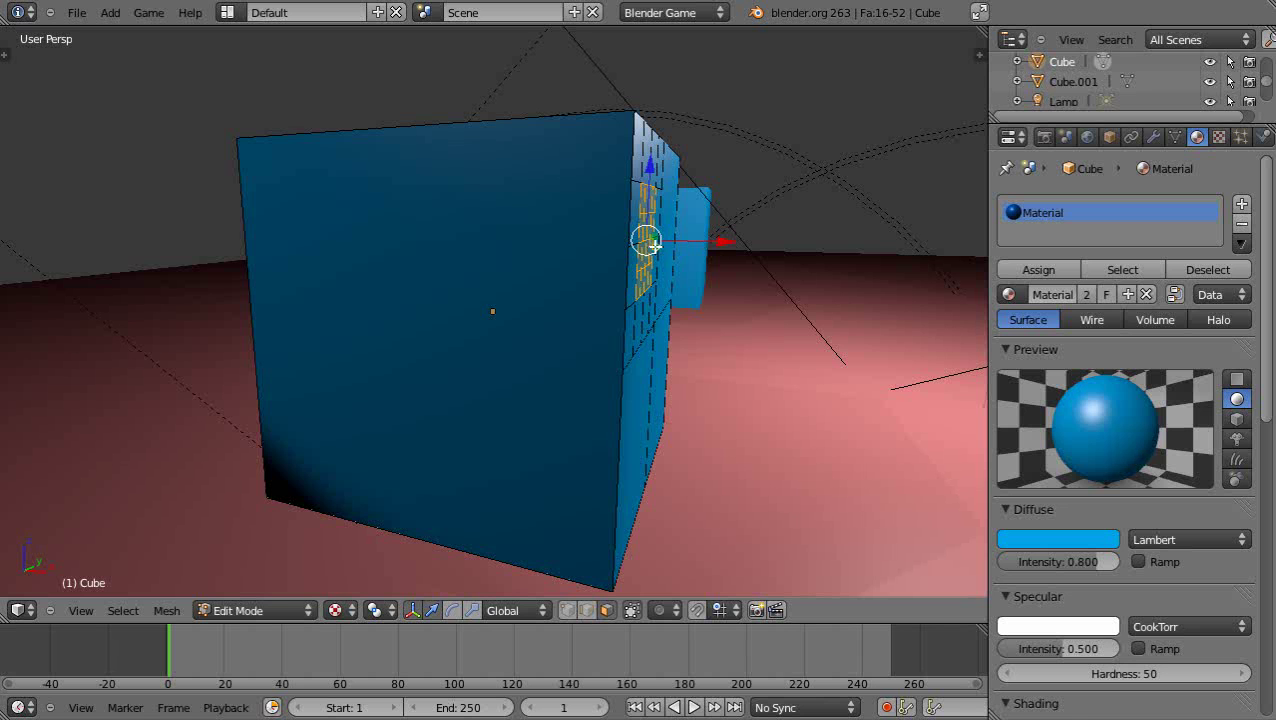
{"action": "key", "text": "g"}
{"action": "key", "text": "x"}
{"action": "key", "text": "x"}
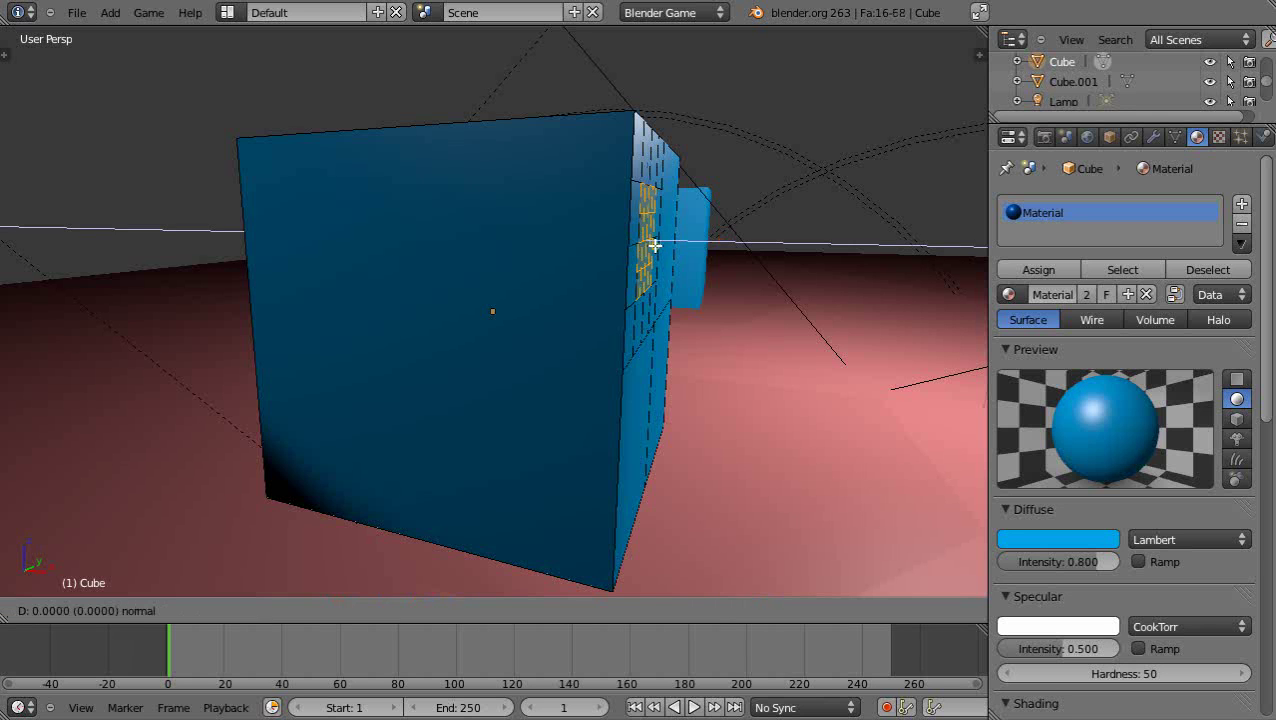
{"action": "key", "text": "x"}
{"action": "key", "text": "x"}
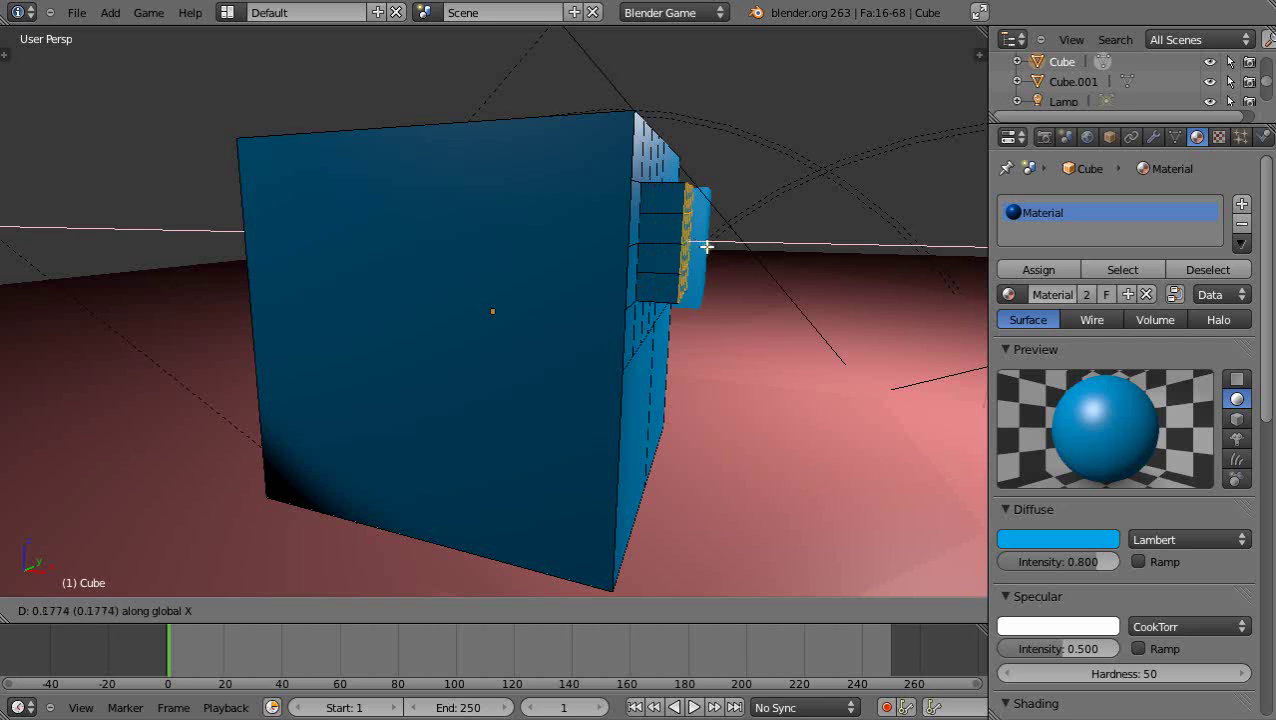
{"action": "left_click", "coordinate": [784, 256]}
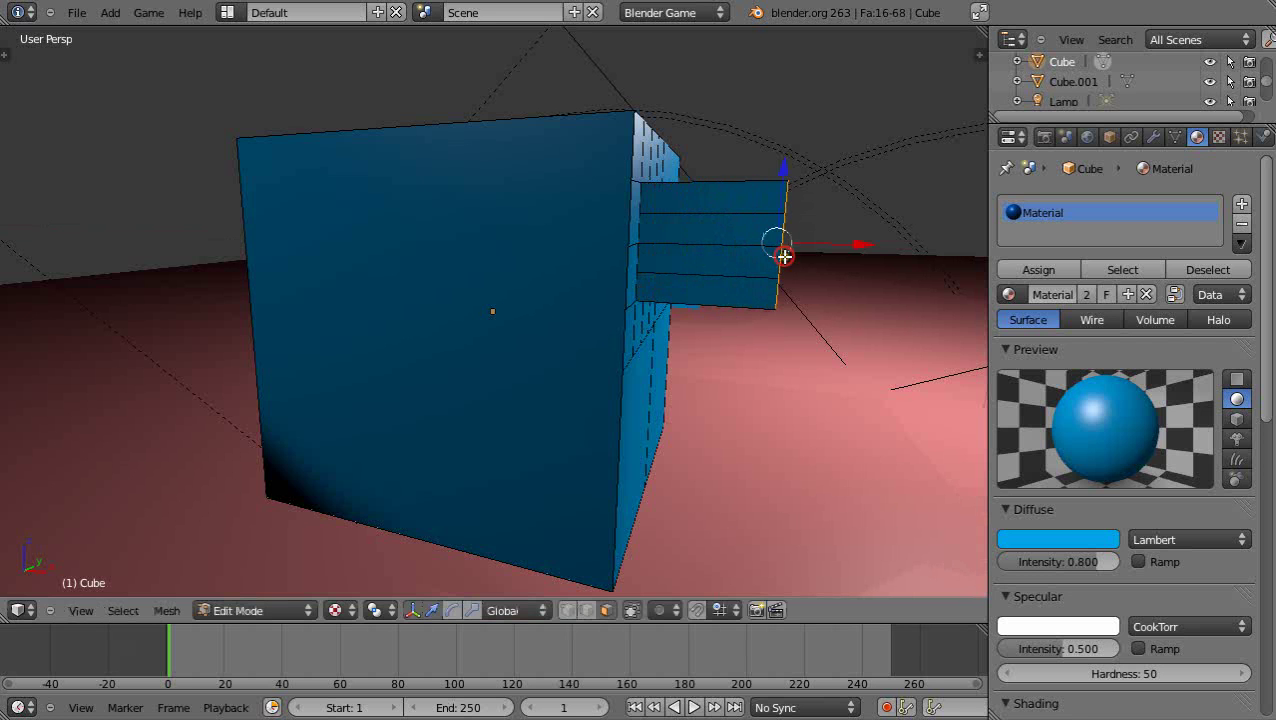
Step: Rotate the end faces of the extrusion by about 28 degrees around the global X axis
{"action": "middle_click_drag", "start_coordinate": [826, 361], "coordinate": [687, 369]}
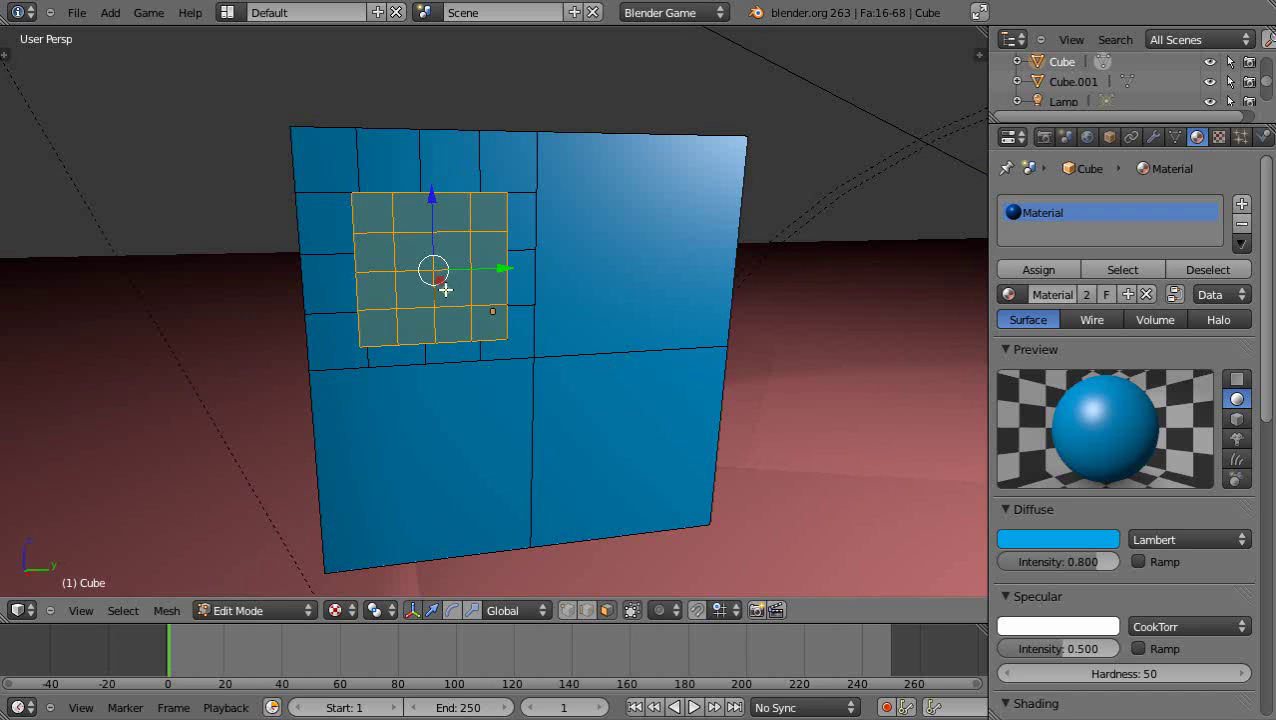
{"action": "middle_click_drag", "start_coordinate": [455, 364], "coordinate": [484, 373]}
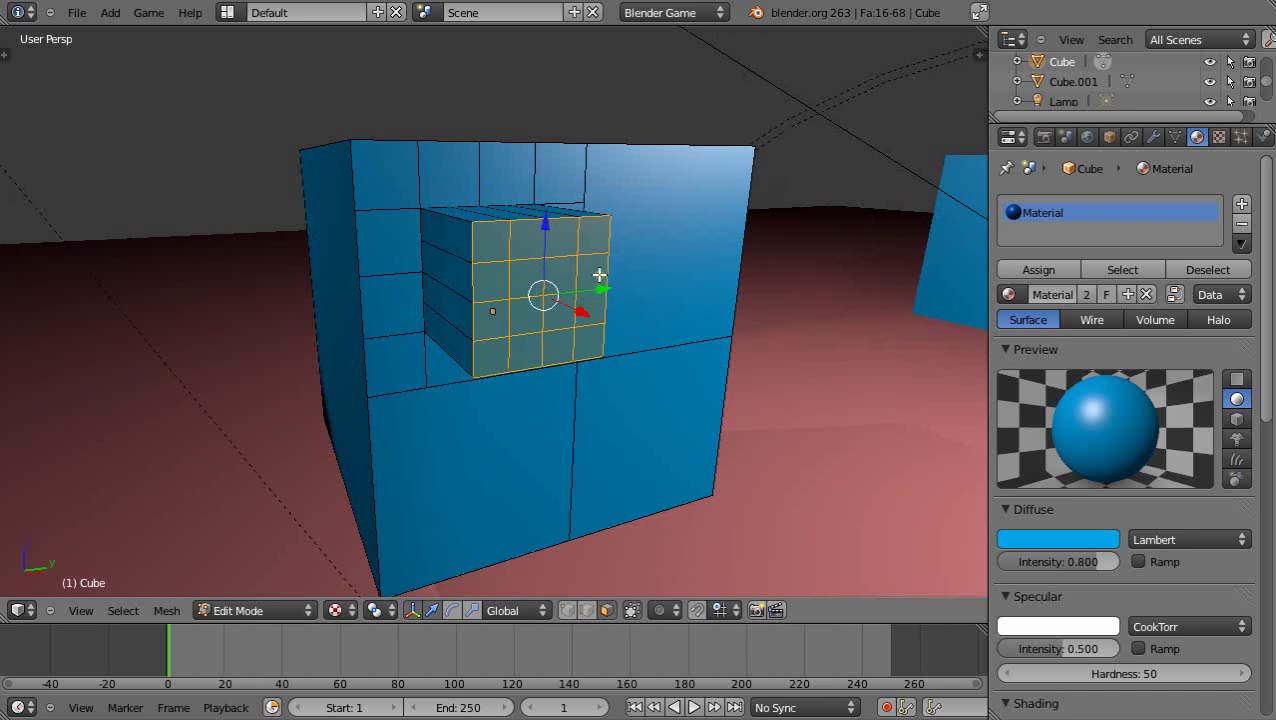
{"action": "key", "text": "r"}
{"action": "key", "text": "x"}
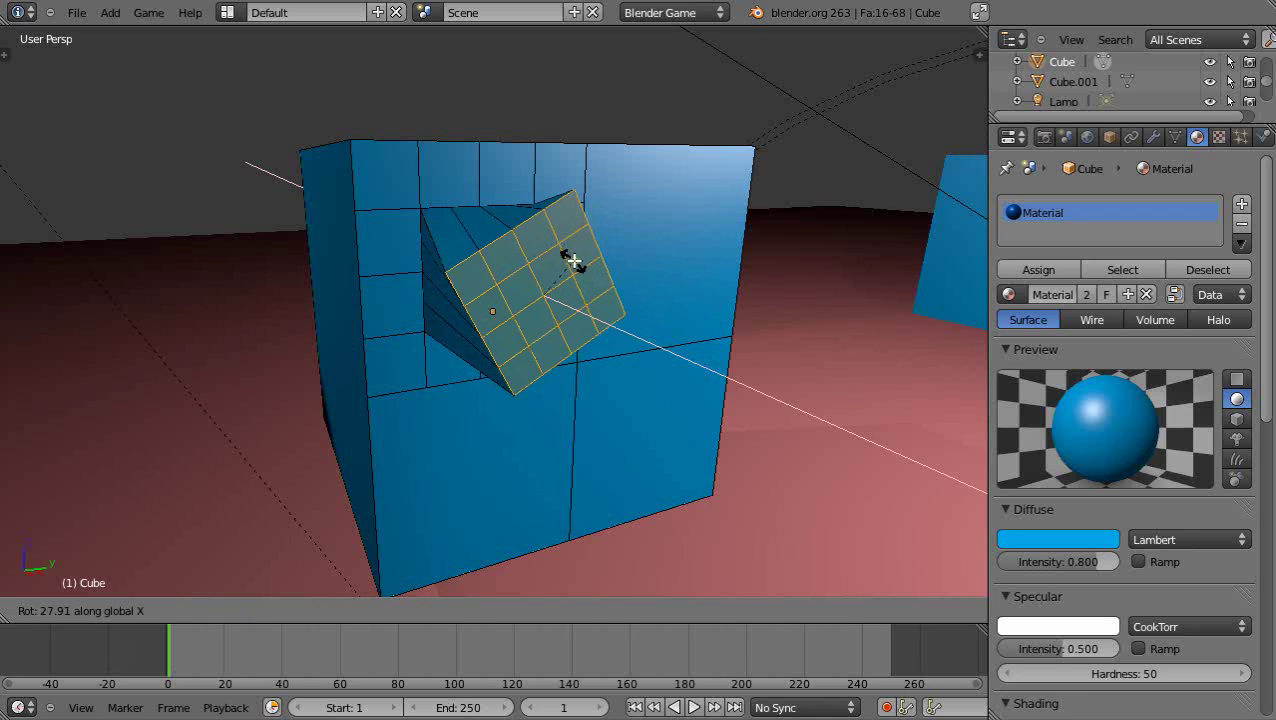
{"action": "left_click", "coordinate": [574, 260]}
Step: Extrude the rotated end faces a further distance of about 0.34 along the global X axis
{"action": "middle_click_drag", "start_coordinate": [588, 385], "coordinate": [601, 384]}
{"action": "key", "text": "r"}
{"action": "key", "text": "x"}
{"action": "key", "text": "e"}
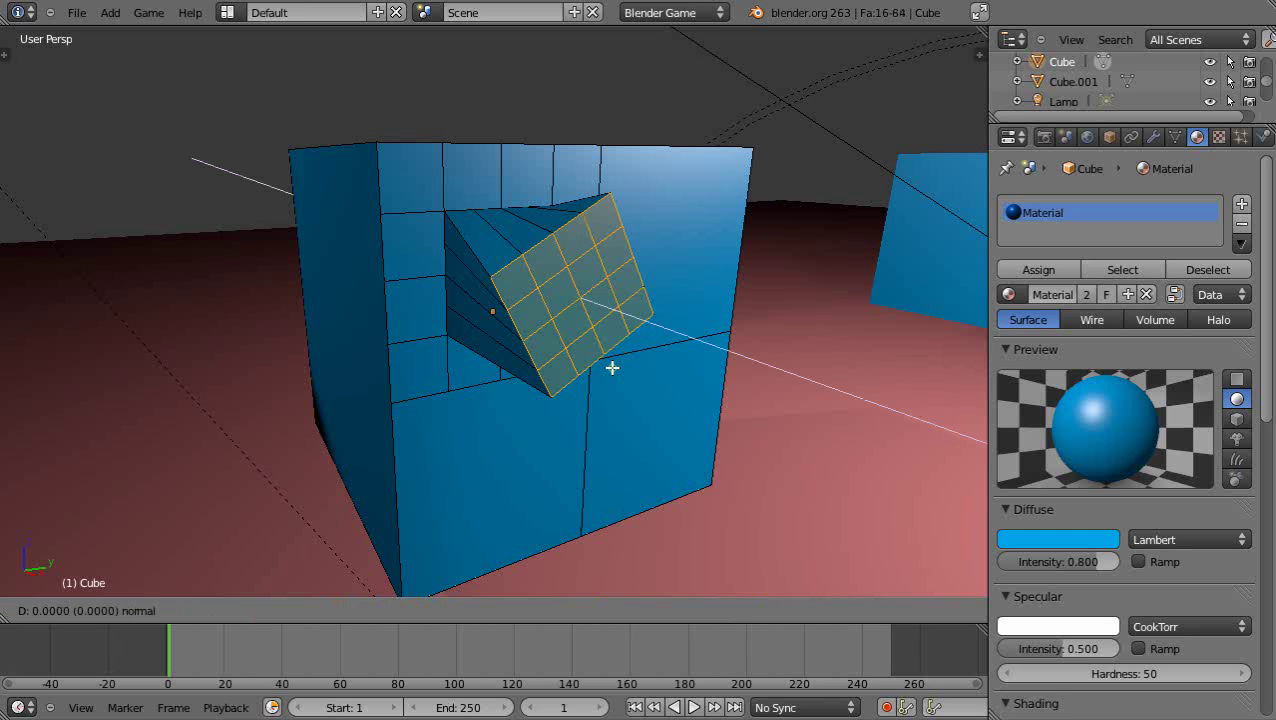
{"action": "key", "text": "x"}
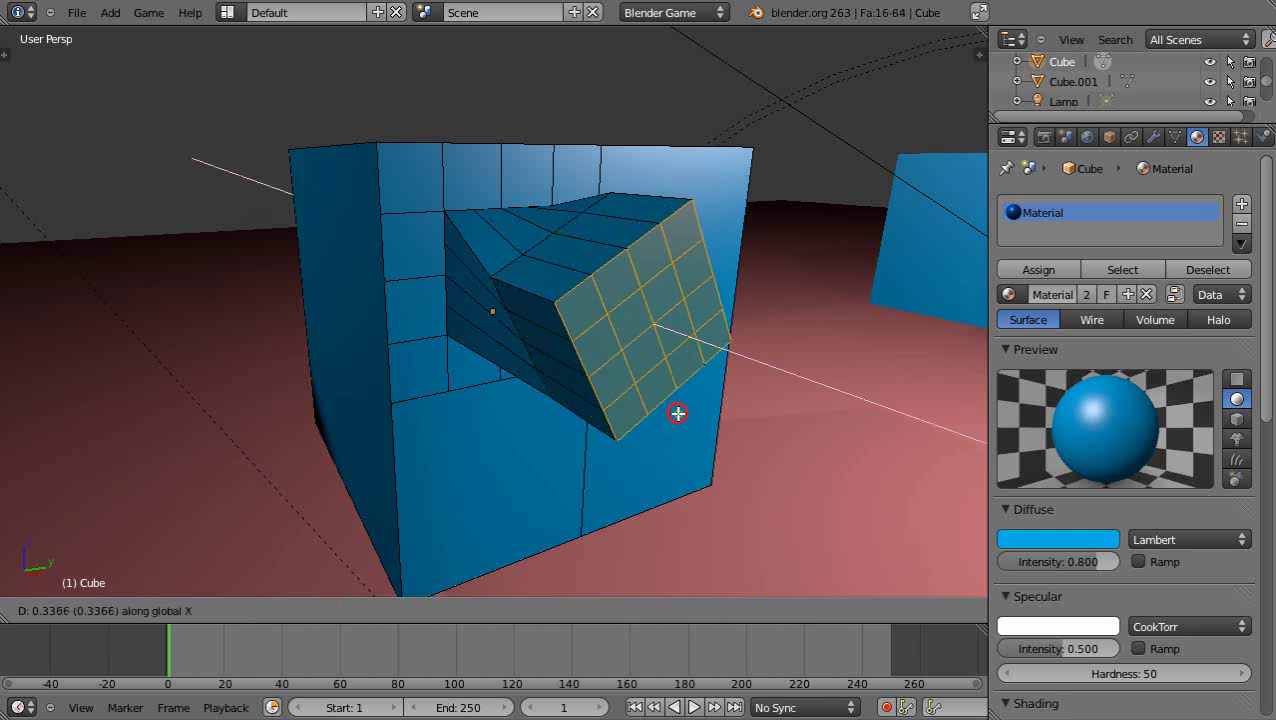
{"action": "left_click", "coordinate": [677, 412]}
Step: Rotate the new end faces by about -36 degrees around the global X axis
{"action": "key", "text": "r"}
{"action": "key", "text": "x"}
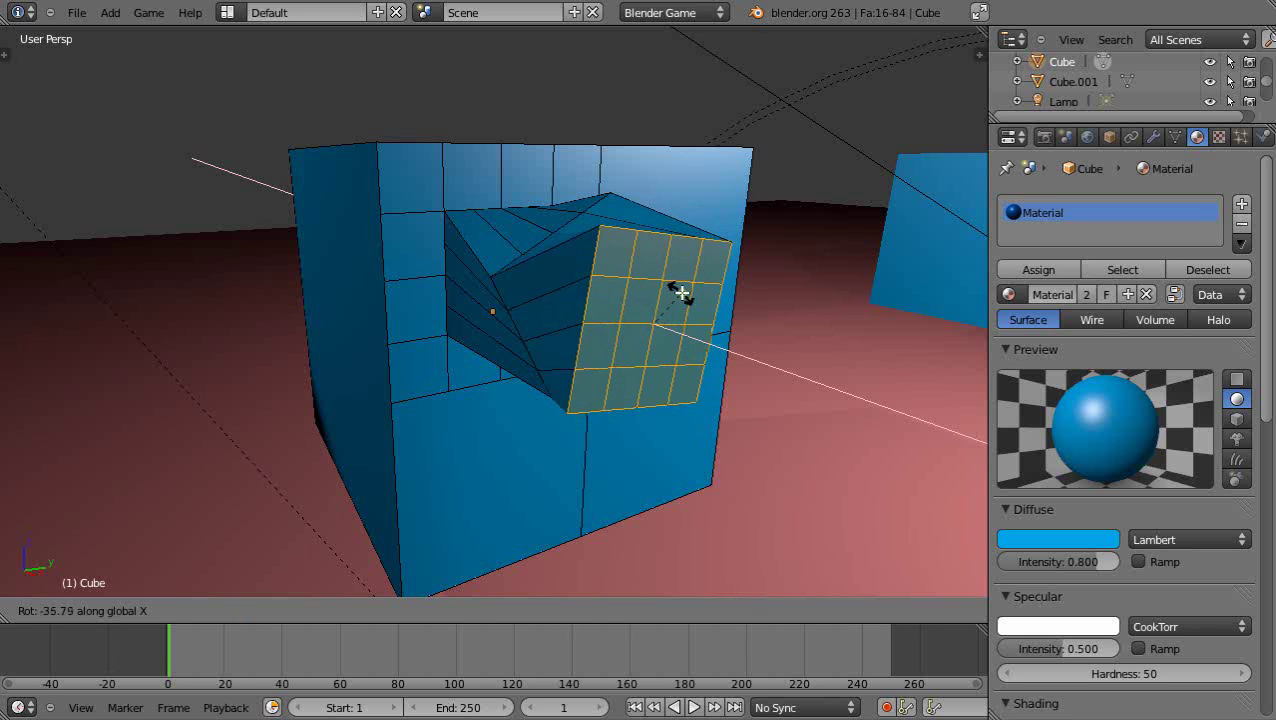
{"action": "left_click", "coordinate": [678, 290]}
Step: Deselect the faces and, in edge select mode, loop-select the edges around the cube's plain side face, followed by those around its top face
{"action": "middle_click_drag", "start_coordinate": [633, 393], "coordinate": [604, 395]}
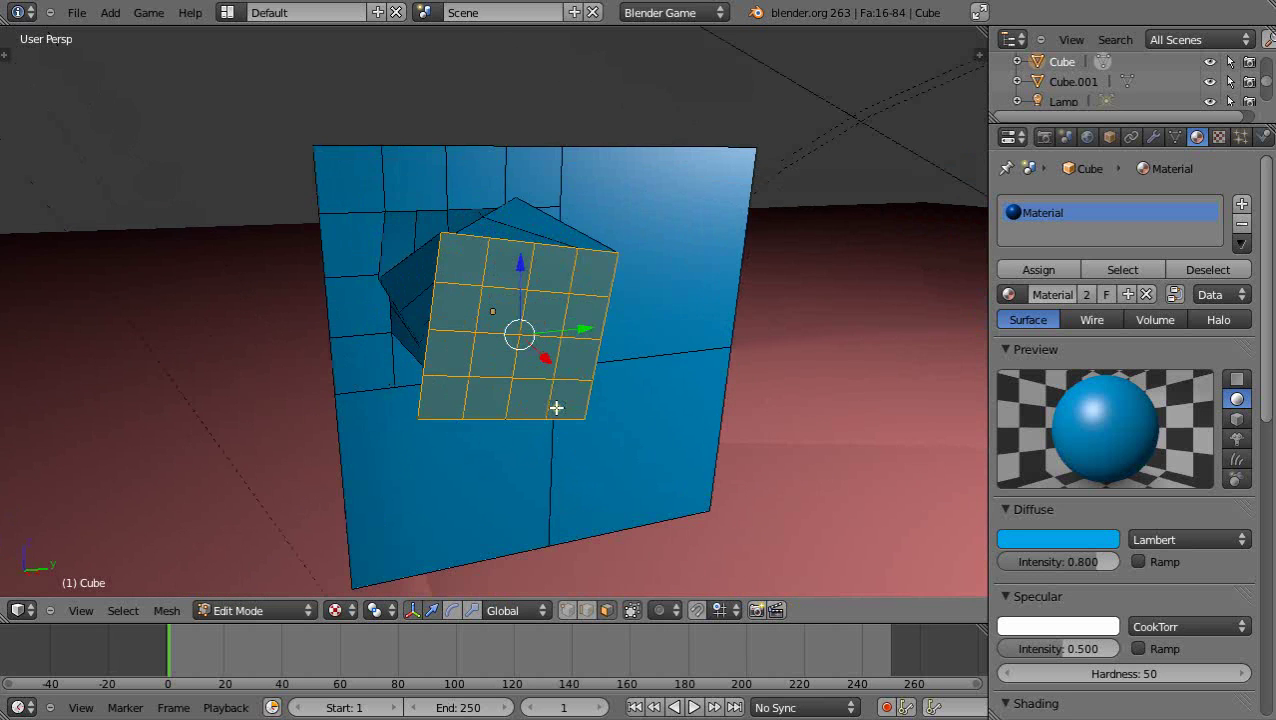
{"action": "middle_click_drag", "start_coordinate": [556, 407], "coordinate": [635, 555]}
{"action": "key", "text": "a"}
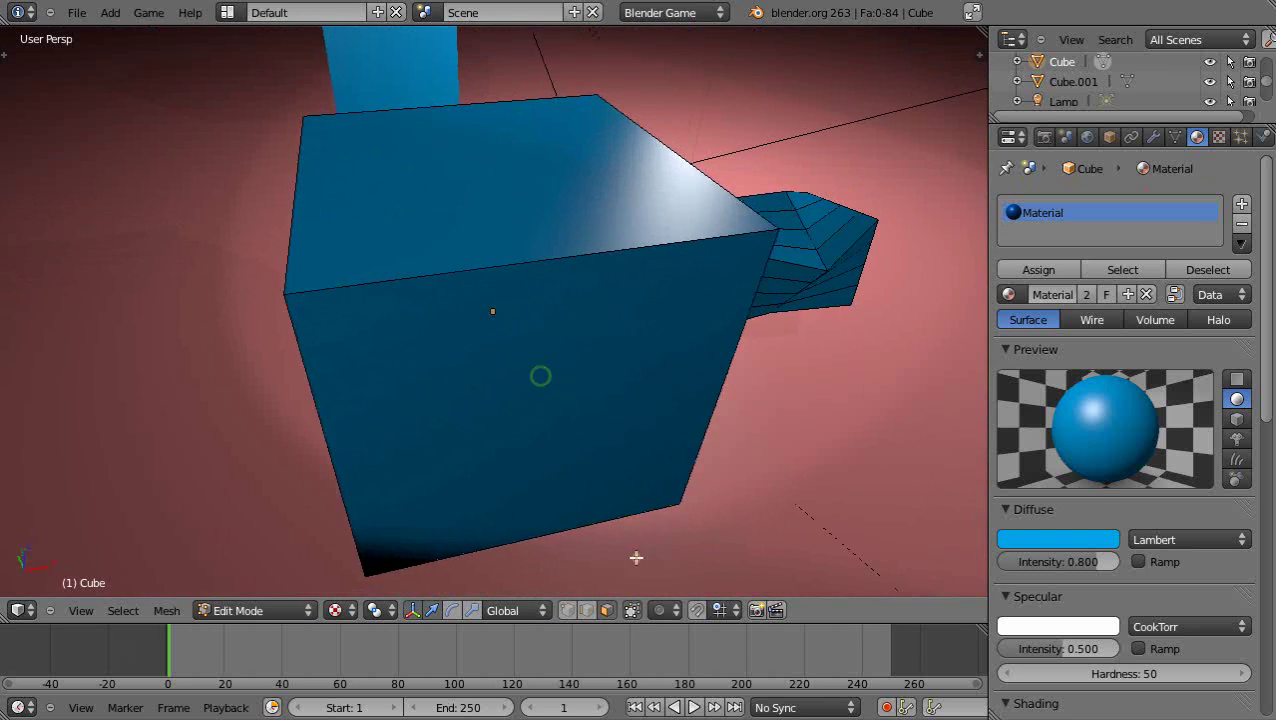
{"action": "left_click", "coordinate": [586, 610]}
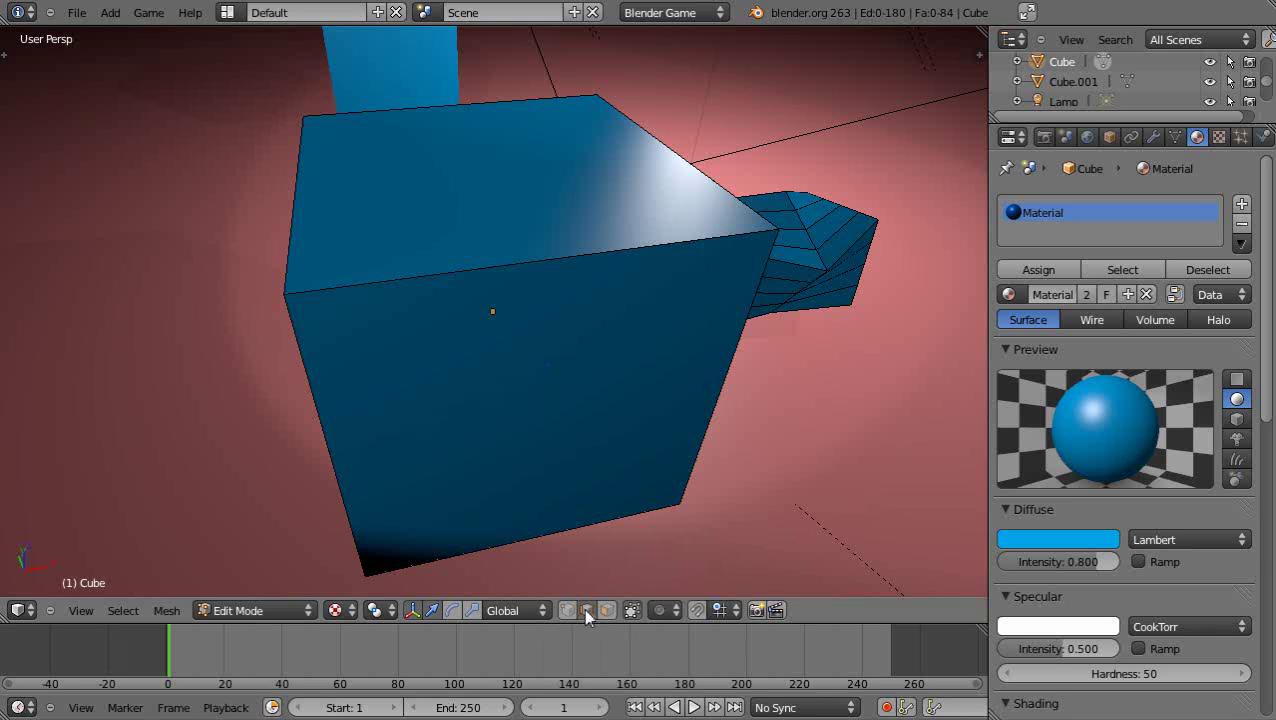
{"action": "right_click", "coordinate": [427, 274]}
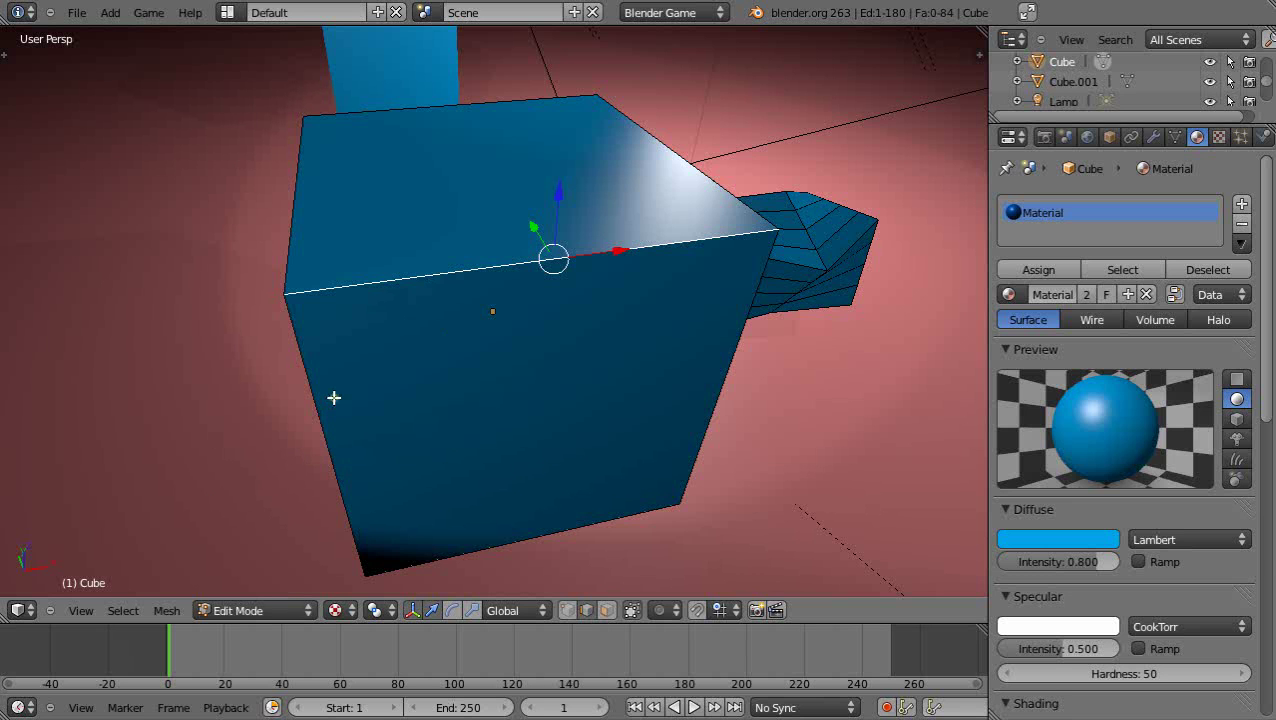
{"action": "key", "text": "a"}
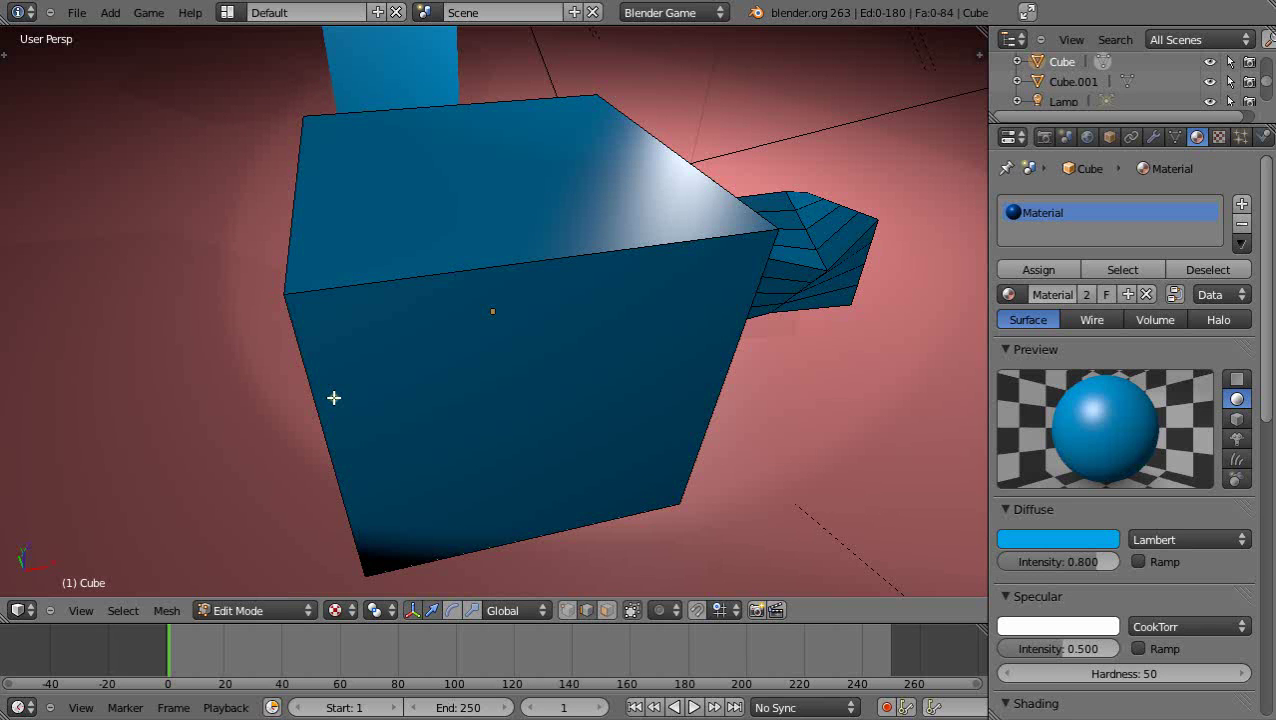
{"action": "right_click", "coordinate": [459, 271]}
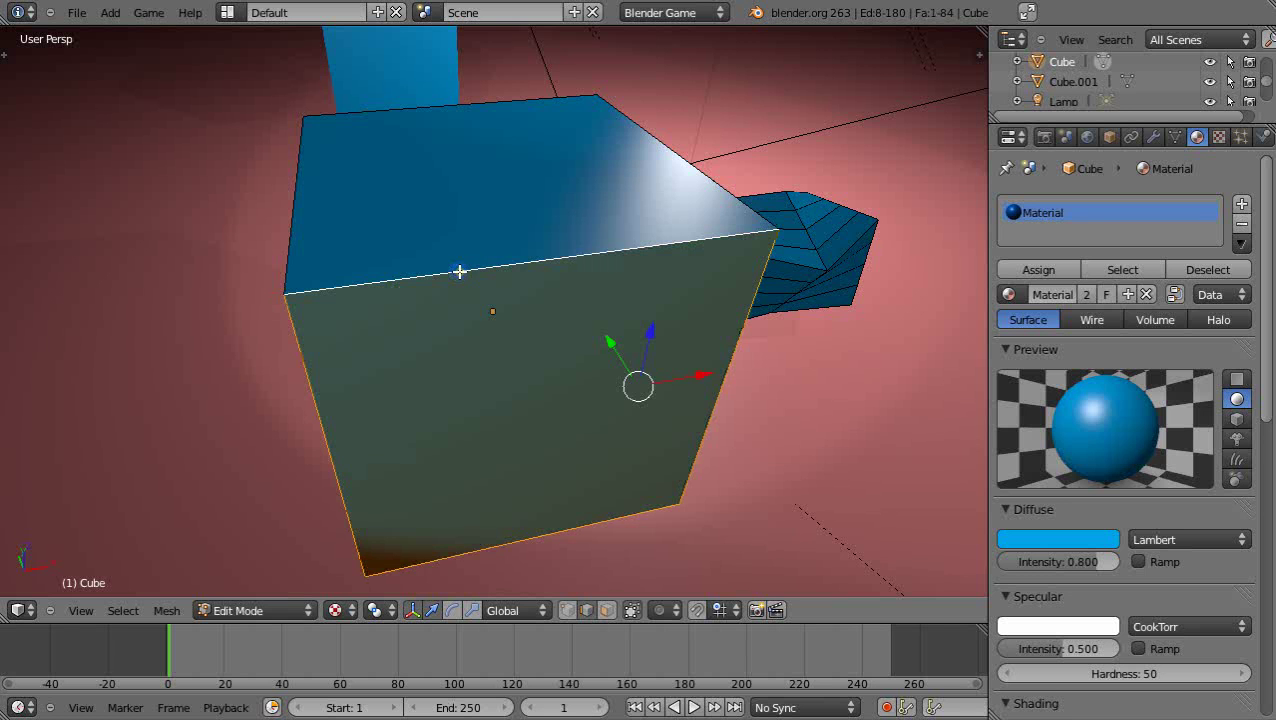
{"action": "right_click", "coordinate": [296, 206]}
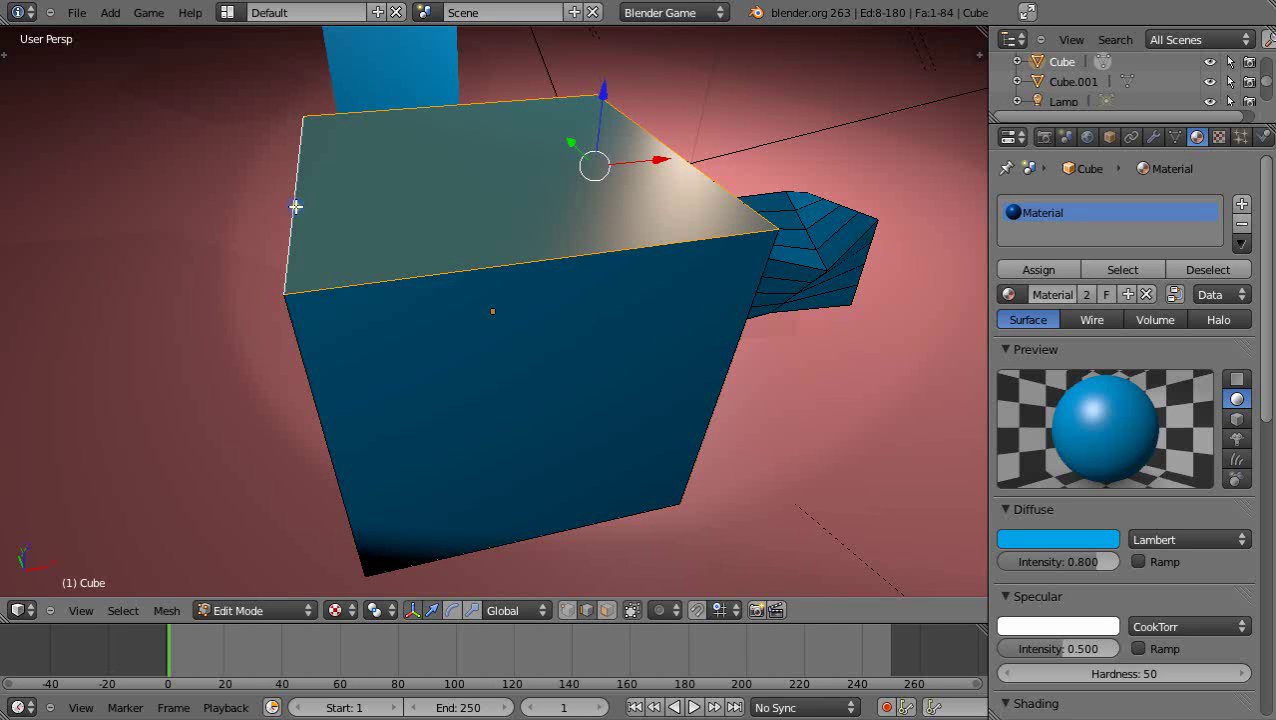
Step: Loop-select the edges around the cube's top, bottom and side faces in turn, starting from the edges of one plain side face
{"action": "middle_click_drag", "start_coordinate": [231, 372], "coordinate": [330, 316]}
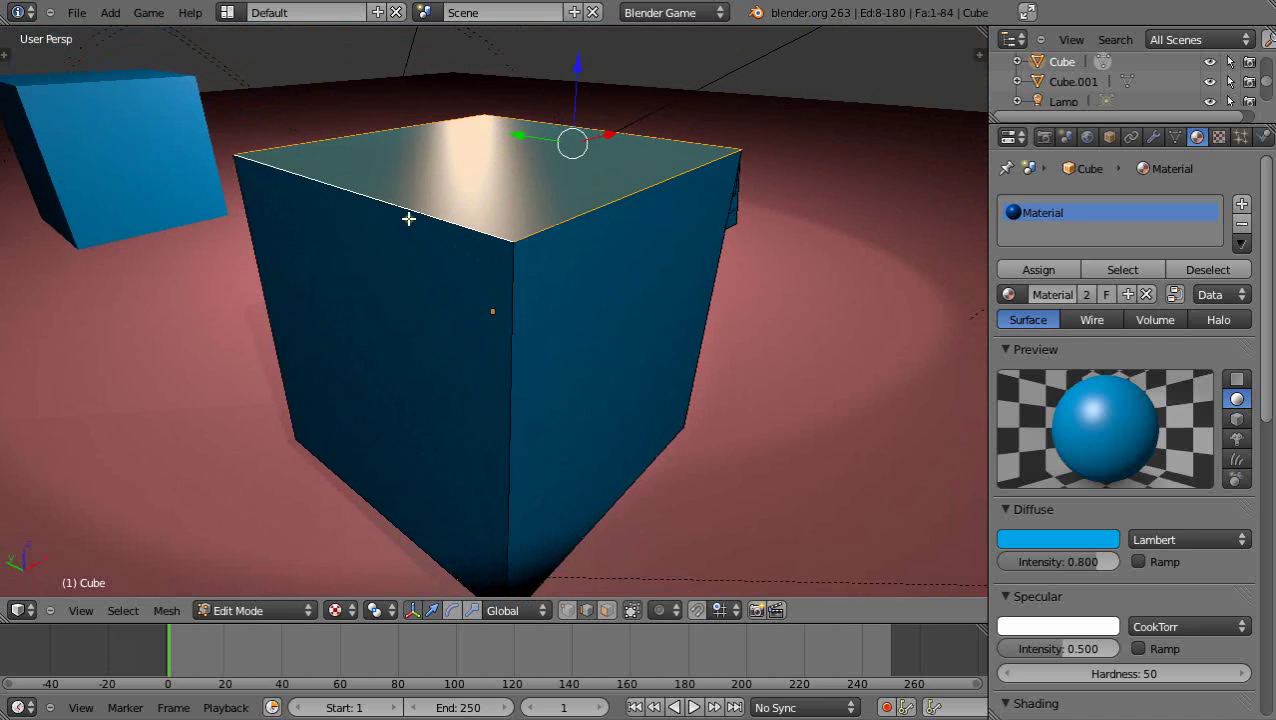
{"action": "right_click", "coordinate": [512, 320]}
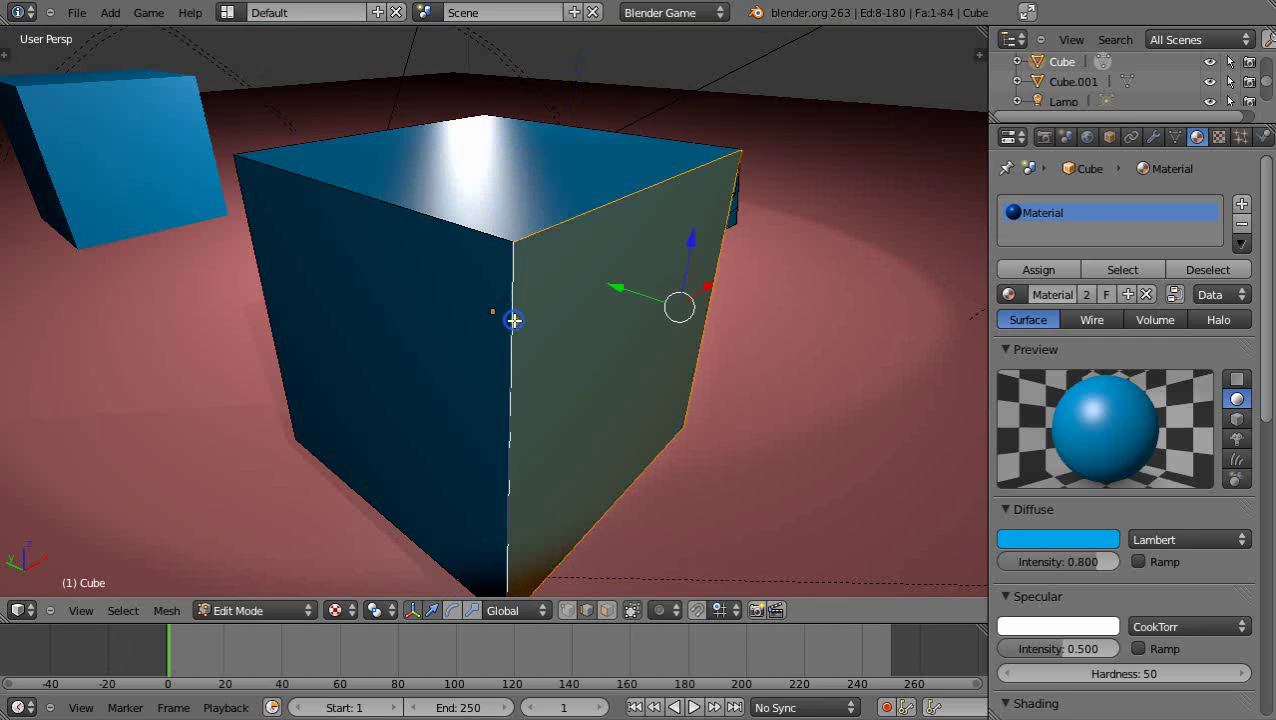
{"action": "right_click", "coordinate": [434, 222]}
{"action": "right_click", "coordinate": [265, 287]}
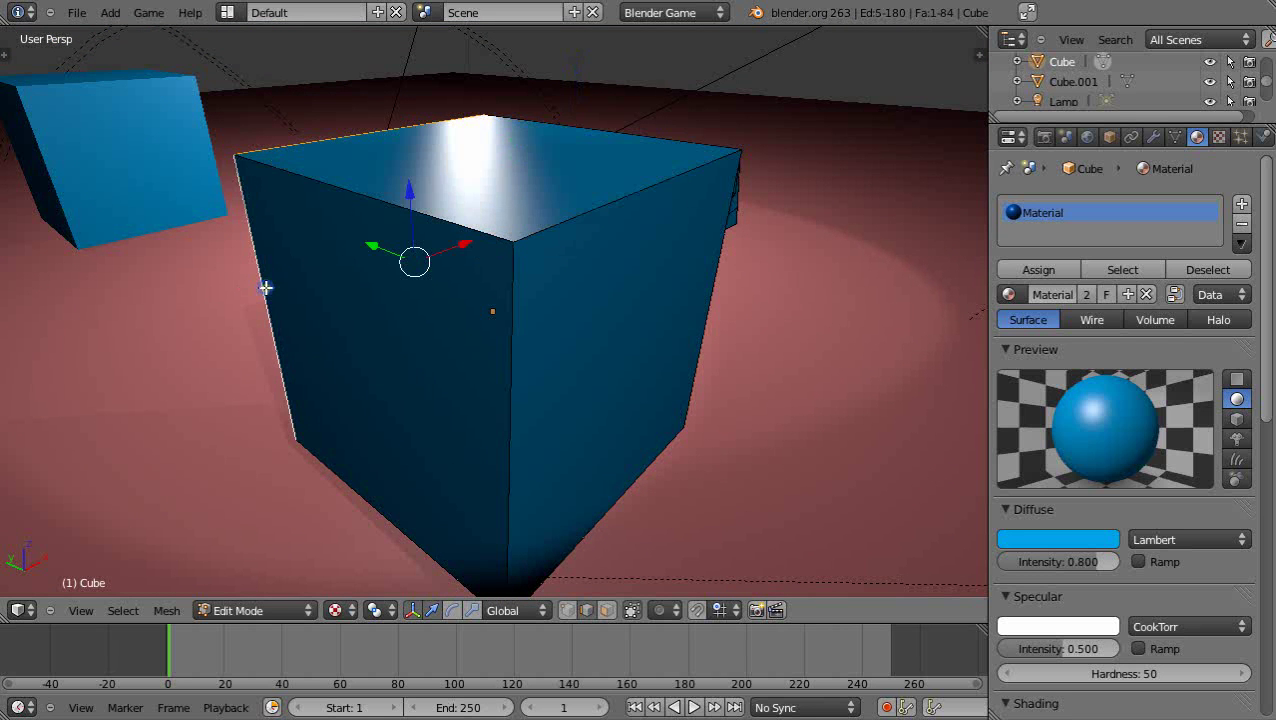
{"action": "right_click", "coordinate": [366, 500]}
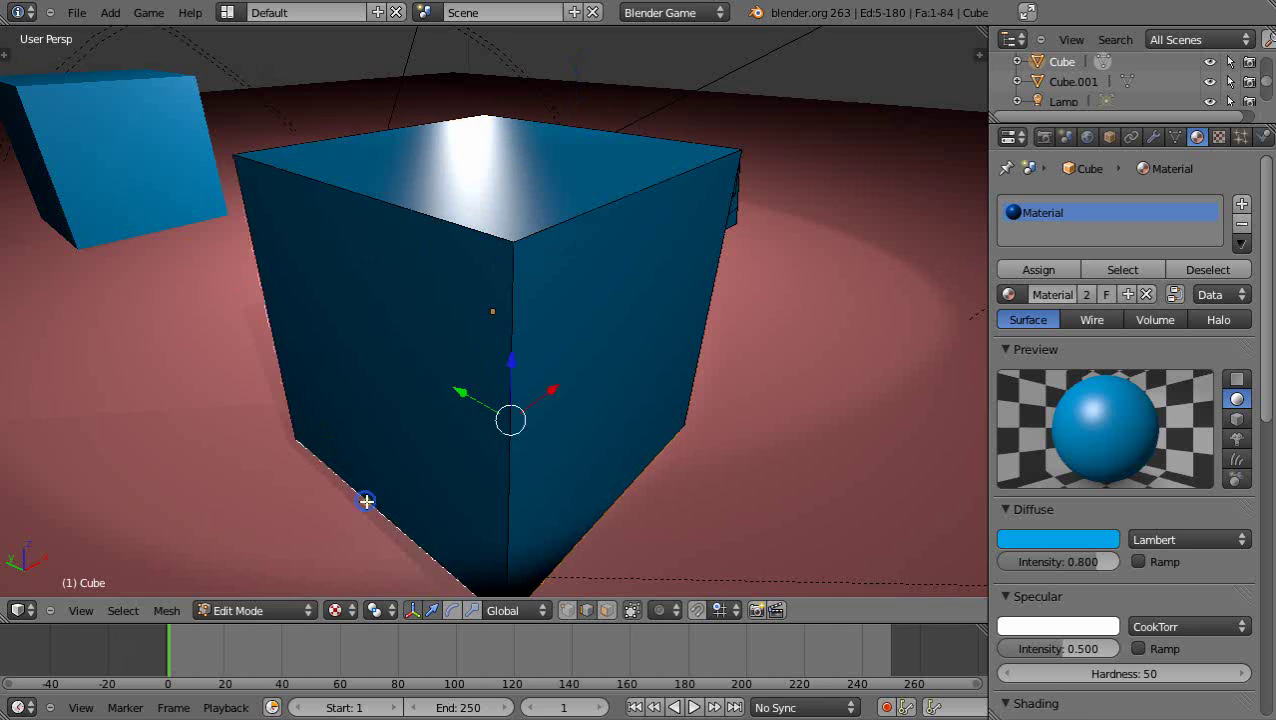
{"action": "right_click", "coordinate": [406, 208]}
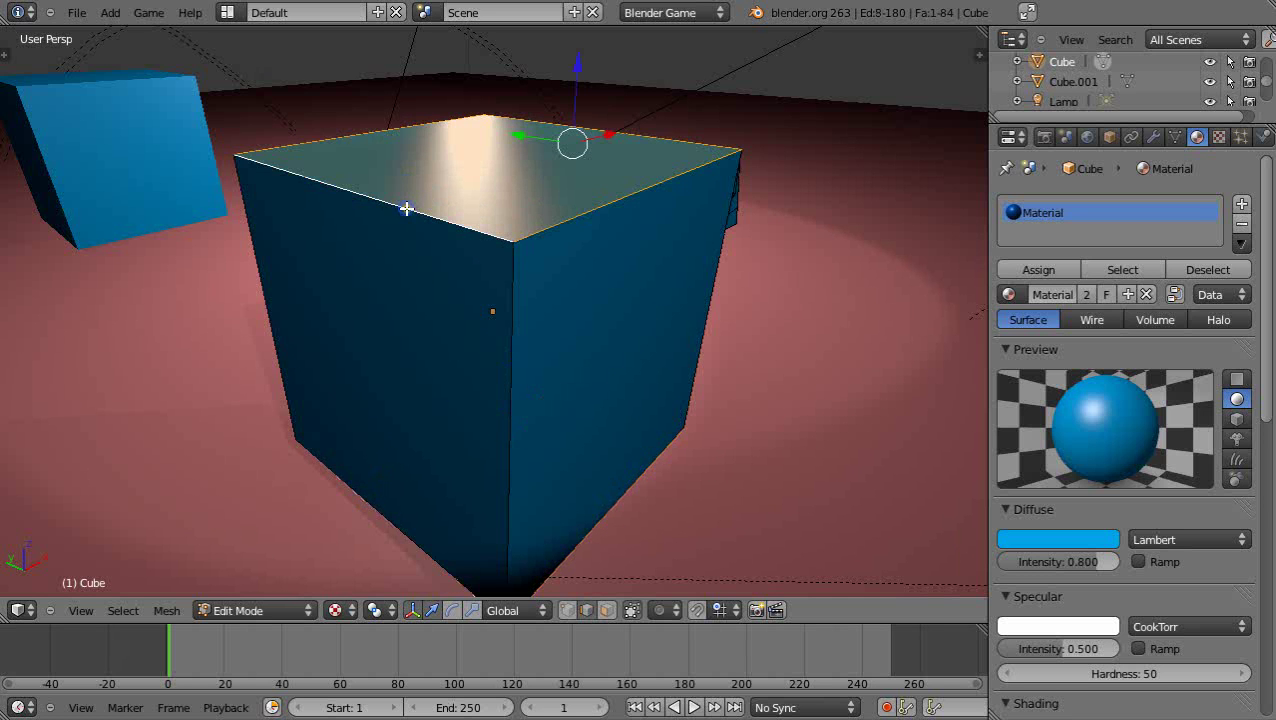
{"action": "right_click", "coordinate": [516, 298]}
{"action": "right_click", "coordinate": [249, 283]}
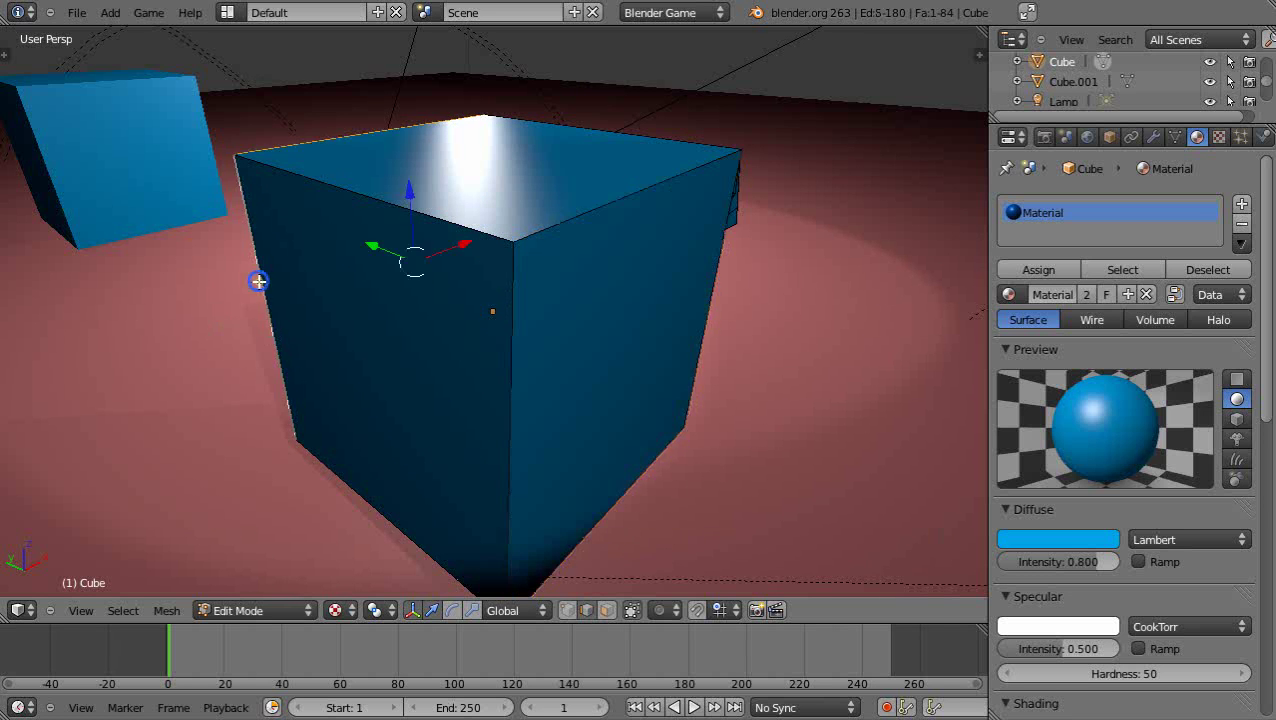
Step: Loop-select from each edge of the cube's dark plain side face, picking its bottom, top and both vertical edges in turn
{"action": "middle_click_drag", "start_coordinate": [225, 353], "coordinate": [429, 394]}
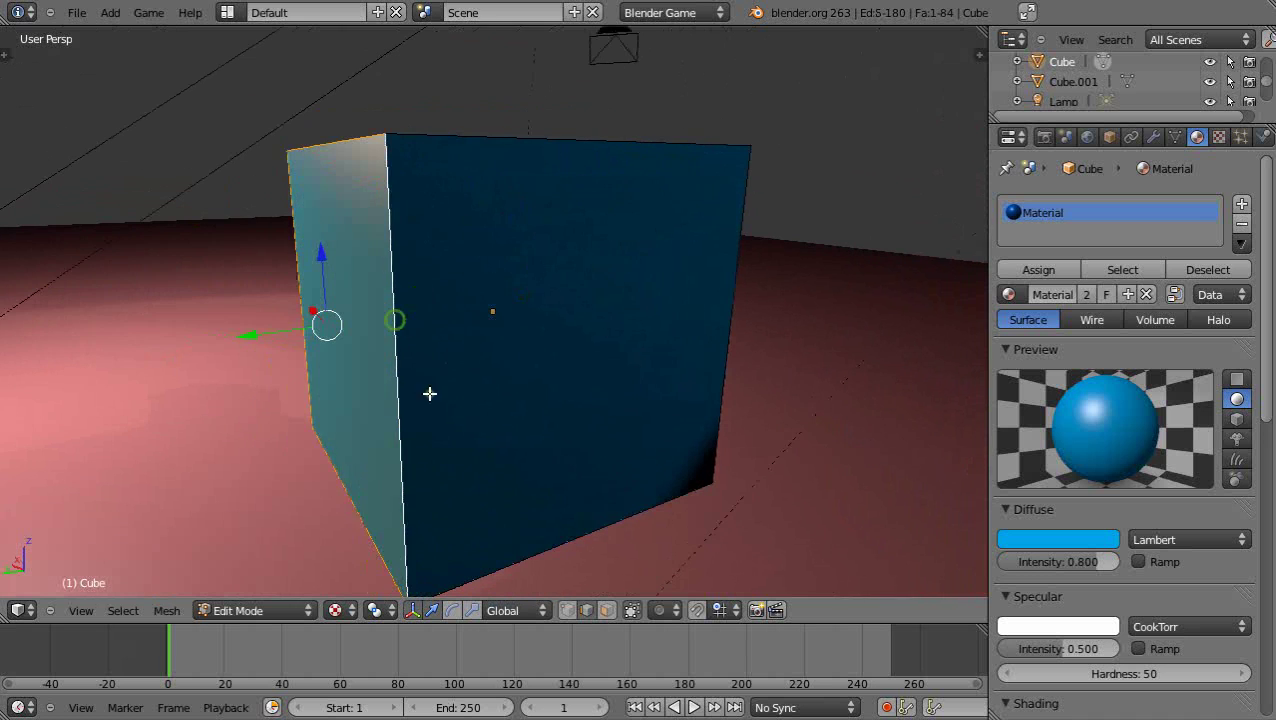
{"action": "right_click", "coordinate": [540, 546]}
{"action": "right_click", "coordinate": [397, 383]}
{"action": "right_click", "coordinate": [516, 138]}
{"action": "right_click", "coordinate": [396, 282]}
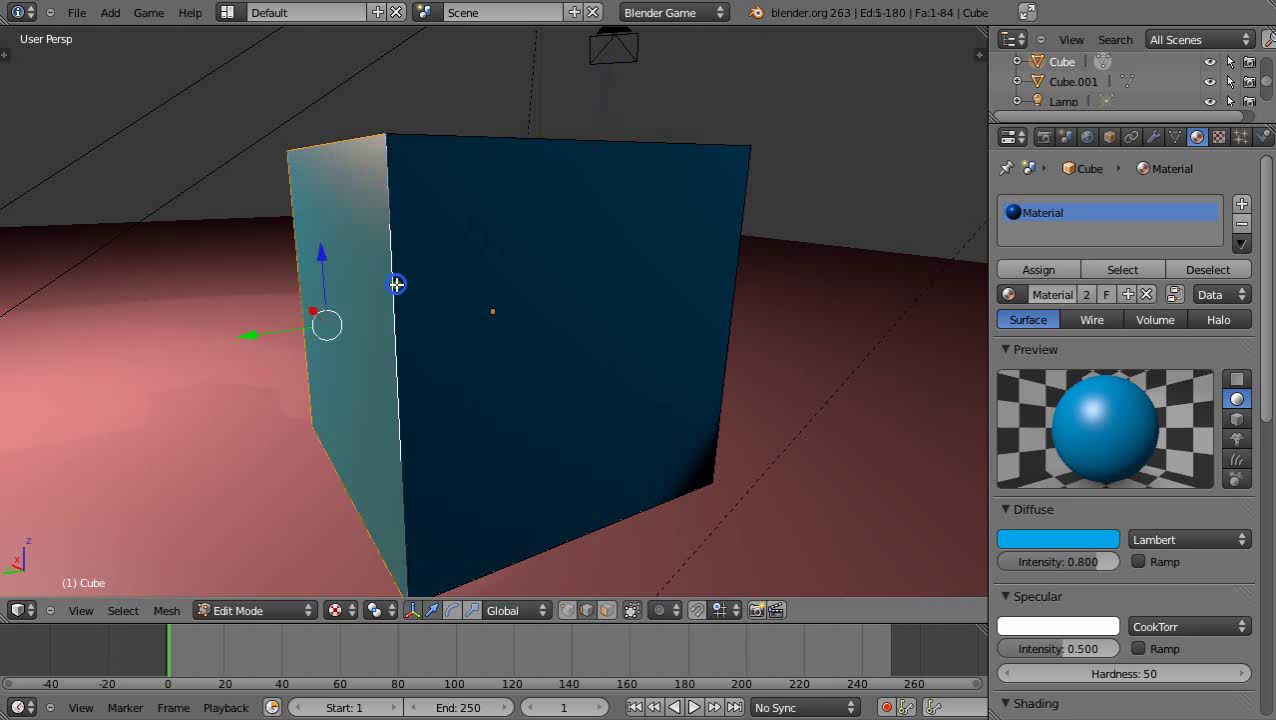
{"action": "right_click", "coordinate": [726, 337]}
{"action": "right_click", "coordinate": [584, 527]}
Step: Loop-select the edges around the cube's top face, followed by those around the two side faces adjoining the dark face
{"action": "middle_click_drag", "start_coordinate": [527, 394], "coordinate": [456, 402]}
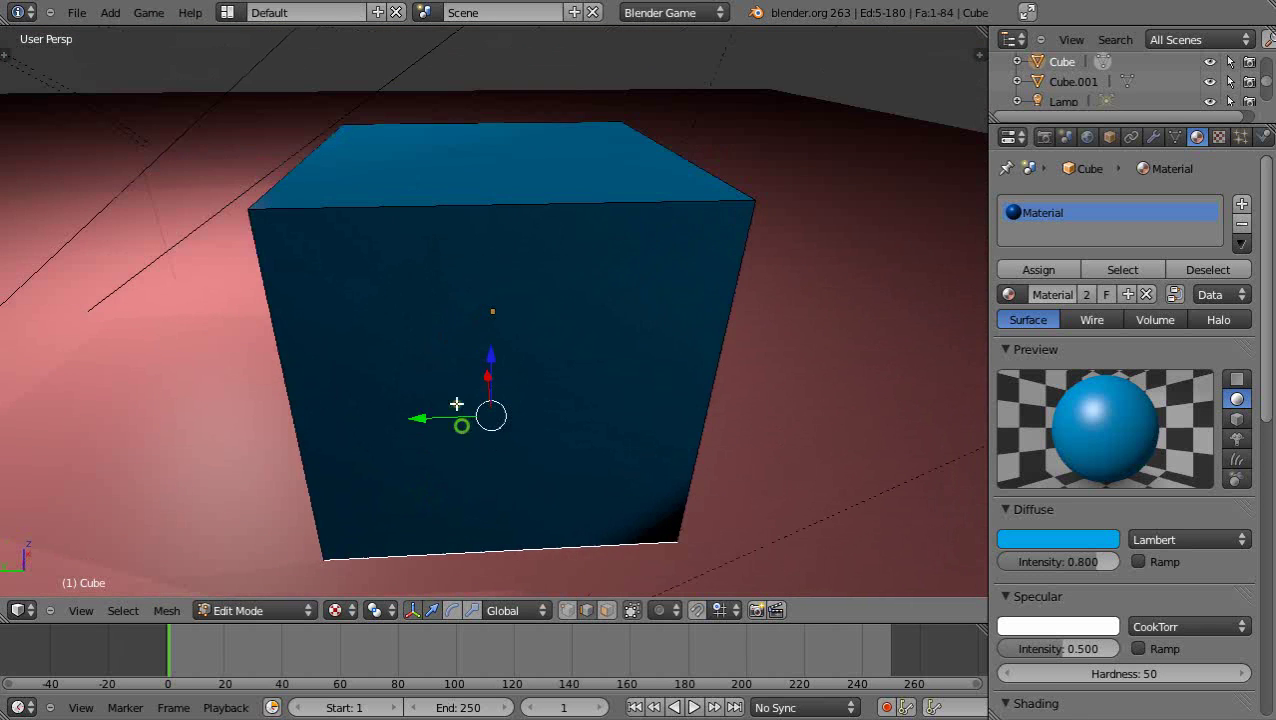
{"action": "right_click", "coordinate": [471, 205]}
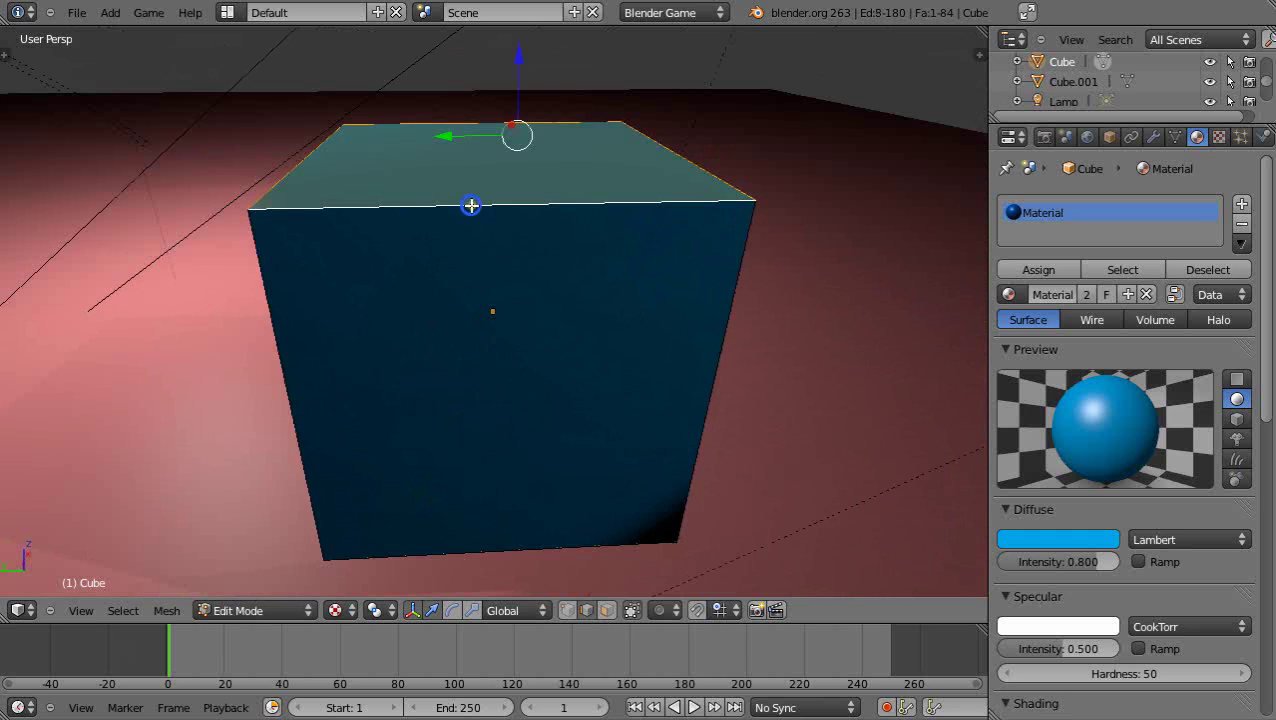
{"action": "right_click", "coordinate": [732, 292]}
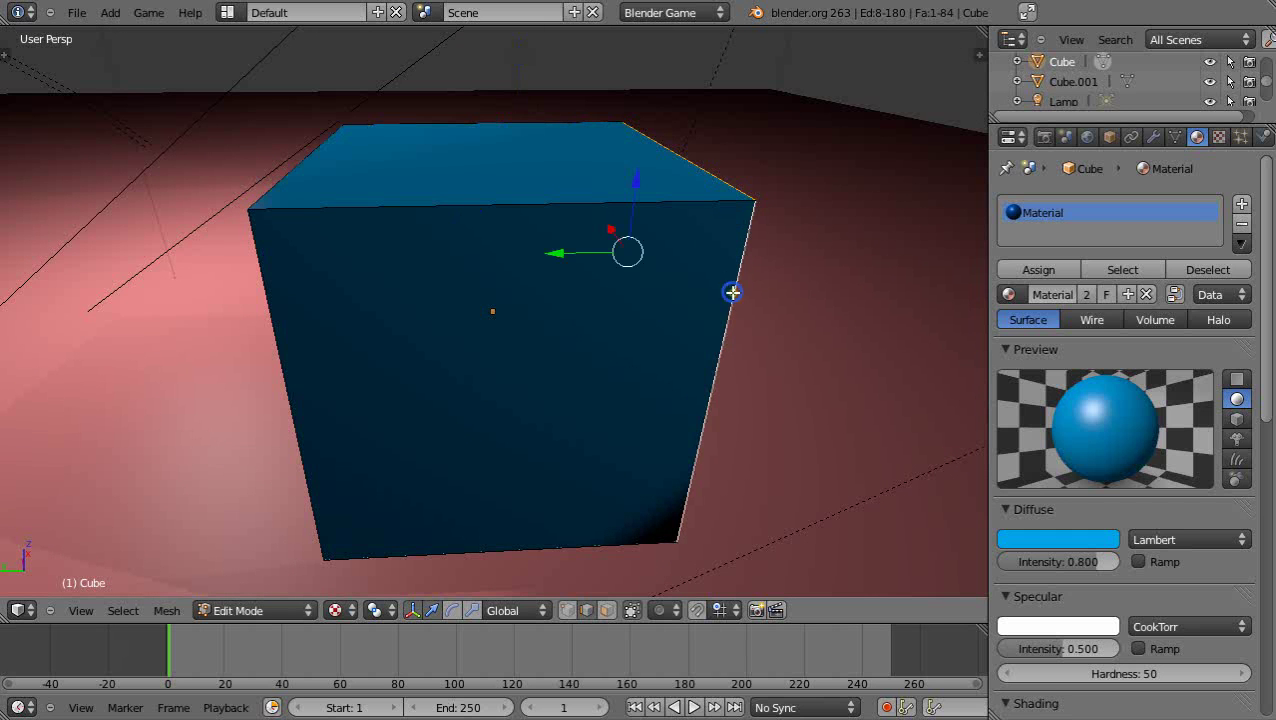
{"action": "right_click", "coordinate": [277, 347]}
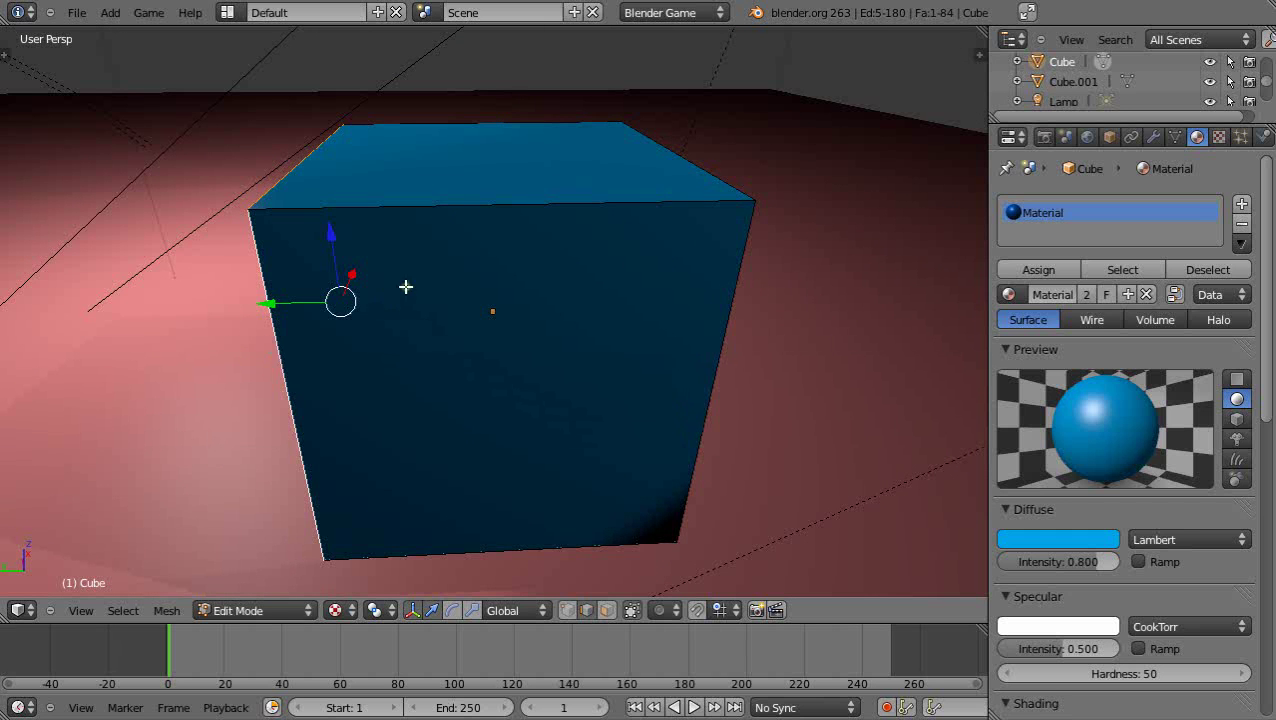
Step: In face select mode, select the cube's plain dark end face and try moving it along the global X axis
{"action": "middle_click_drag", "start_coordinate": [444, 395], "coordinate": [338, 352]}
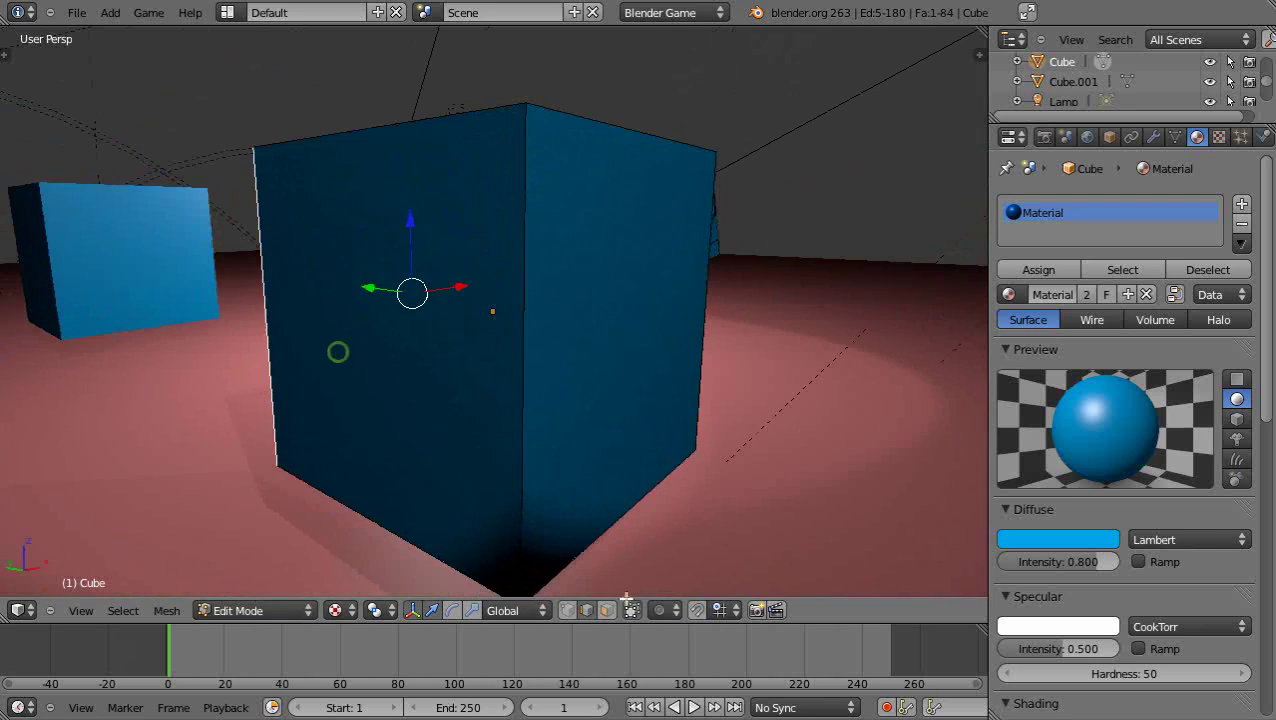
{"action": "right_click", "coordinate": [379, 361]}
{"action": "middle_click_drag", "start_coordinate": [387, 387], "coordinate": [348, 384]}
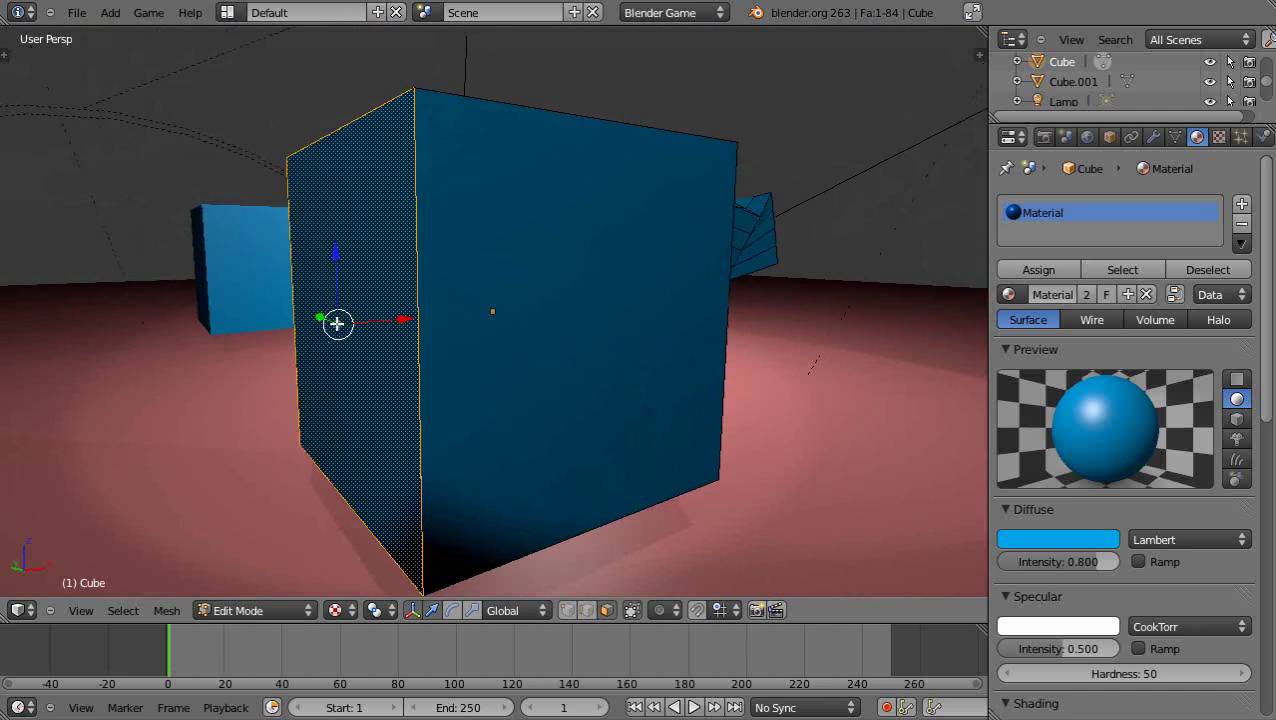
{"action": "left_click_drag", "start_coordinate": [403, 321], "coordinate": [305, 385]}
{"action": "middle_click_drag", "start_coordinate": [305, 385], "coordinate": [347, 410]}
{"action": "scroll", "coordinate": [302, 436], "scroll_direction": "down", "scroll_amount": 3}
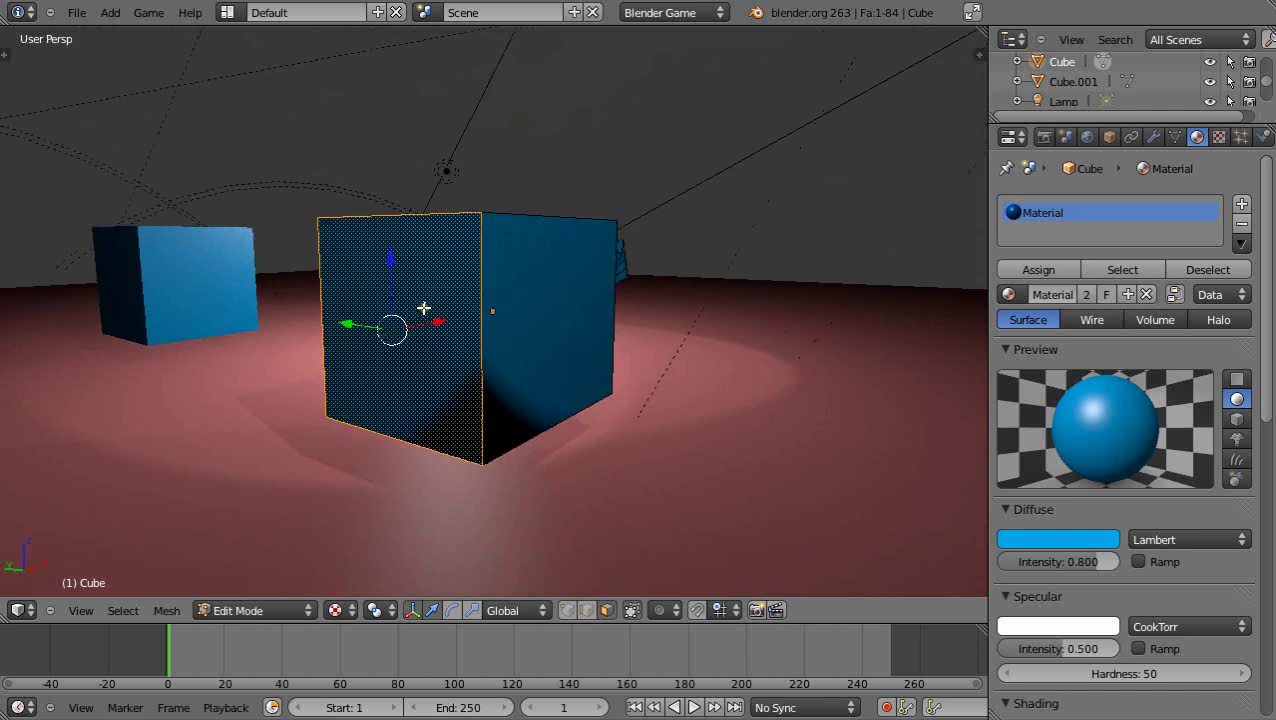
{"action": "key", "text": "e"}
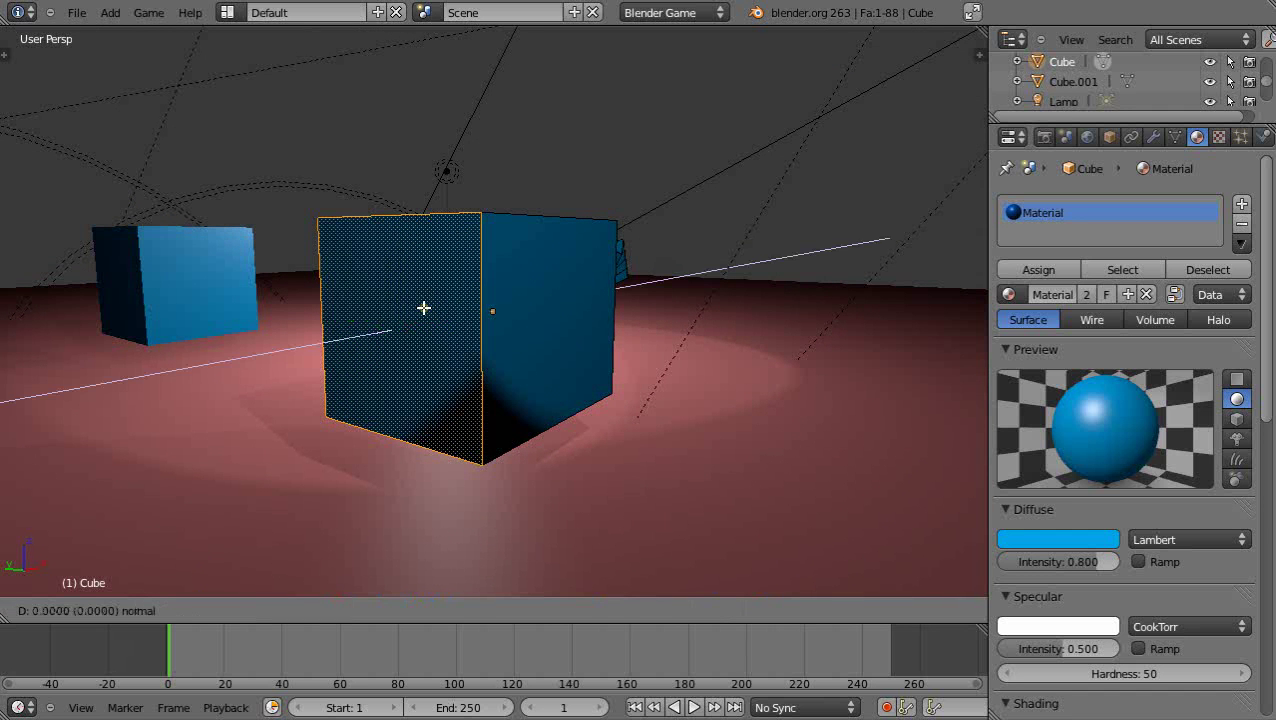
{"action": "right_click", "coordinate": [424, 308]}
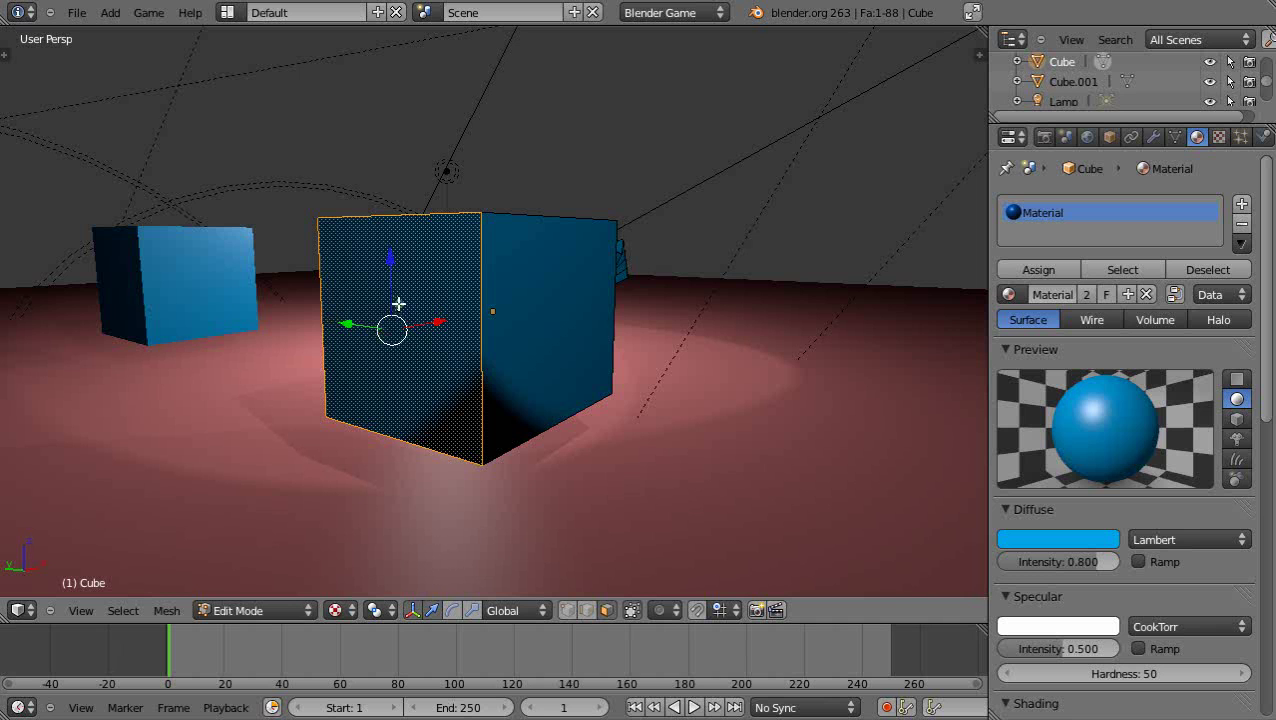
{"action": "key", "text": "e"}
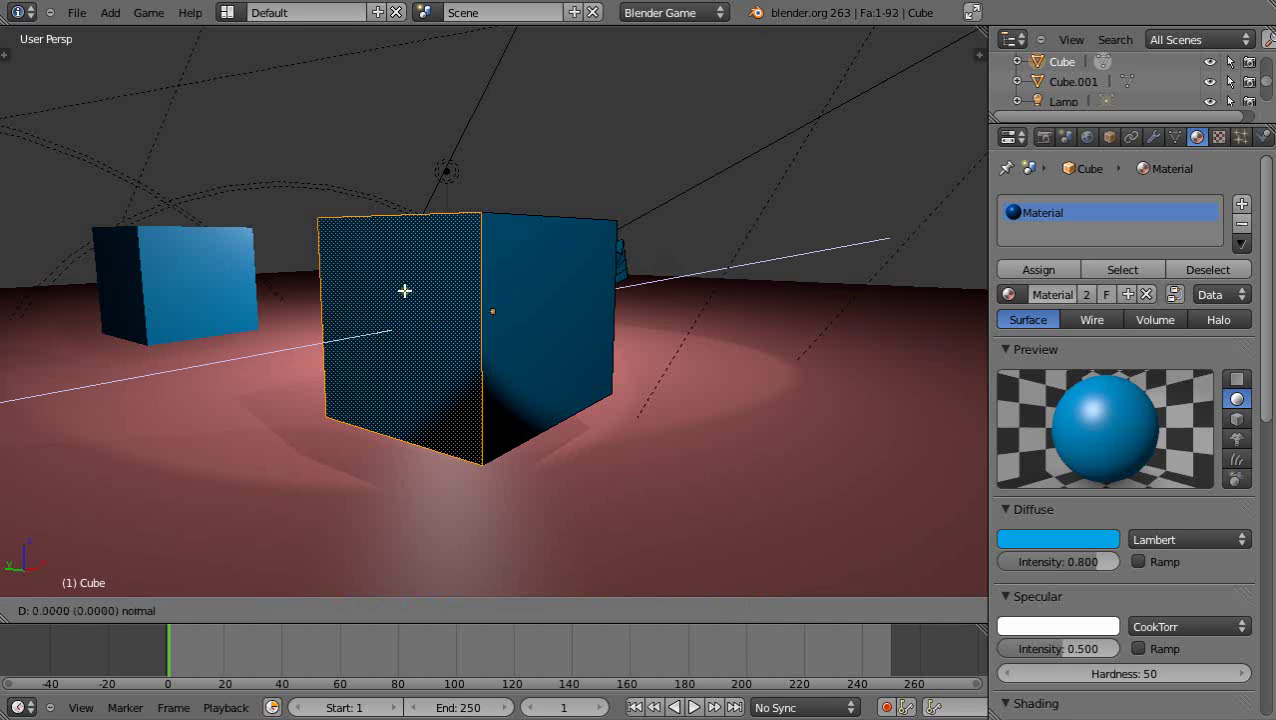
{"action": "key", "text": "y"}
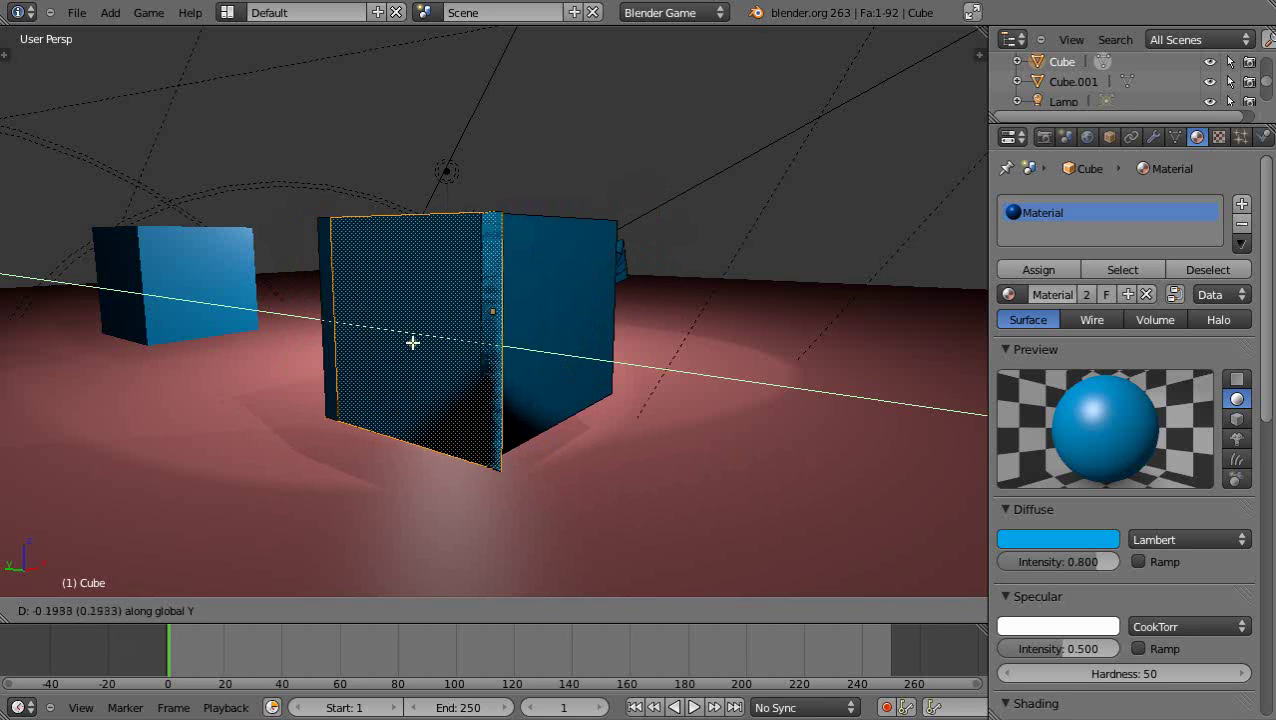
{"action": "left_click", "coordinate": [395, 346]}
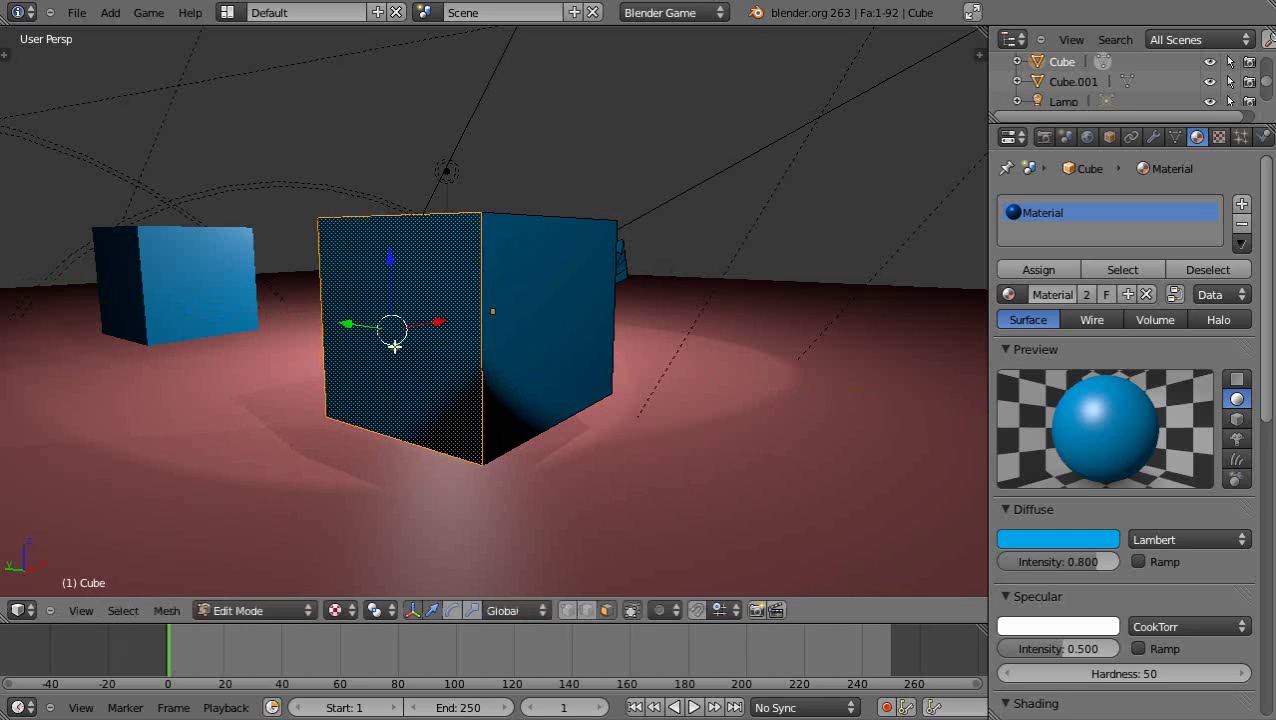
Step: Extrude the end face outward along the global X axis and rotate it about global Y so its top edge leans outward
{"action": "left_click_drag", "start_coordinate": [437, 329], "coordinate": [367, 363]}
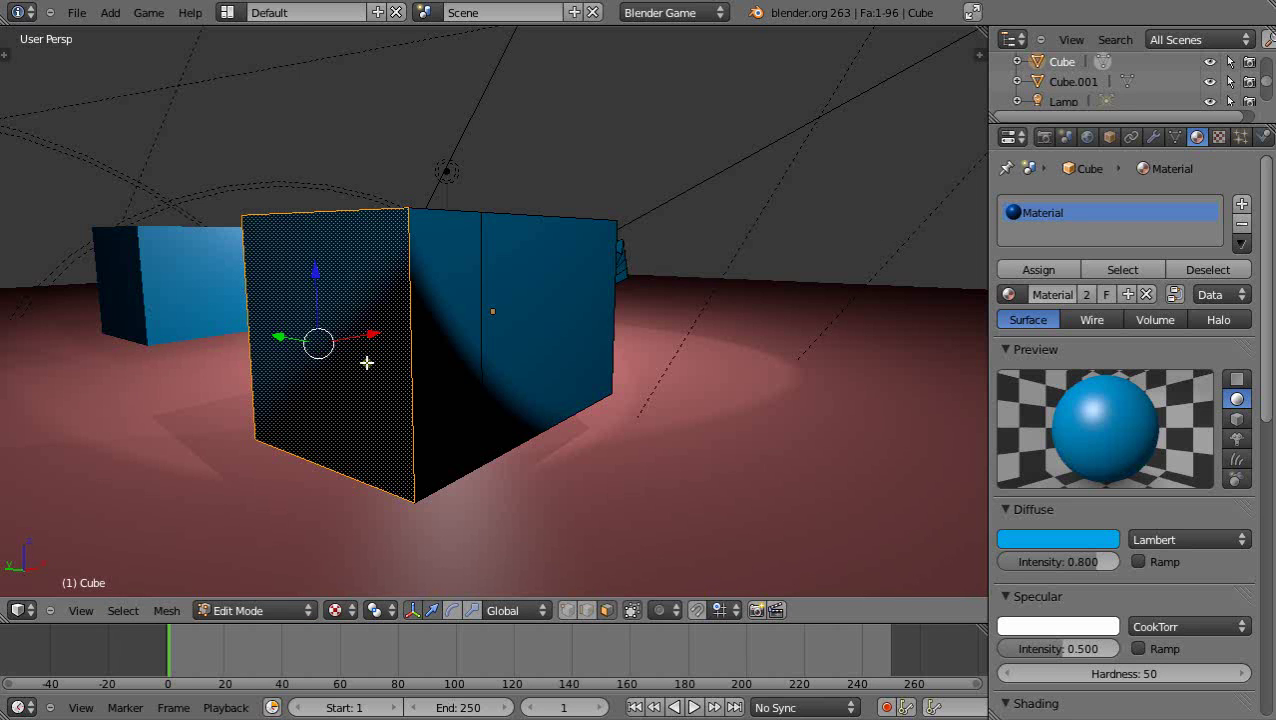
{"action": "key", "text": "r"}
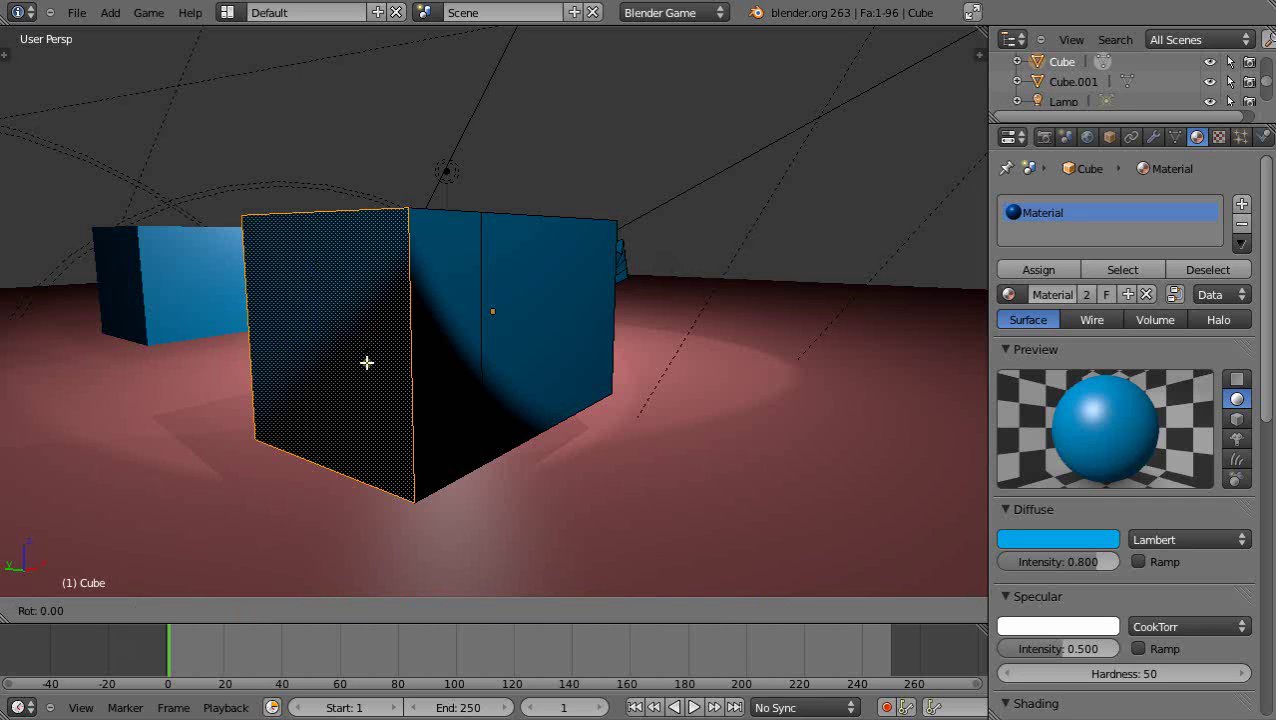
{"action": "key", "text": "y"}
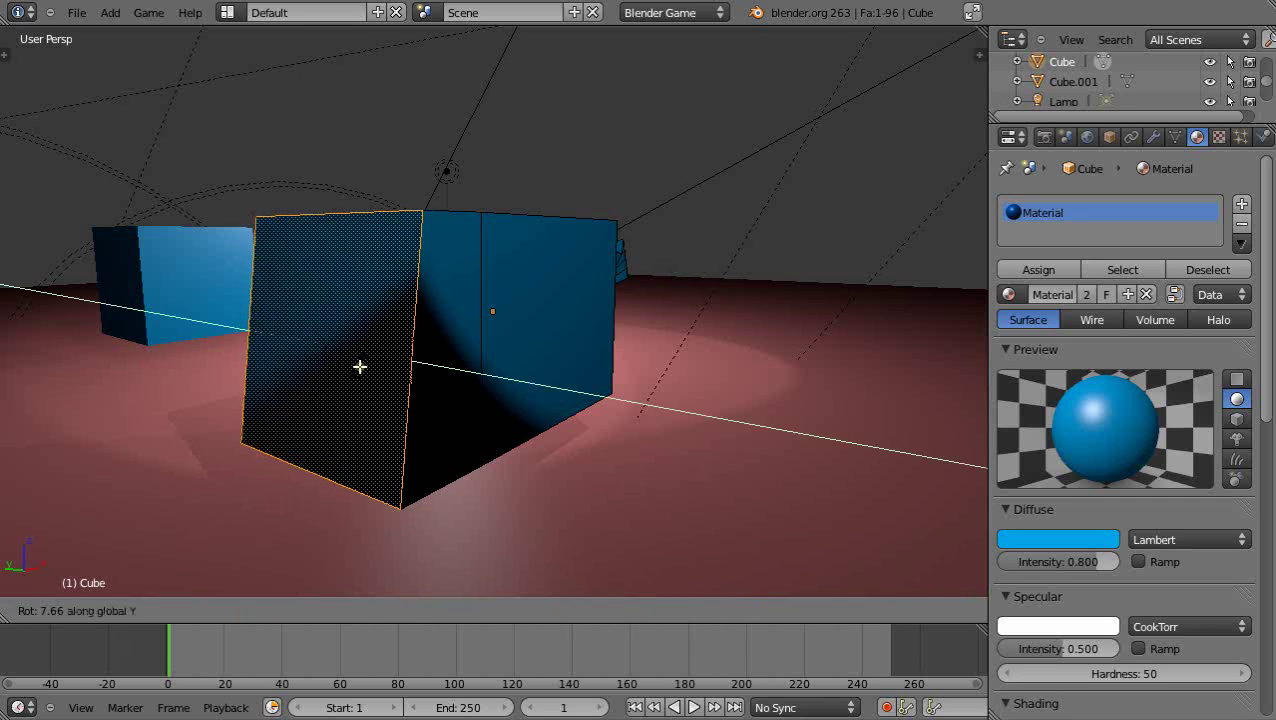
{"action": "left_click", "coordinate": [401, 334]}
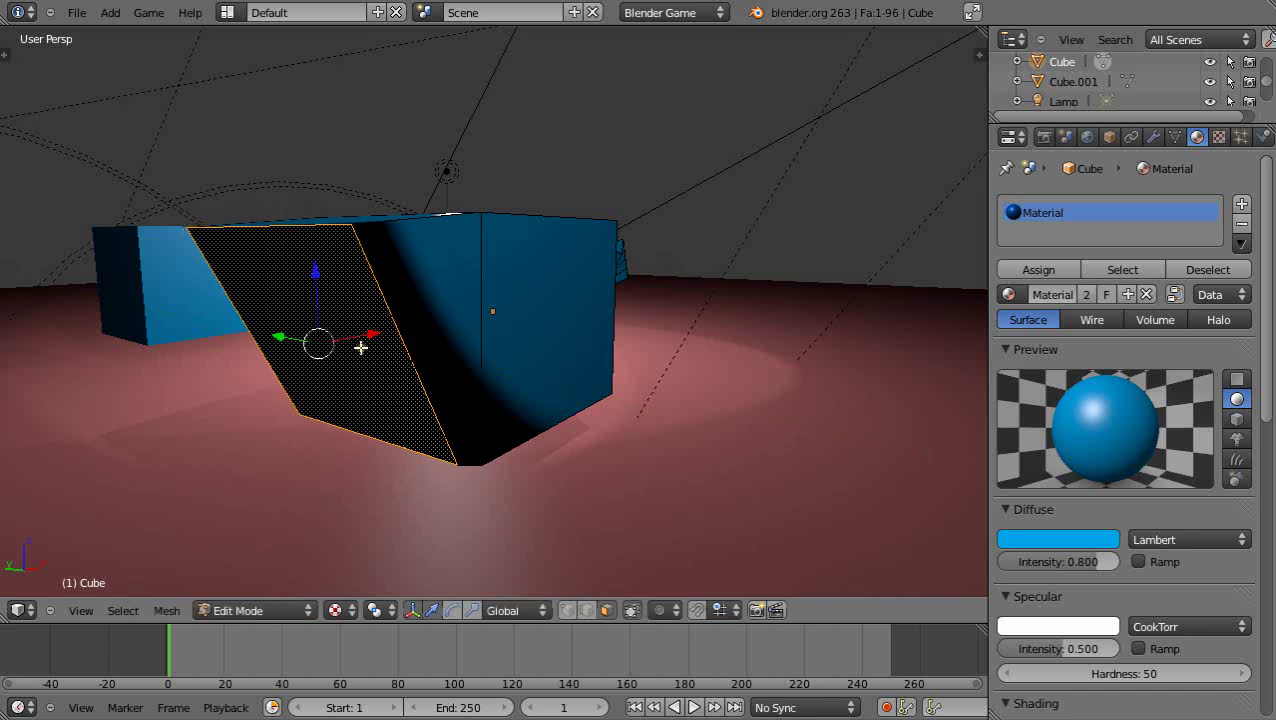
Step: Extrude the tilted end face a further distance of about 0.7 along its normal
{"action": "key", "text": "e"}
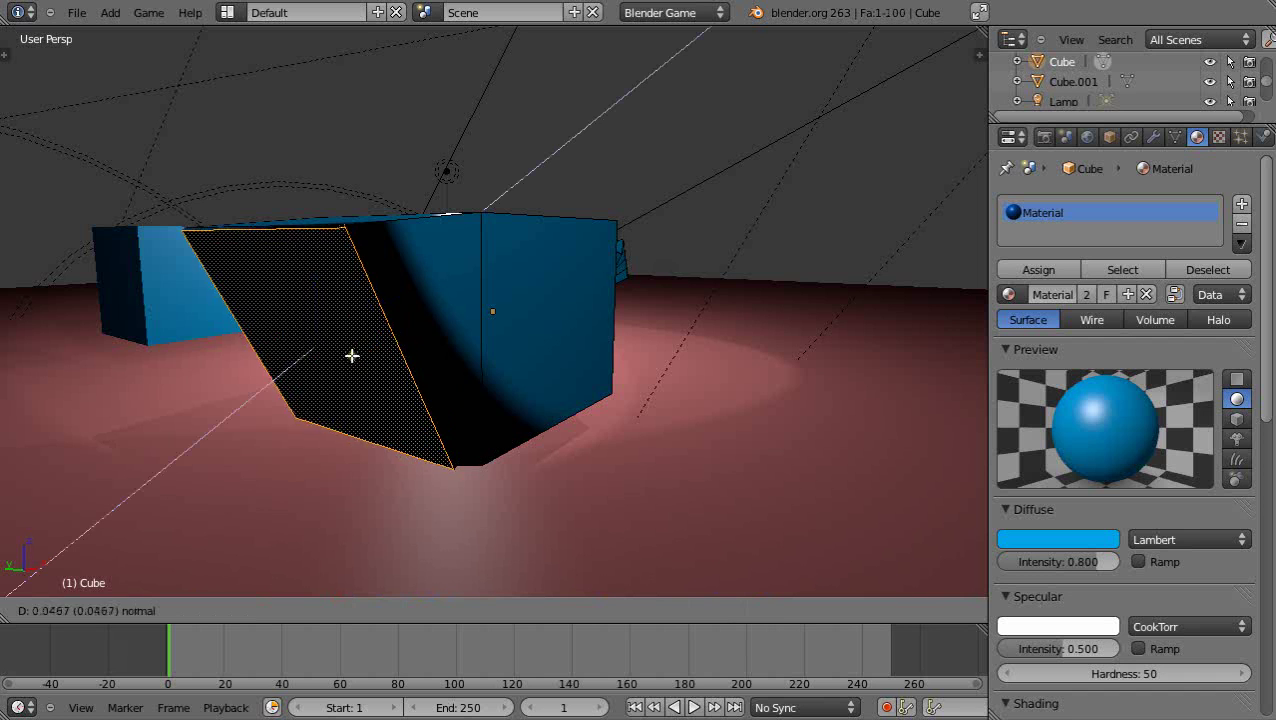
{"action": "left_click", "coordinate": [300, 424]}
{"action": "scroll", "coordinate": [299, 436], "scroll_direction": "down", "scroll_amount": 4}
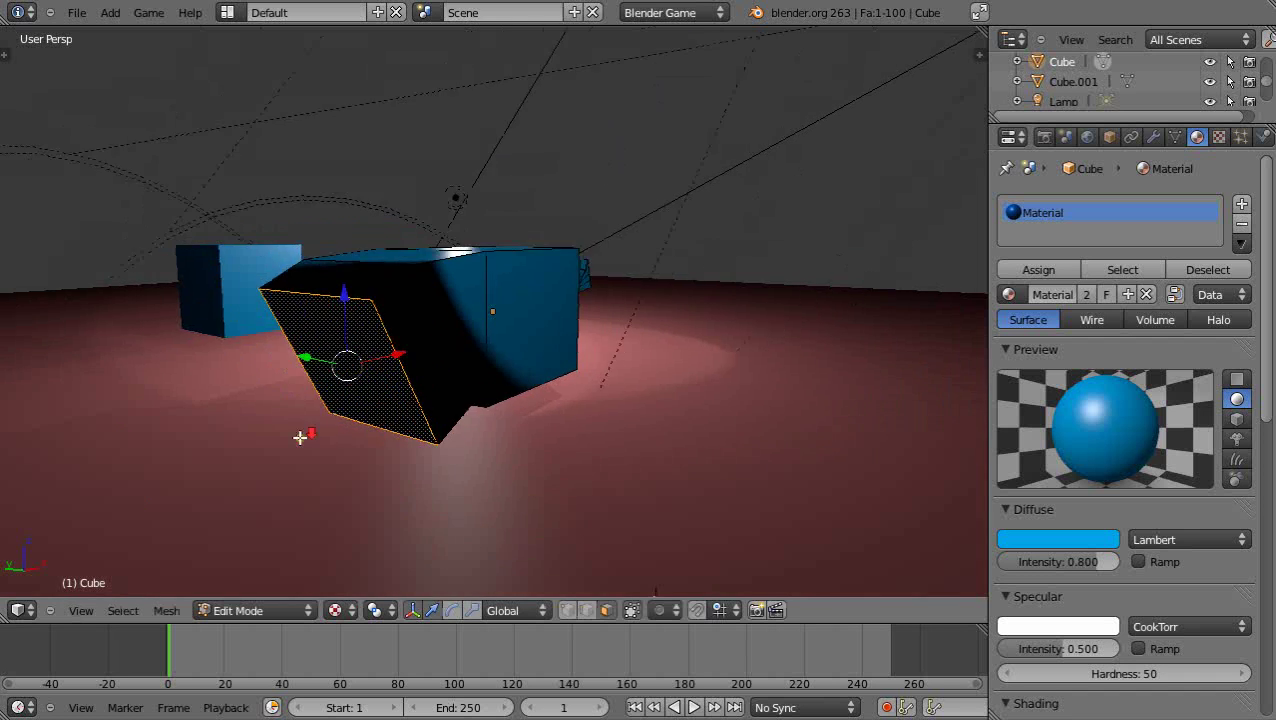
Step: Select the original cube's plain side face next to the extrusion and switch to edge select mode
{"action": "middle_click_drag", "start_coordinate": [302, 438], "coordinate": [191, 433]}
{"action": "middle_click_drag", "start_coordinate": [379, 370], "coordinate": [502, 403]}
{"action": "right_click", "coordinate": [551, 291]}
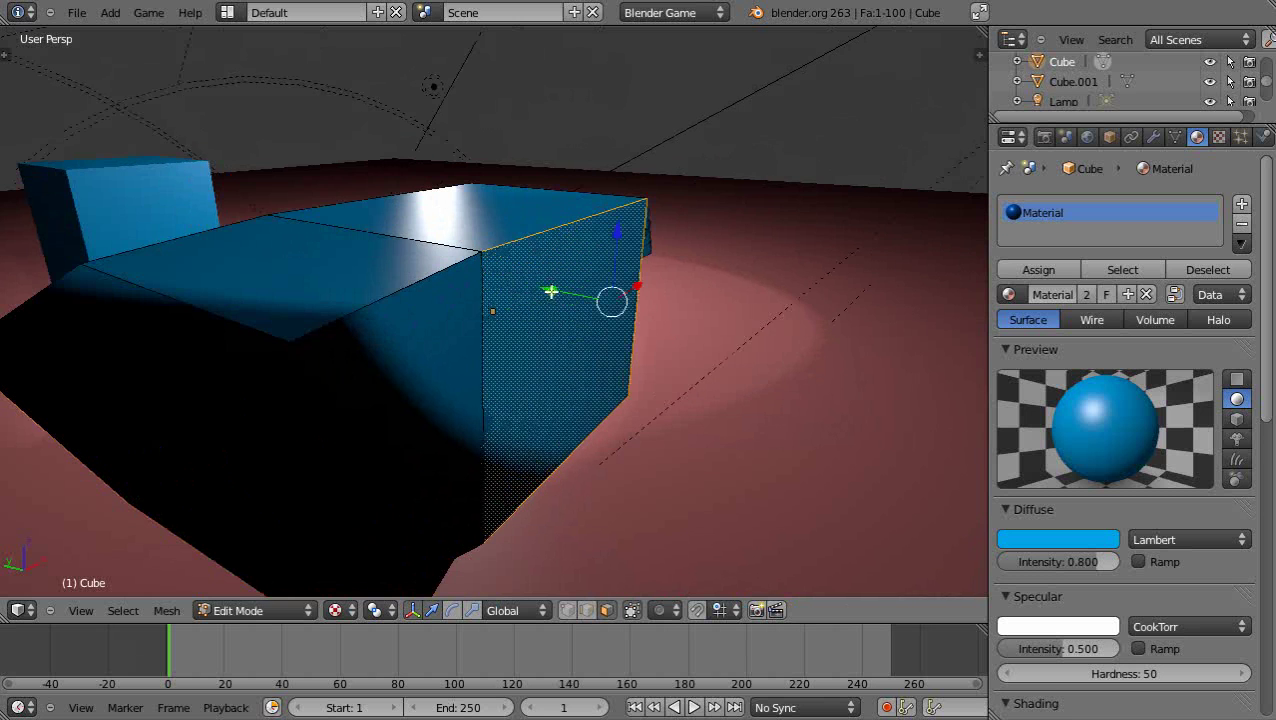
{"action": "left_click", "coordinate": [587, 611]}
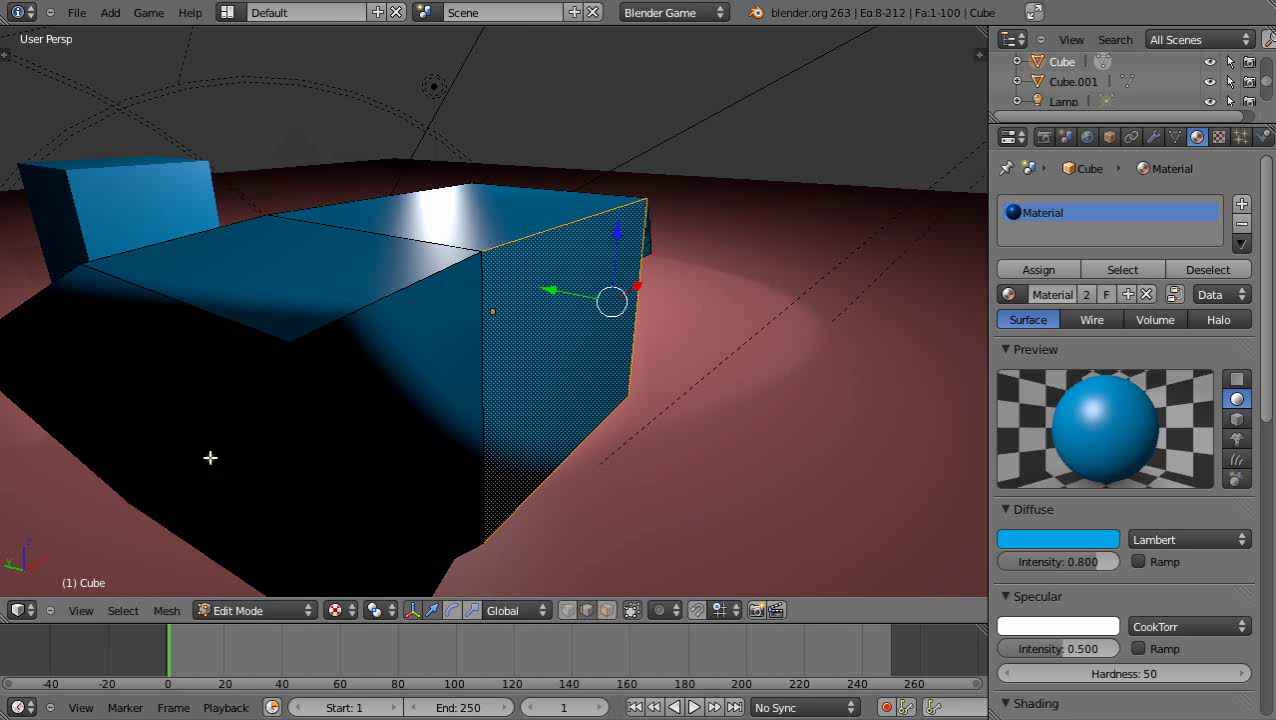
Step: Add a single loop cut around the first extruded section with Loop Cut and Slide, sliding it toward the original cube
{"action": "key", "text": "t"}
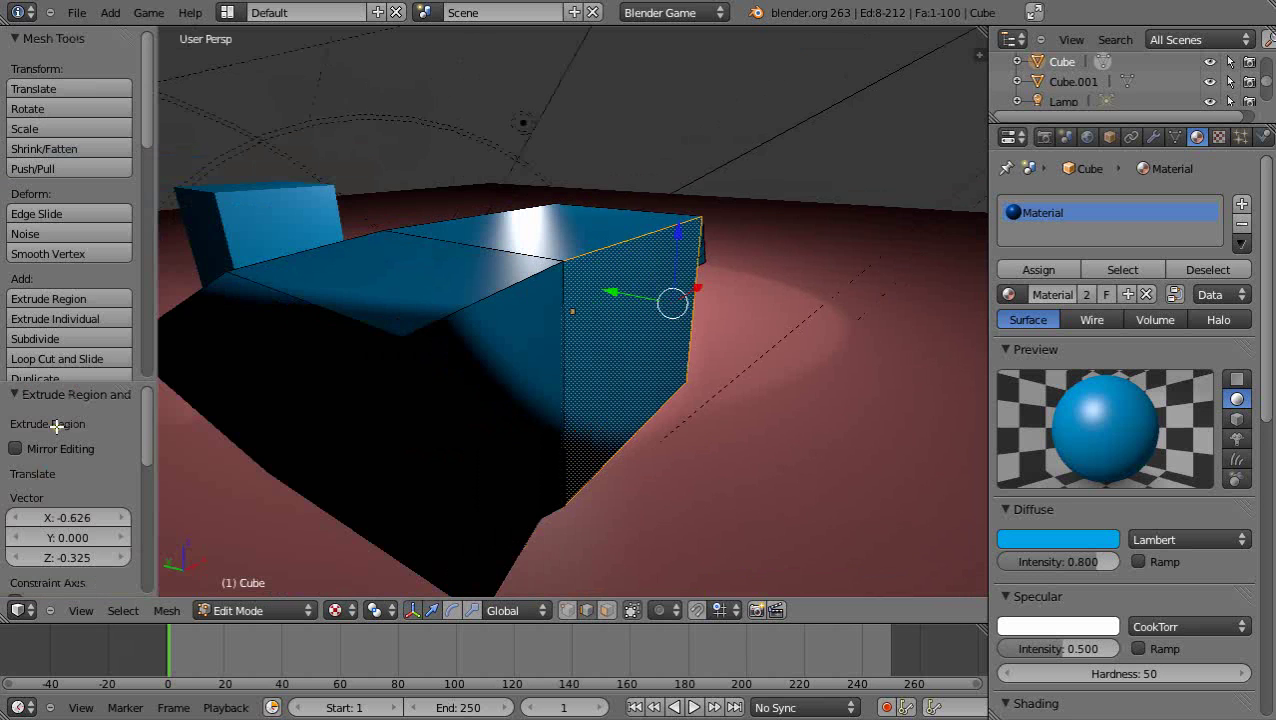
{"action": "left_click", "coordinate": [64, 360]}
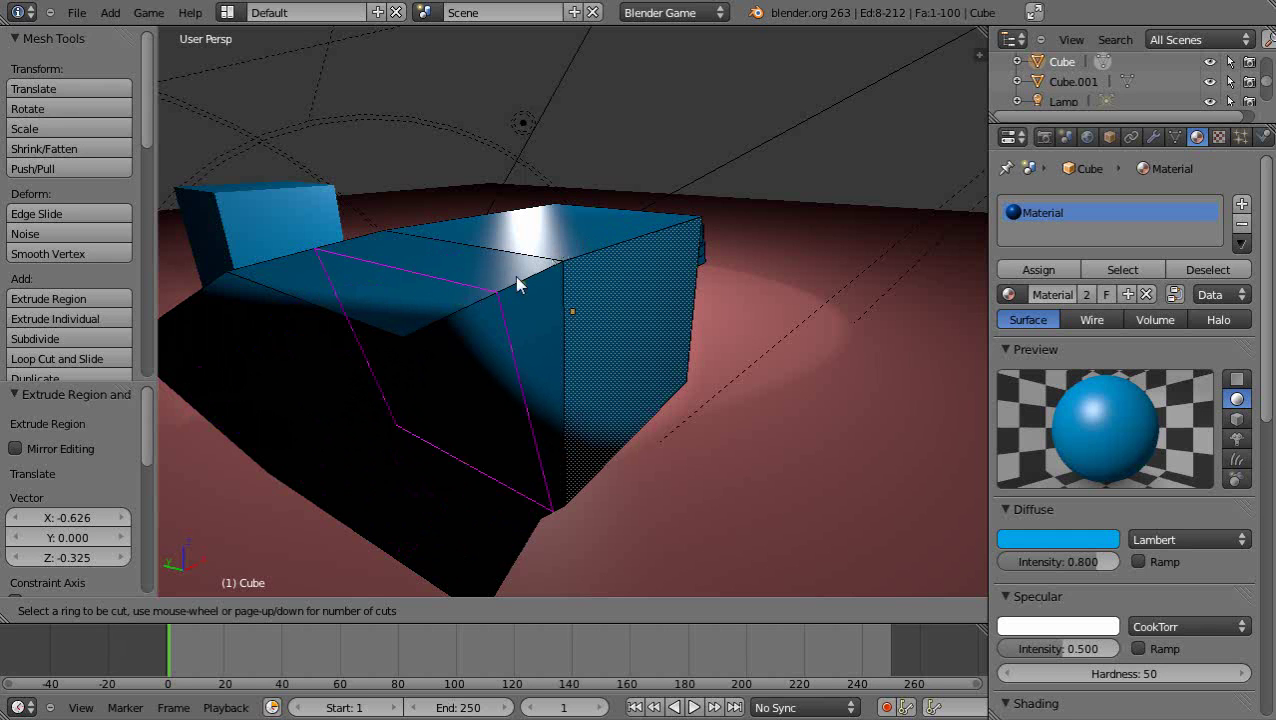
{"action": "left_click", "coordinate": [495, 300]}
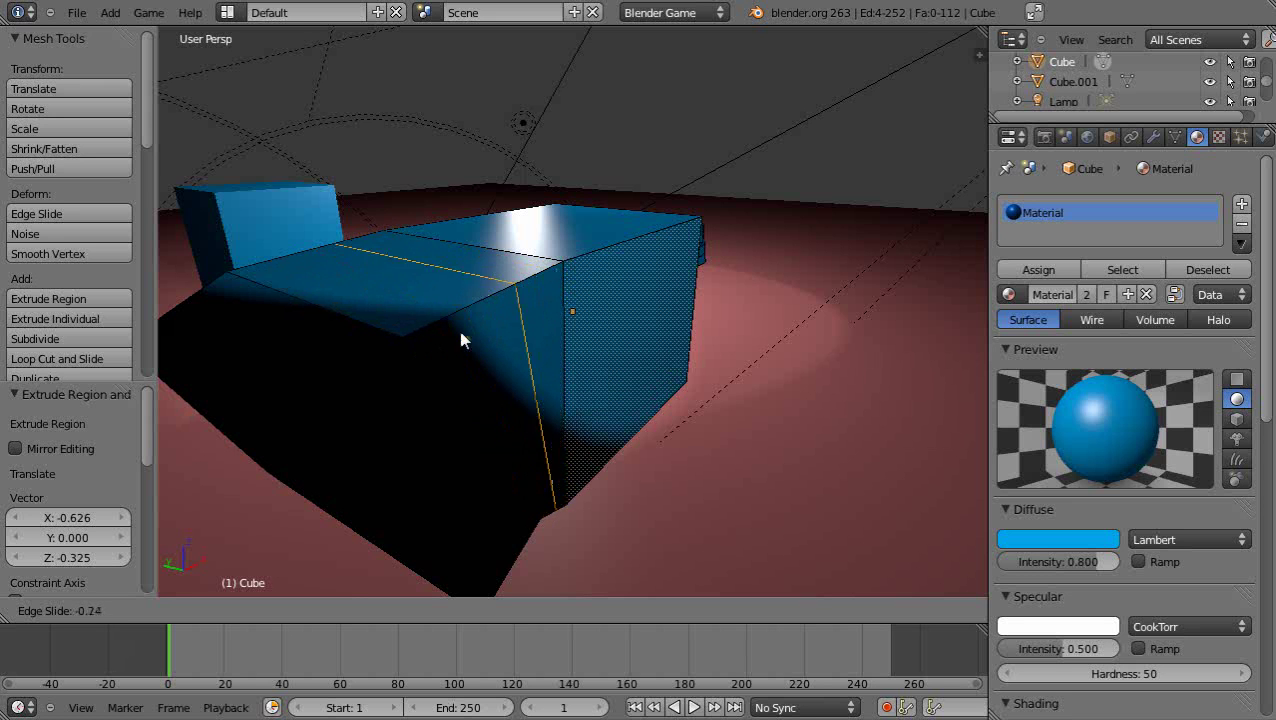
{"action": "left_click", "coordinate": [529, 308]}
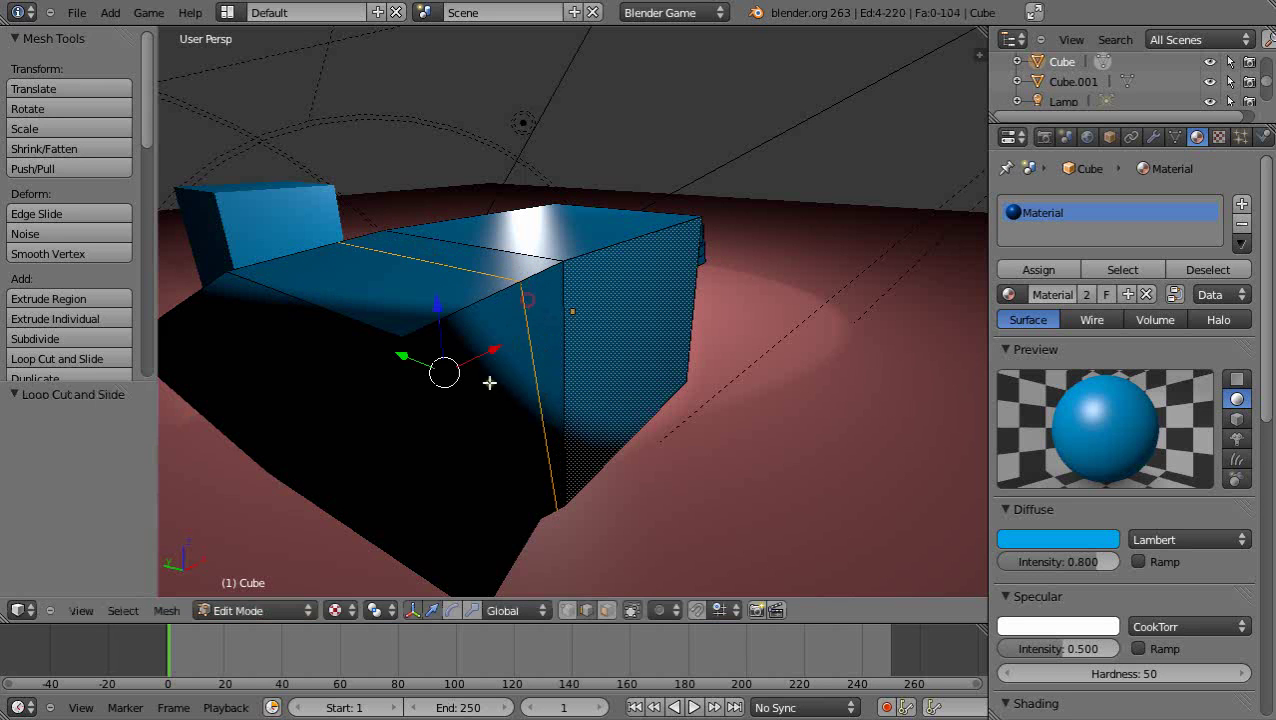
Step: Return to Object Mode and move the whole mesh 2.17 along the global X axis
{"action": "middle_click_drag", "start_coordinate": [399, 441], "coordinate": [328, 436]}
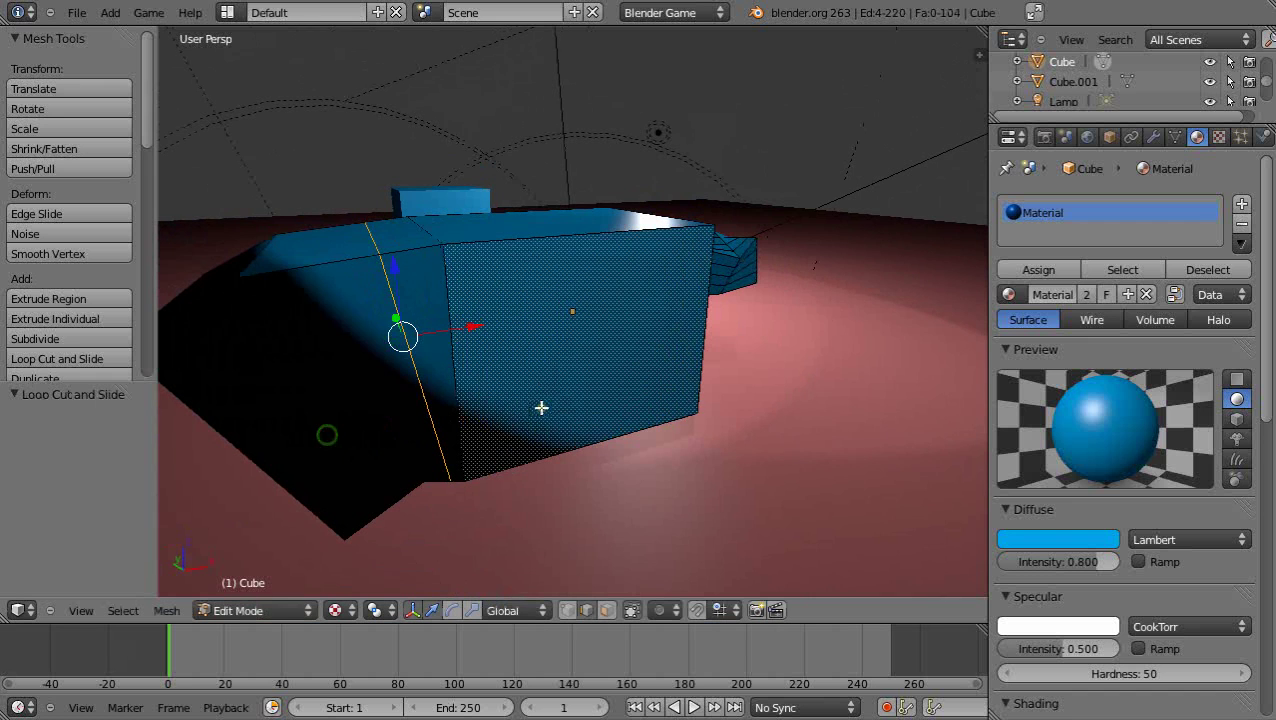
{"action": "scroll", "coordinate": [543, 409], "scroll_direction": "down", "scroll_amount": 2}
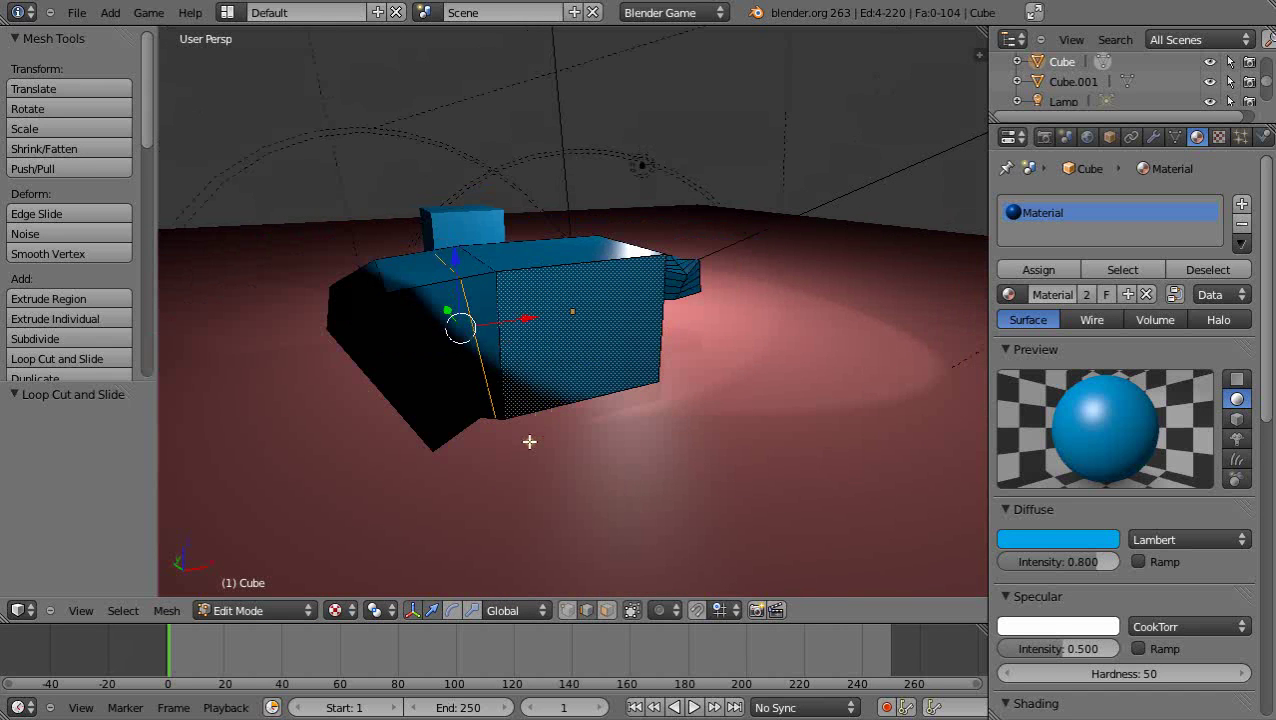
{"action": "key", "text": "Tab"}
{"action": "left_click_drag", "start_coordinate": [632, 305], "coordinate": [740, 286]}
{"action": "middle_click_drag", "start_coordinate": [747, 384], "coordinate": [715, 421]}
{"action": "scroll", "coordinate": [720, 420], "scroll_direction": "up", "scroll_amount": 4}
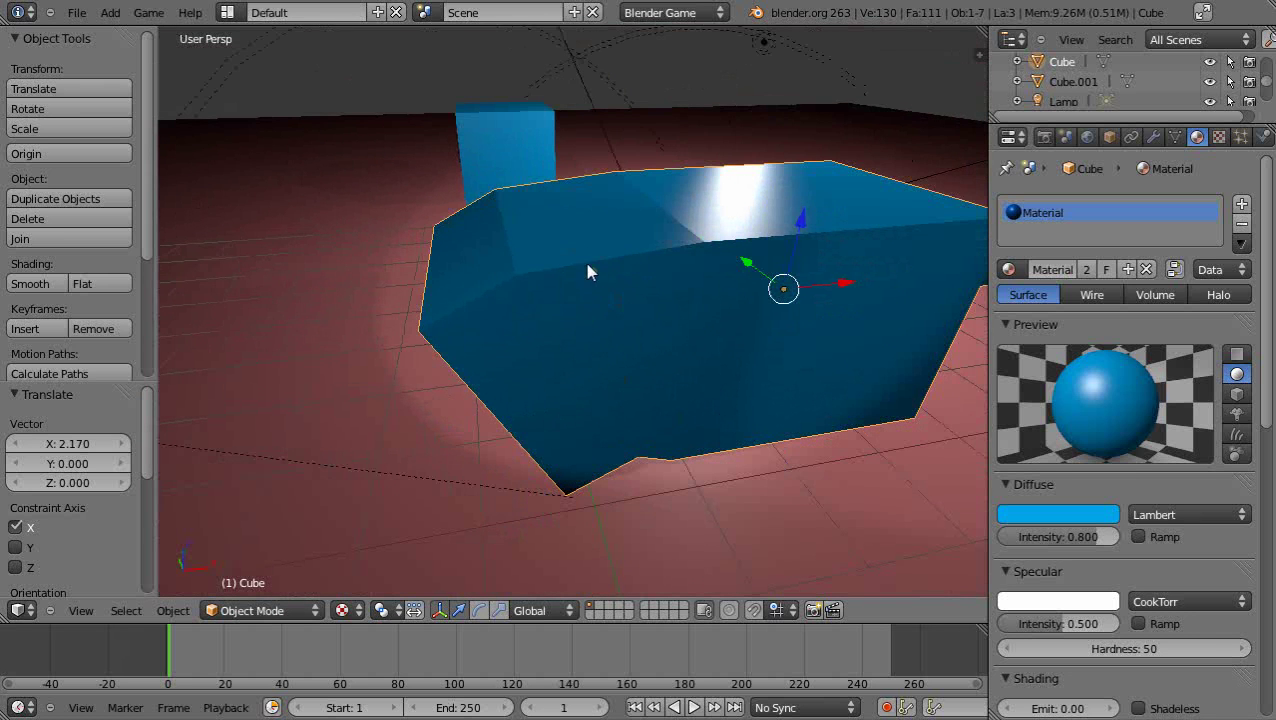
Step: In Edit Mode, add five evenly spaced loop cuts around the extruded section between the existing loop cut and the end section
{"action": "key", "text": "Tab"}
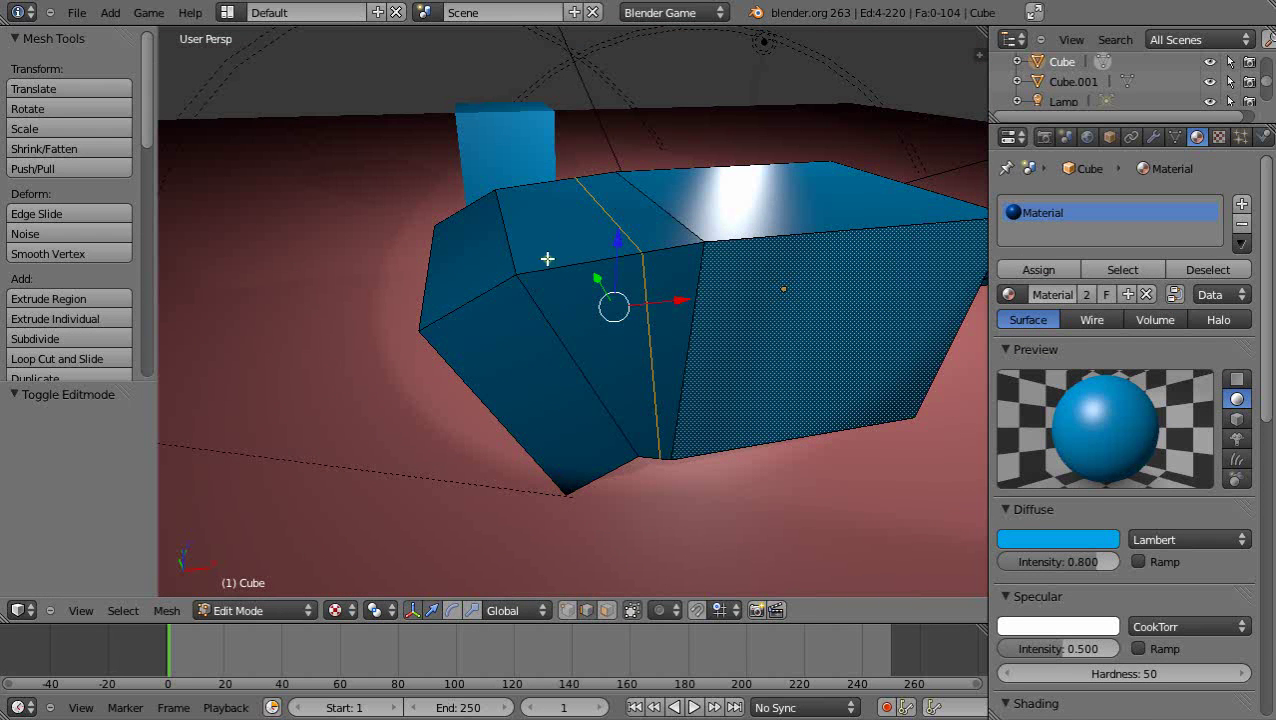
{"action": "left_click", "coordinate": [61, 358]}
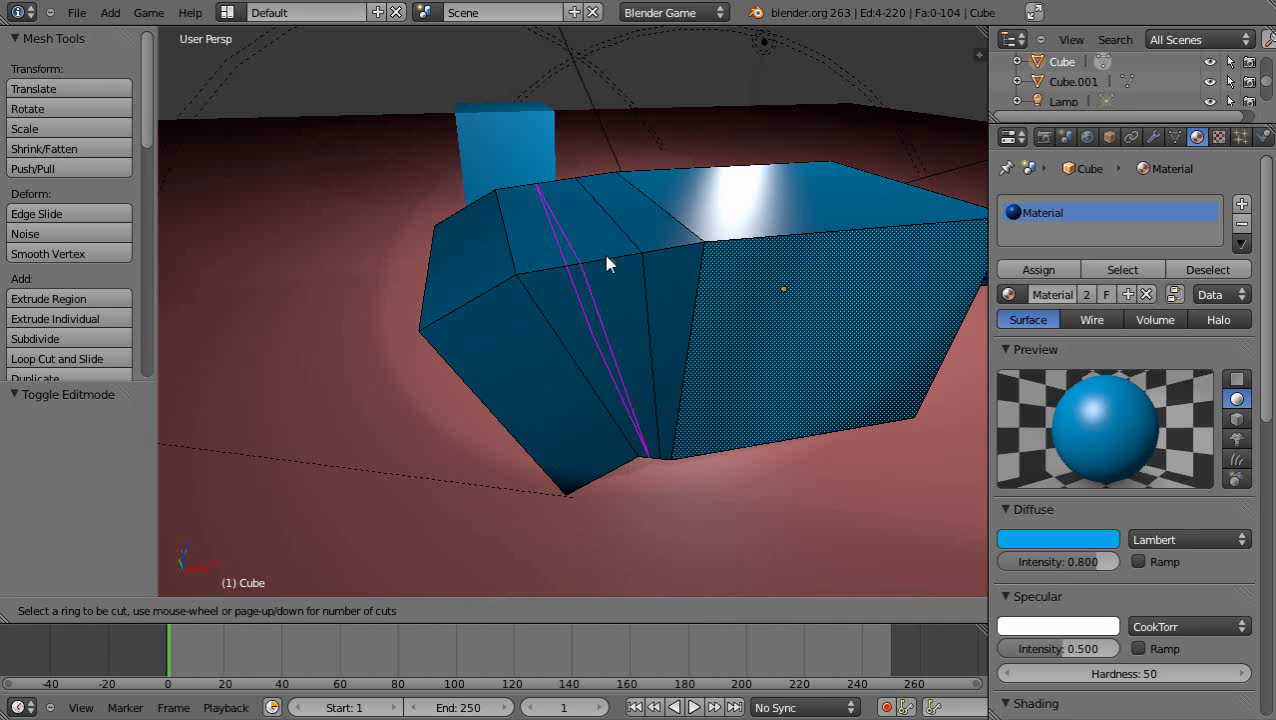
{"action": "scroll", "coordinate": [607, 263], "scroll_direction": "up", "scroll_amount": 1}
{"action": "scroll", "coordinate": [607, 263], "scroll_direction": "up", "scroll_amount": 3}
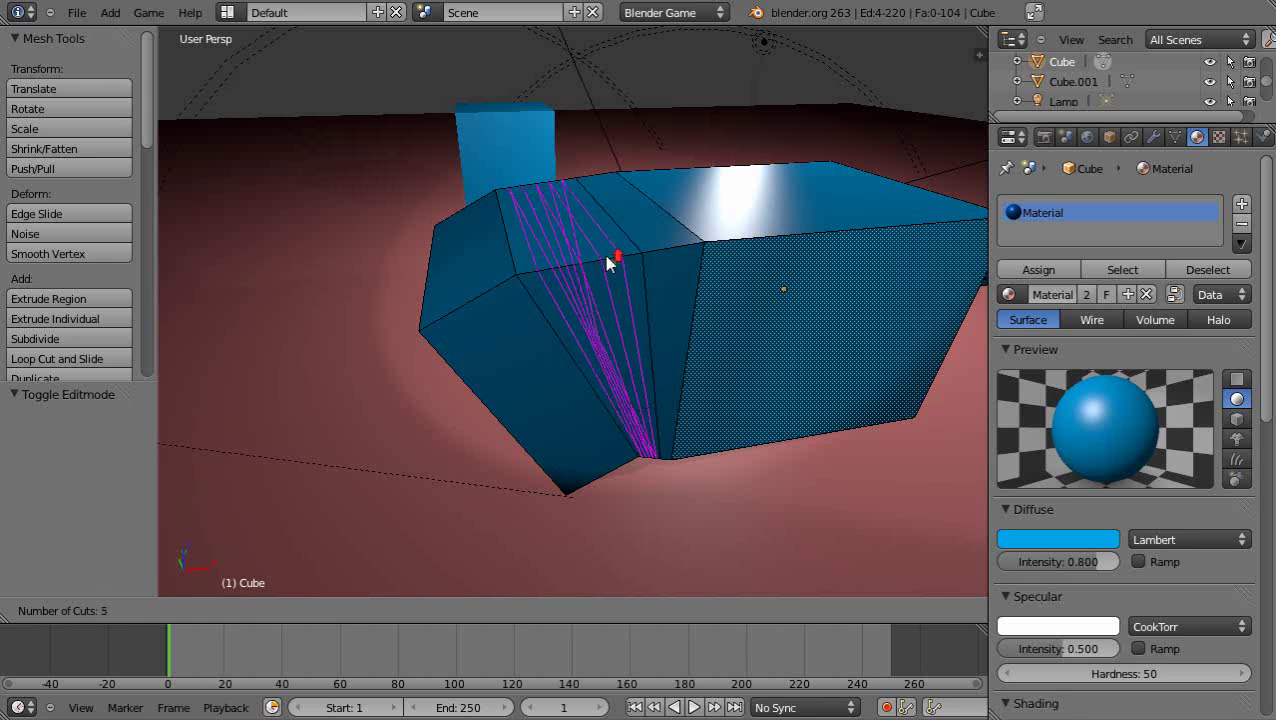
{"action": "left_click", "coordinate": [607, 261]}
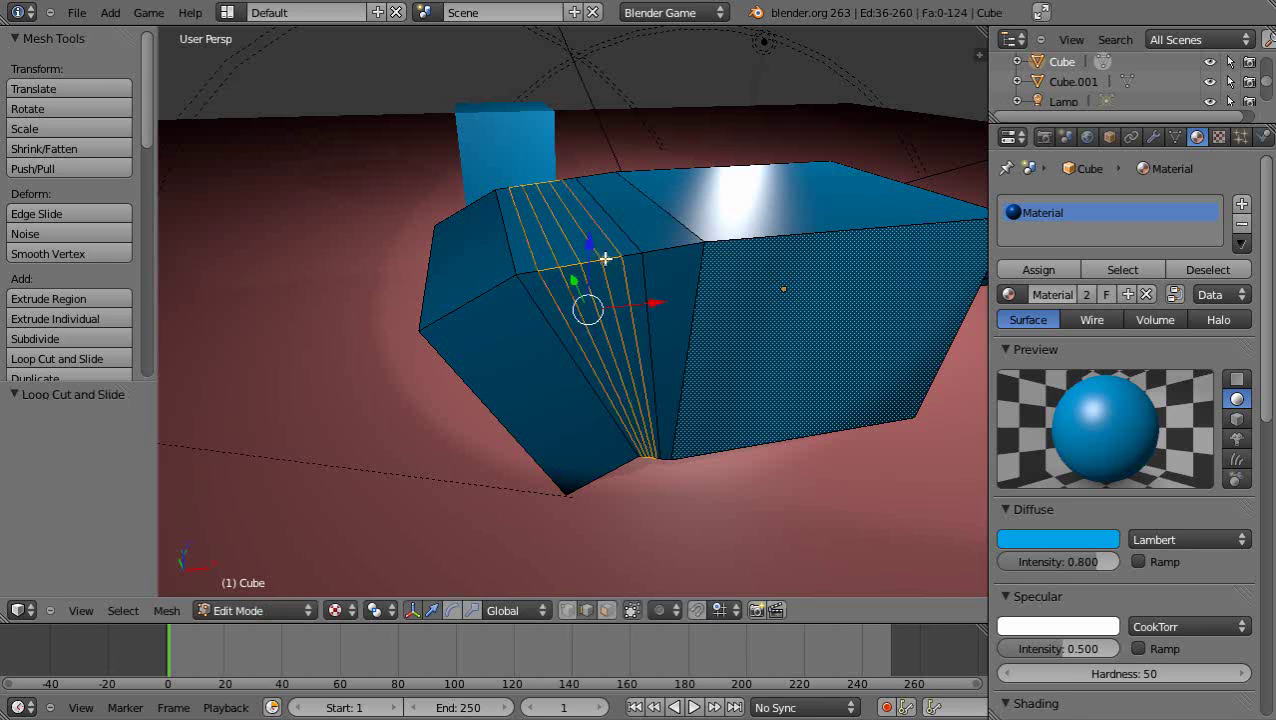
{"action": "middle_click_drag", "start_coordinate": [614, 347], "coordinate": [567, 337]}
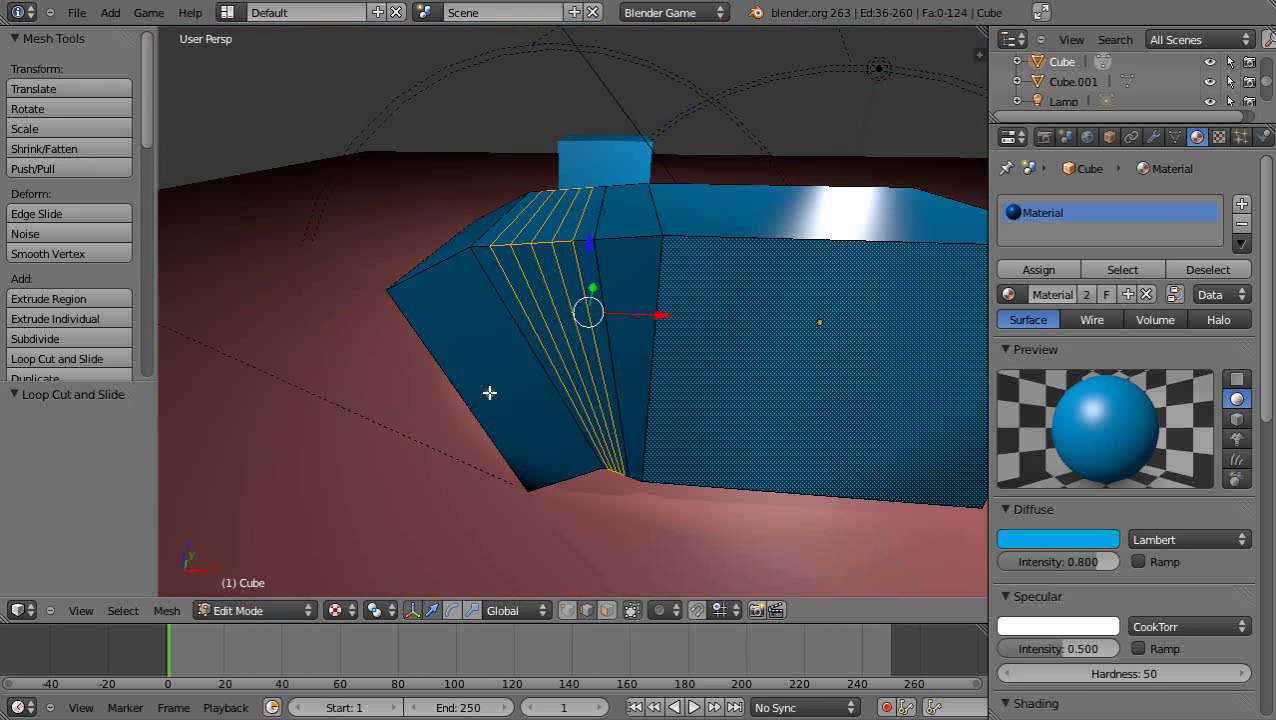
{"action": "scroll", "coordinate": [149, 161], "scroll_direction": "down", "scroll_amount": 3}
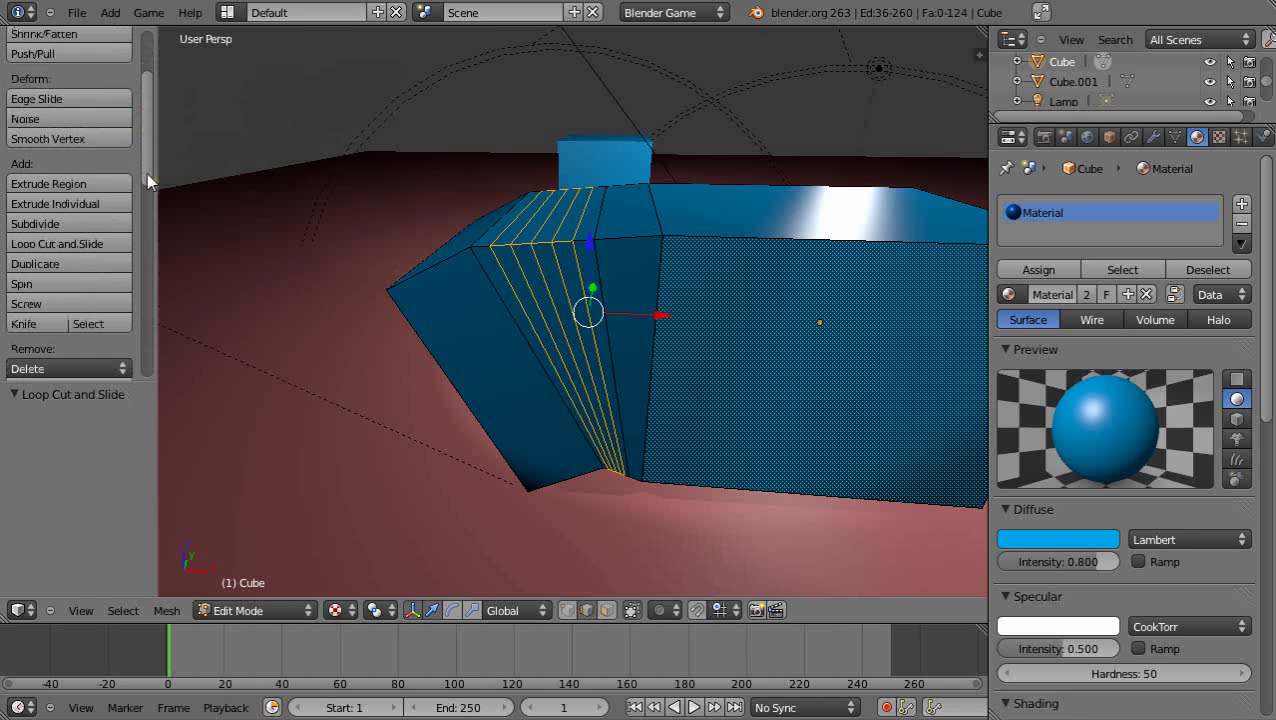
{"action": "middle_click_drag", "start_coordinate": [799, 439], "coordinate": [664, 447]}
{"action": "left_click", "coordinate": [22, 323]}
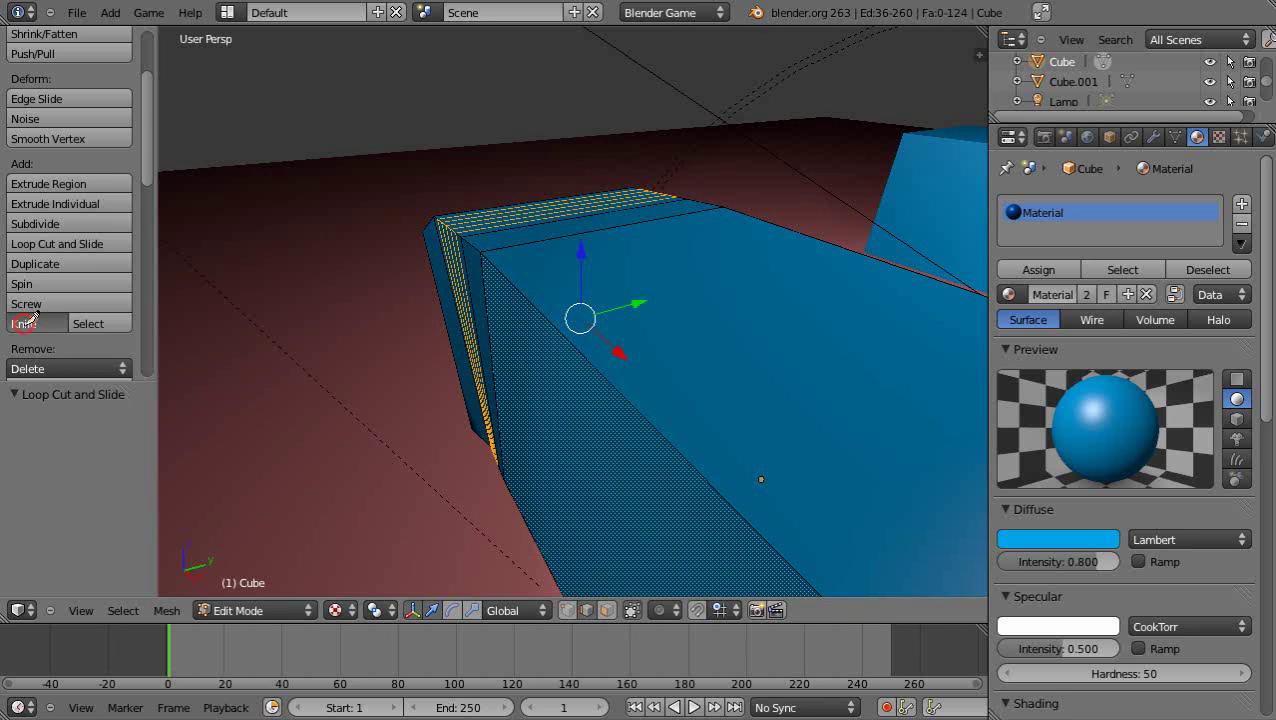
{"action": "left_click", "coordinate": [607, 378]}
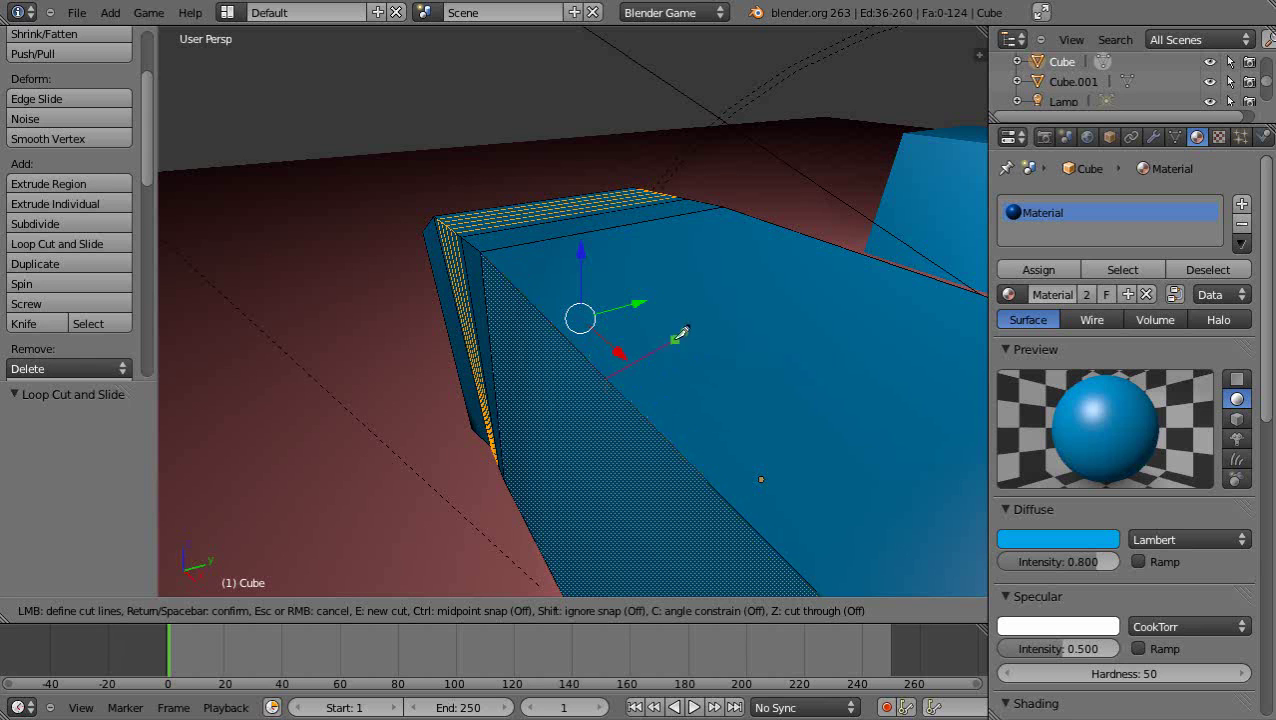
{"action": "left_click", "coordinate": [812, 237]}
{"action": "left_click", "coordinate": [697, 470]}
{"action": "left_click", "coordinate": [933, 277]}
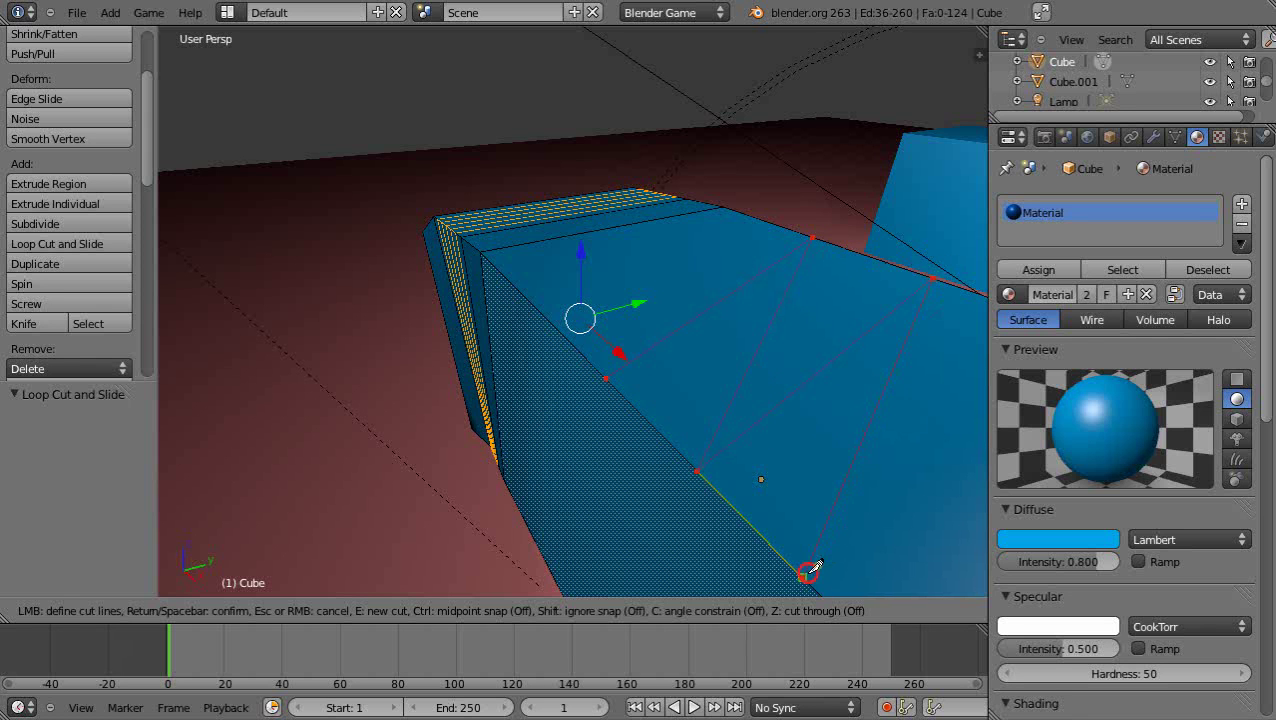
{"action": "key", "text": "Escape"}
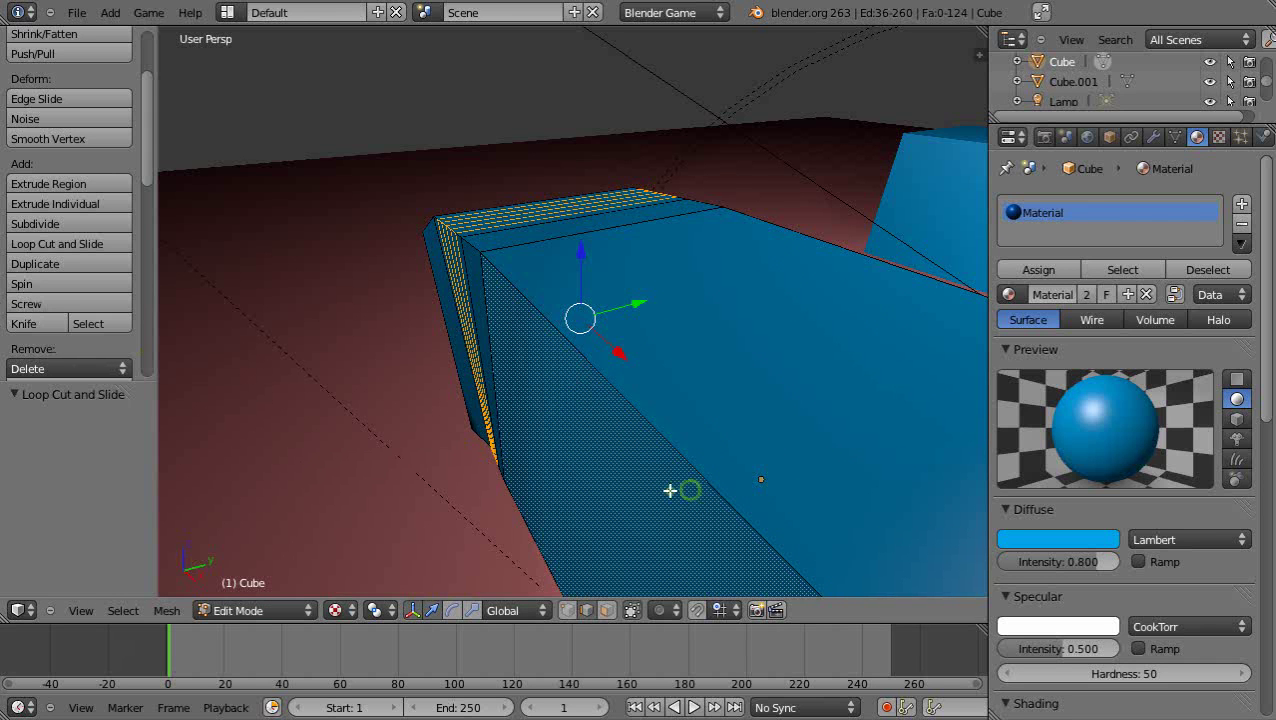
Step: Cut a single straight edge across the cube's large top face with the Knife tool, from one long side to the other
{"action": "middle_click_drag", "start_coordinate": [678, 493], "coordinate": [612, 464]}
{"action": "left_click", "coordinate": [47, 323]}
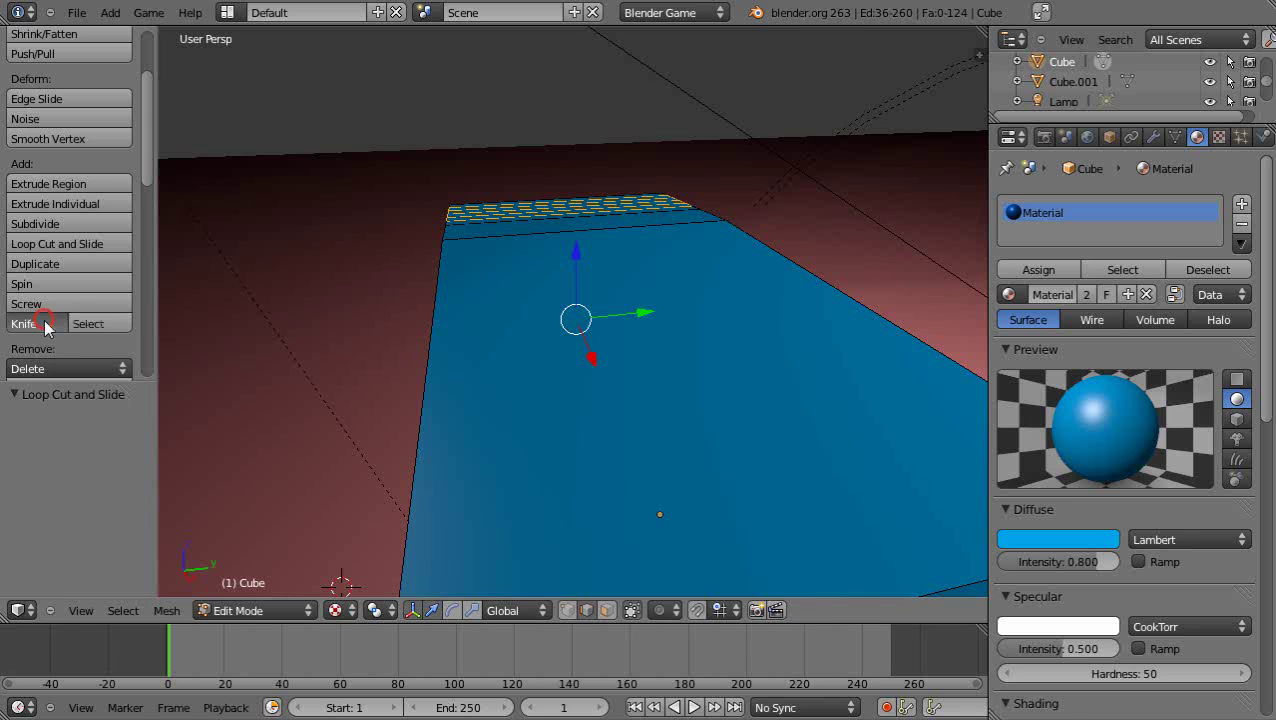
{"action": "left_click", "coordinate": [434, 366]}
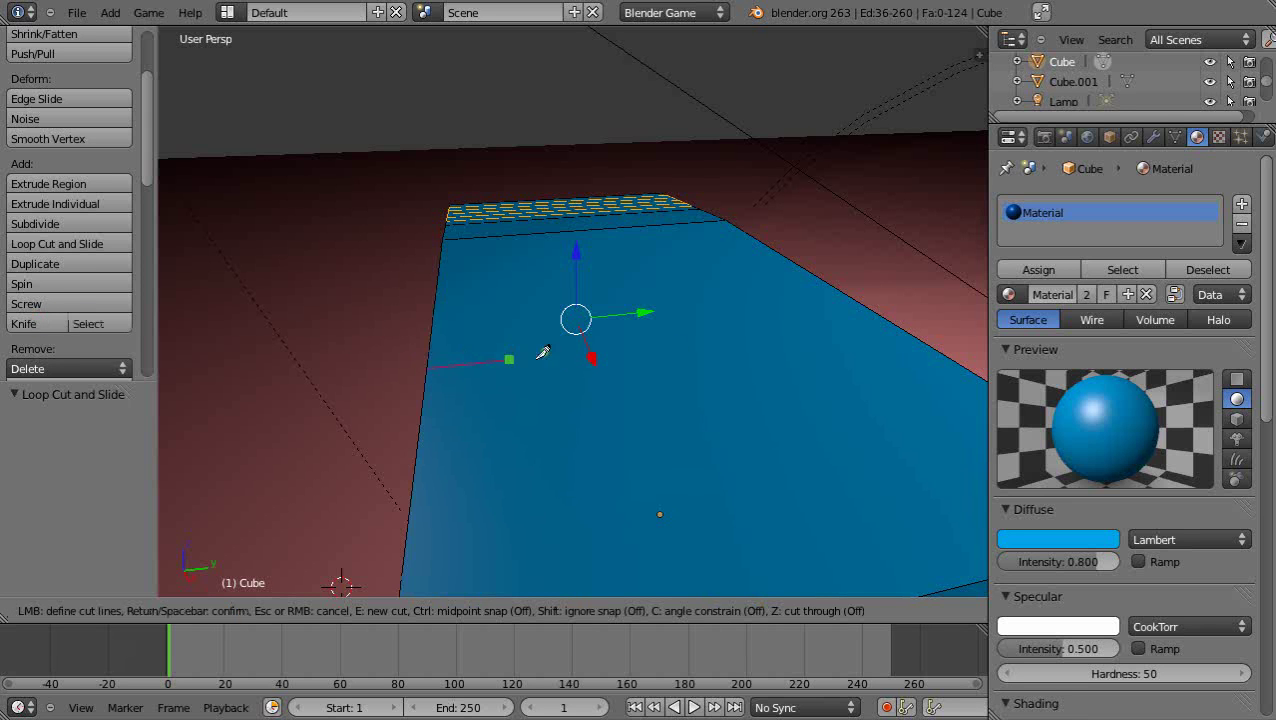
{"action": "left_click", "coordinate": [906, 333]}
{"action": "key", "text": "Return"}
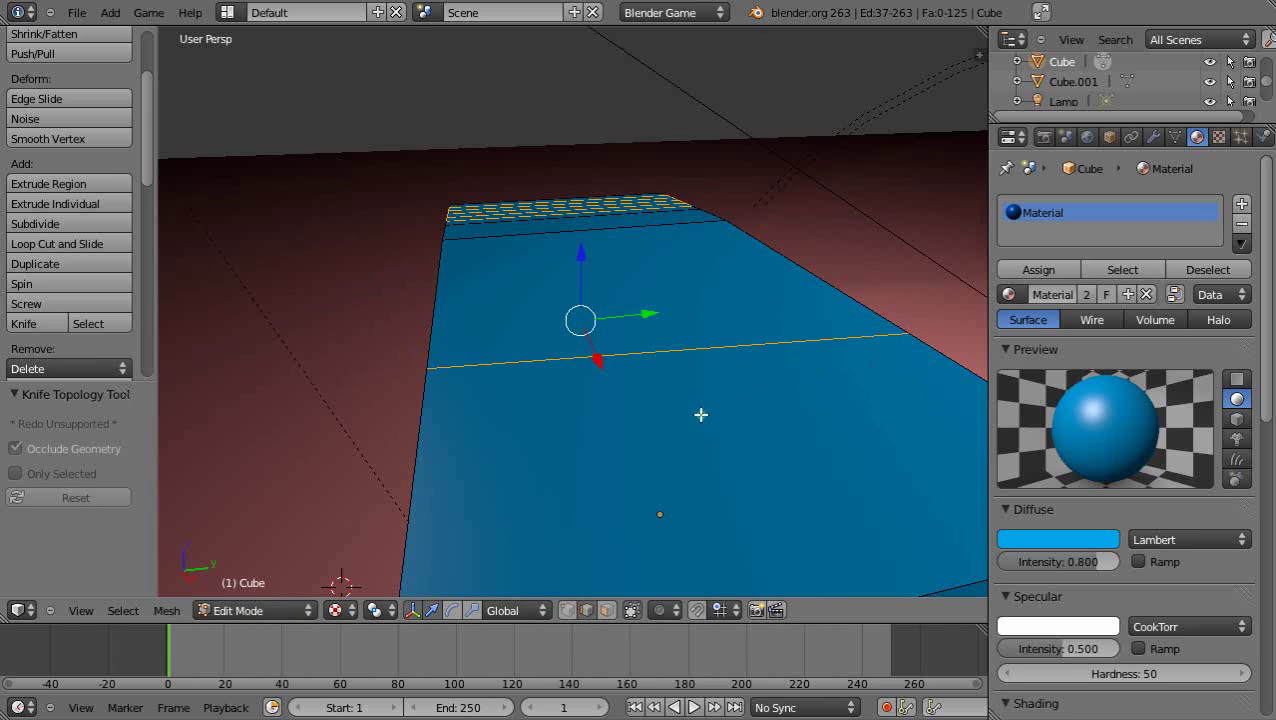
Step: Select only the new knife-cut edge running across the large top face
{"action": "middle_click_drag", "start_coordinate": [623, 460], "coordinate": [652, 450]}
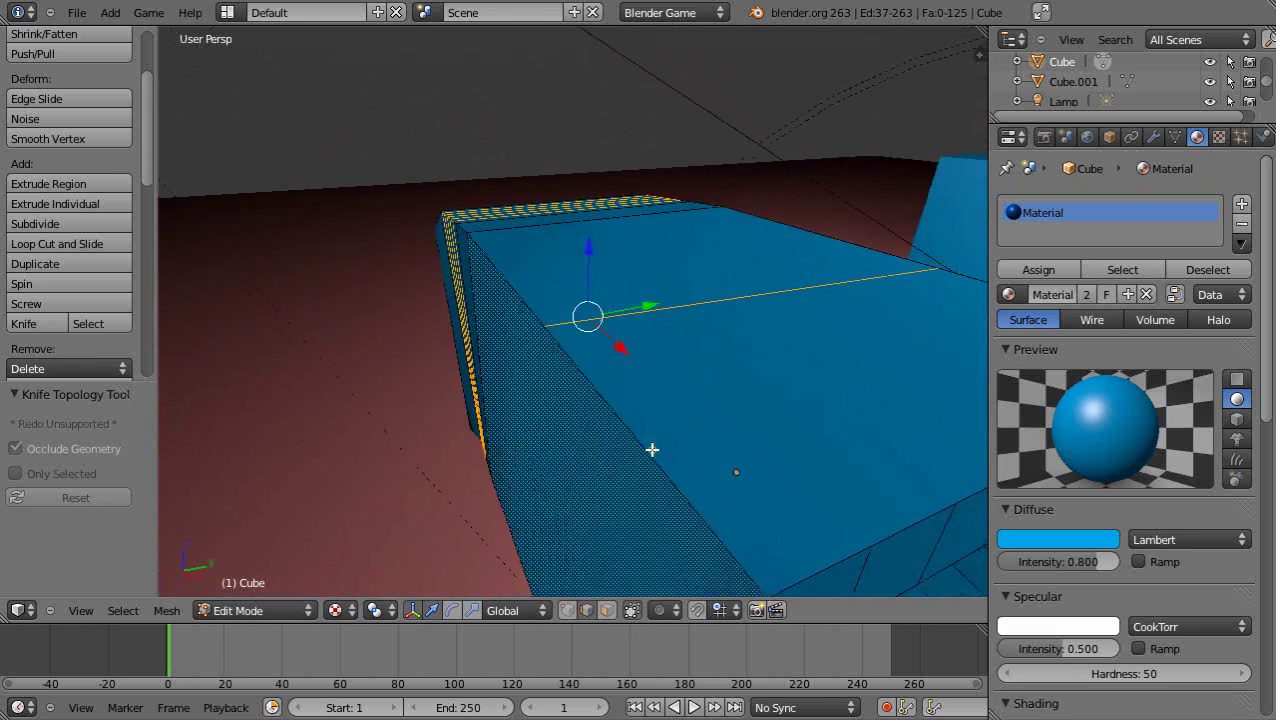
{"action": "mouse_move", "coordinate": [622, 347]}
{"action": "left_mouse_down"}
{"action": "mouse_move", "coordinate": [575, 279]}
{"action": "mouse_move", "coordinate": [681, 421]}
{"action": "mouse_move", "coordinate": [642, 353]}
{"action": "left_mouse_up"}
{"action": "right_click", "coordinate": [616, 319], "text": "alt"}
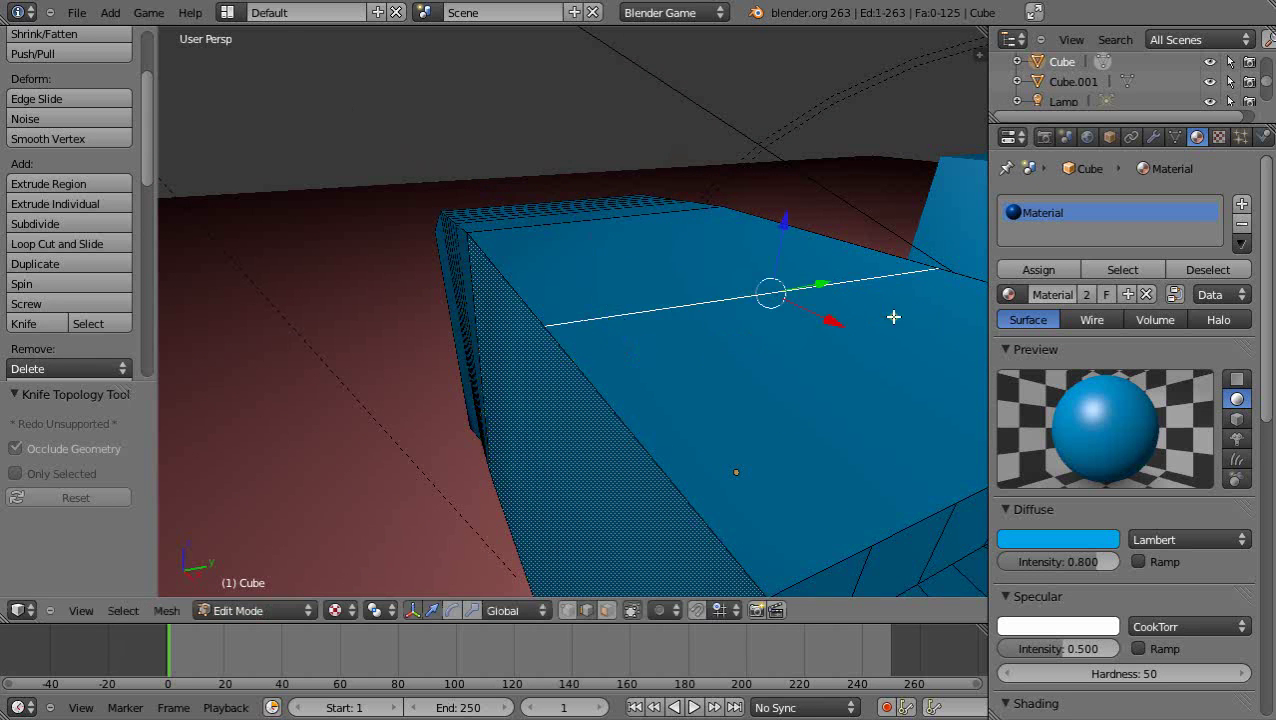